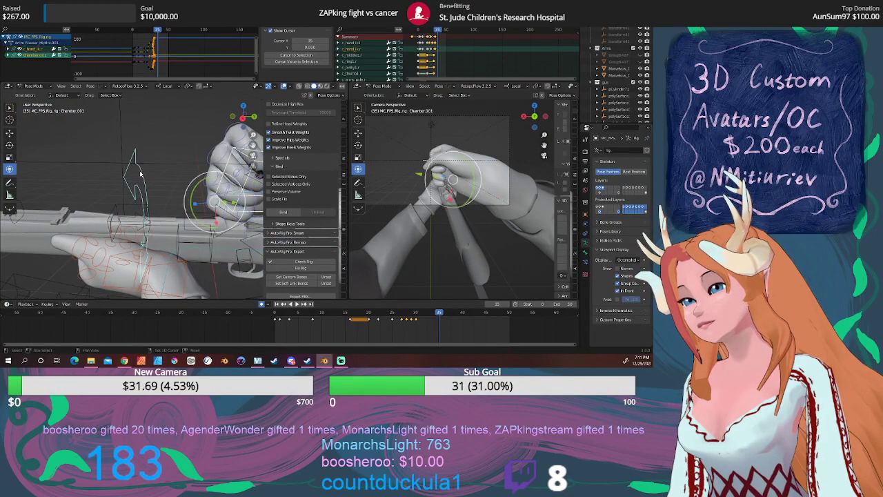
# Step: Shift the ChamberBase bone along the barrel at frame 35, with the gripping hand following
pyautogui.click(139, 170)
pyautogui.moveTo(141, 172)
pyautogui.mouseDown(button='middle')
pyautogui.moveTo(150, 192)
pyautogui.moveTo(191, 187)
pyautogui.moveTo(145, 232)
pyautogui.mouseUp(button='middle')
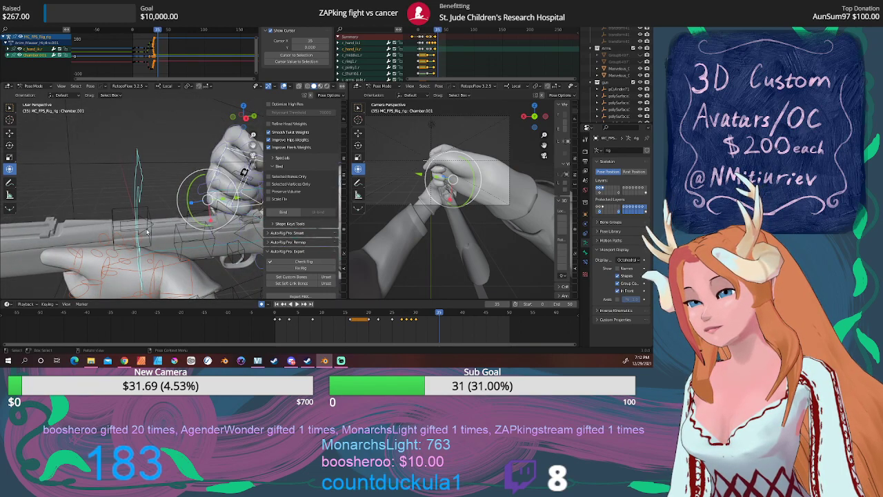
pyautogui.click(147, 232)
pyautogui.press('g')
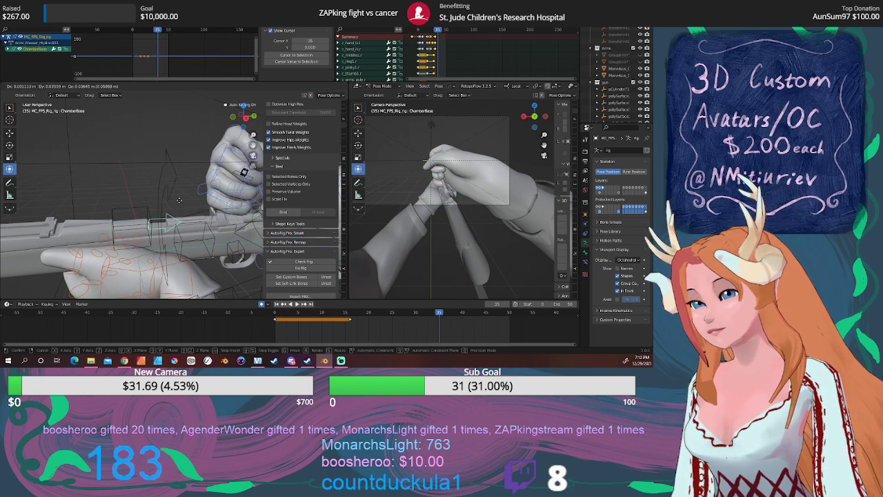
pyautogui.click(145, 201)
pyautogui.moveTo(167, 205); pyautogui.dragTo(169, 197, button='middle')
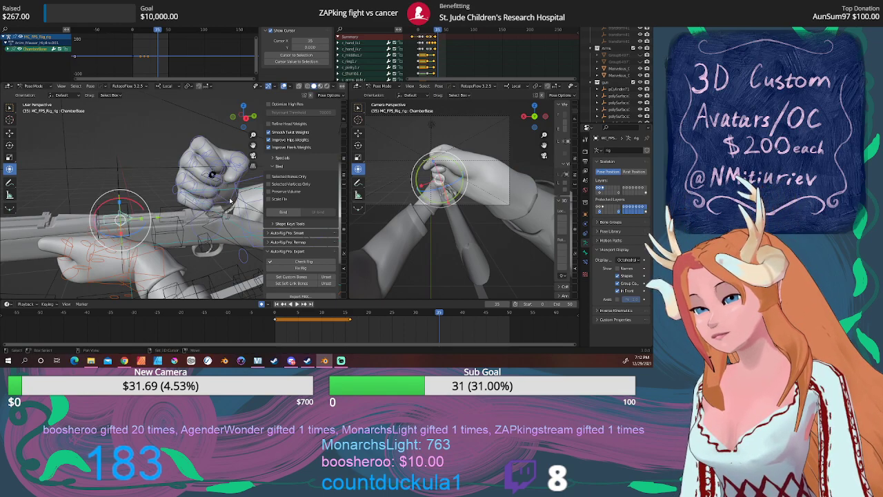
# Step: In Right Orthographic view, move the right hand IK control c_hand_ik.r to a new spot on the rifle
pyautogui.click(230, 201)
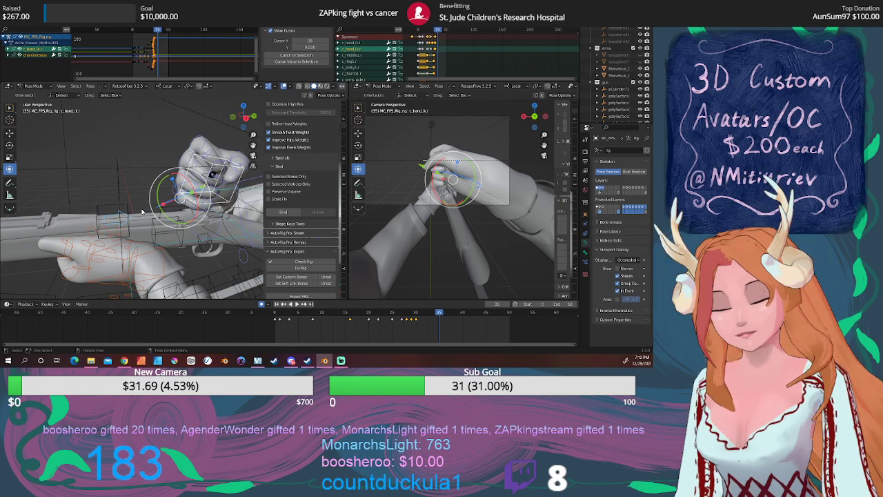
pyautogui.press('KP_3')
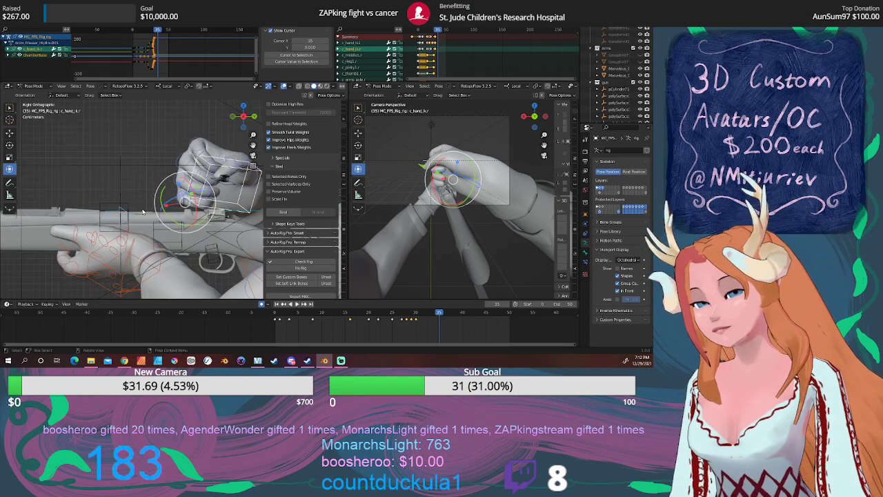
pyautogui.press('g')
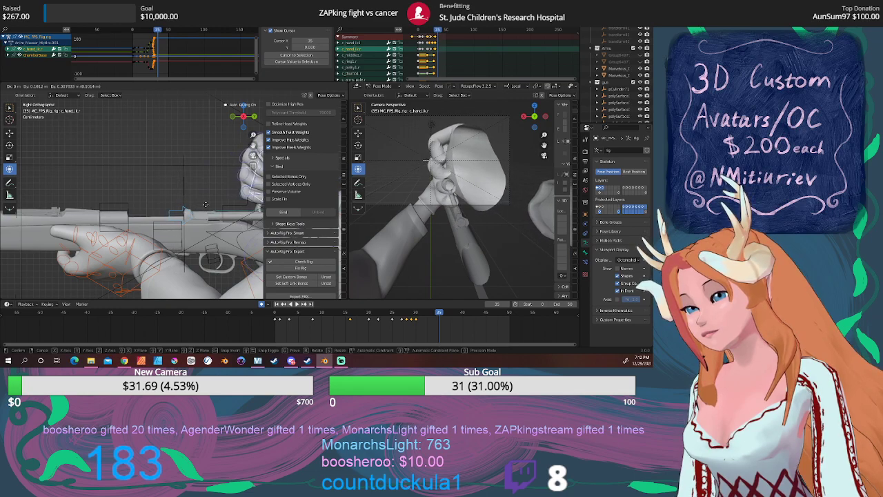
pyautogui.click(206, 205)
pyautogui.moveTo(206, 205); pyautogui.dragTo(194, 210, button='middle')
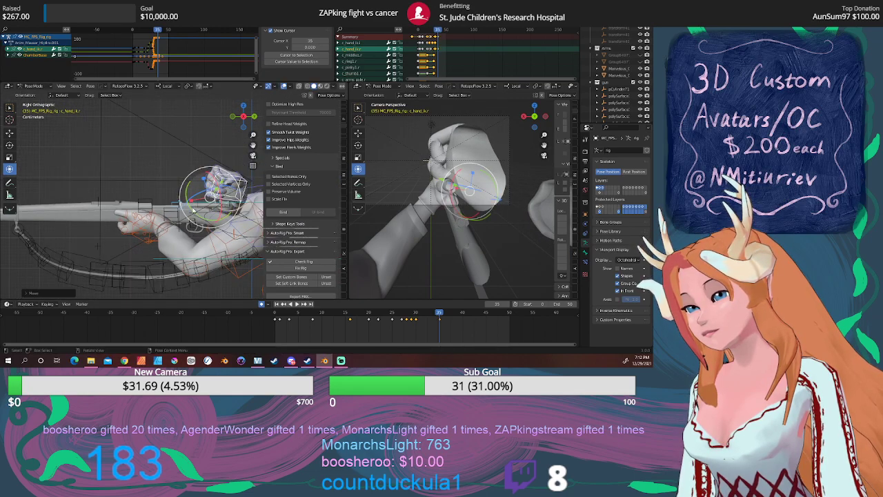
pyautogui.click(154, 237)
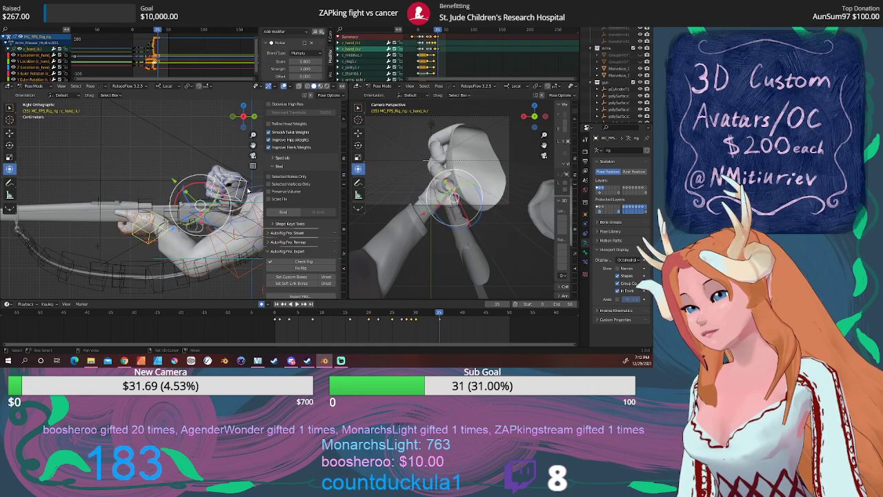
# Step: Nudge the hand IK control into place, then scrub frames 24 to 13 with c_hand_ik.l selected
pyautogui.press('g')
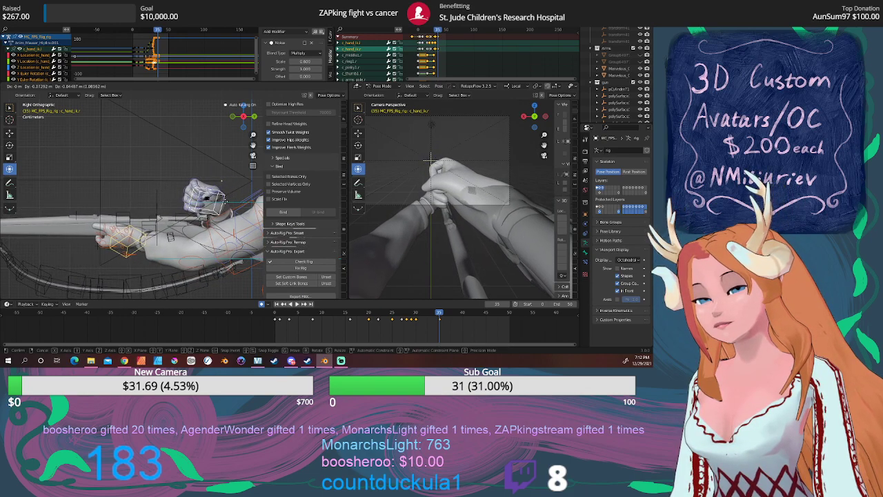
pyautogui.click(224, 203)
pyautogui.moveTo(423, 312)
pyautogui.mouseDown()
pyautogui.moveTo(391, 308)
pyautogui.moveTo(415, 309)
pyautogui.mouseUp()
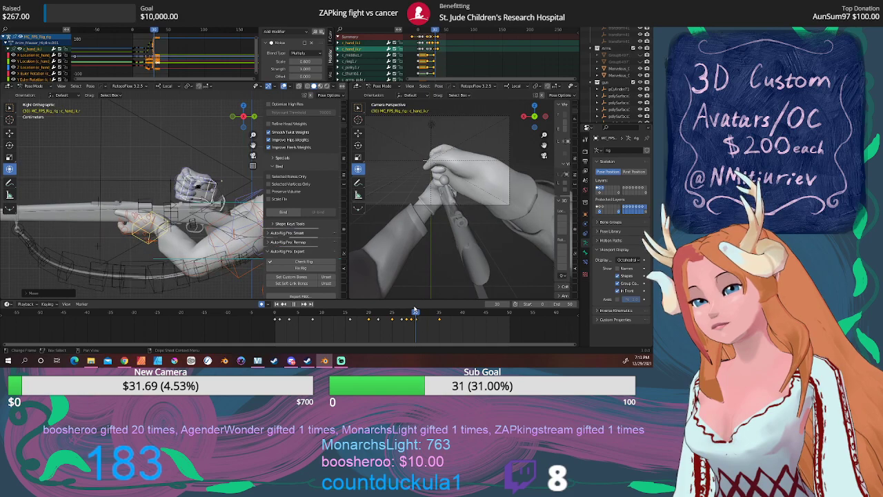
pyautogui.click(164, 239)
pyautogui.moveTo(423, 316); pyautogui.dragTo(336, 314)
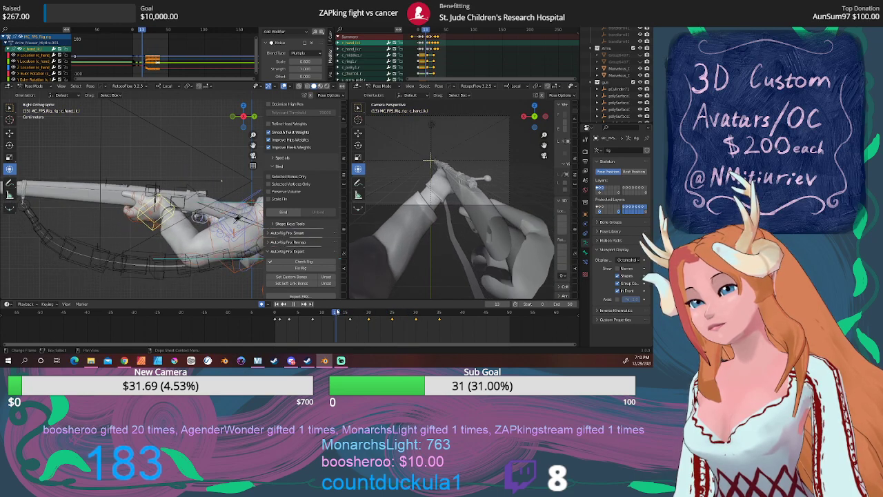
# Step: Select the chamber bones and scrub from frame 15 to 33 to preview the motion
pyautogui.scroll(2, 164, 187)
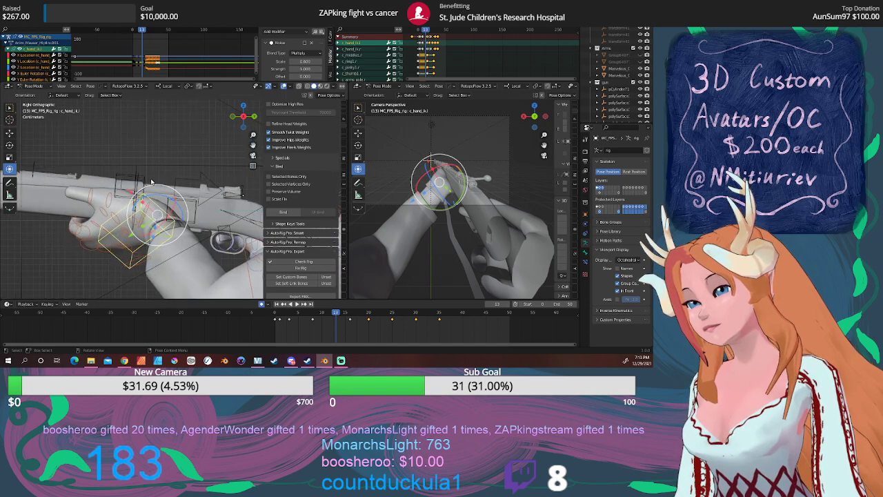
pyautogui.click(143, 185)
pyautogui.moveTo(144, 185); pyautogui.dragTo(145, 222, button='middle')
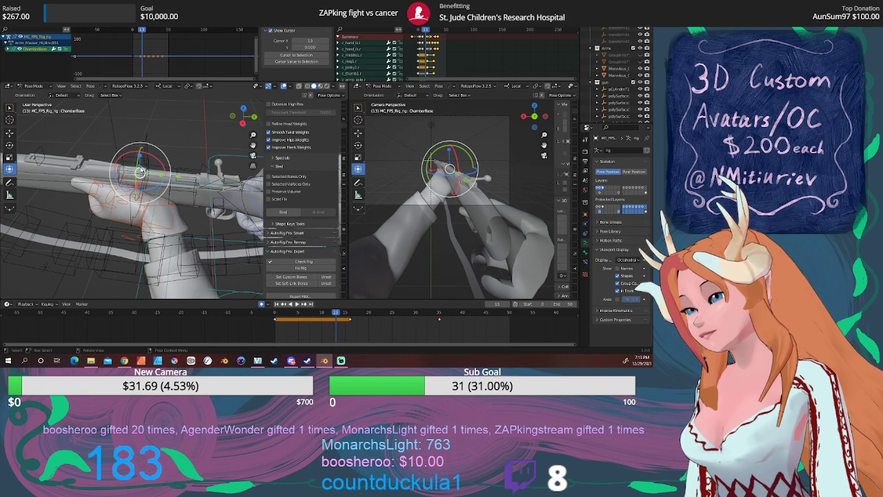
pyautogui.click(347, 314)
pyautogui.moveTo(350, 314)
pyautogui.mouseDown()
pyautogui.moveTo(433, 319)
pyautogui.moveTo(418, 319)
pyautogui.mouseUp()
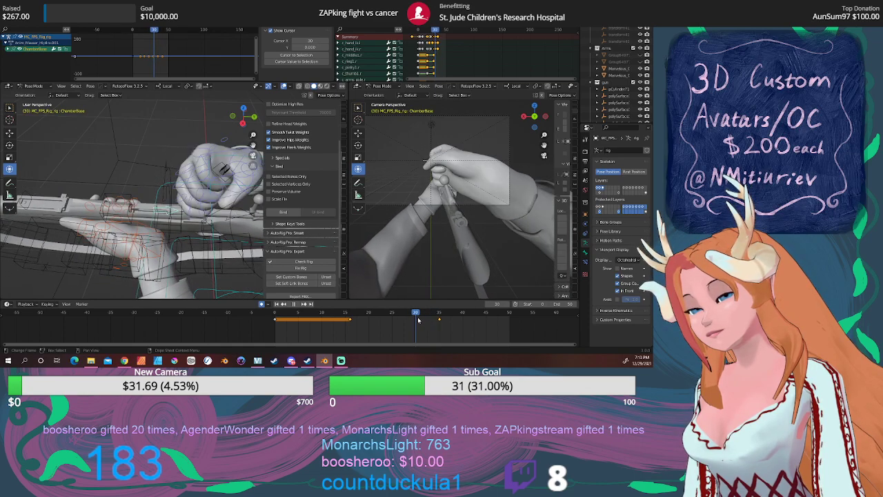
# Step: Slide the ChamberBase keyframes 30 frames later and play back the retimed motion
pyautogui.press('g')
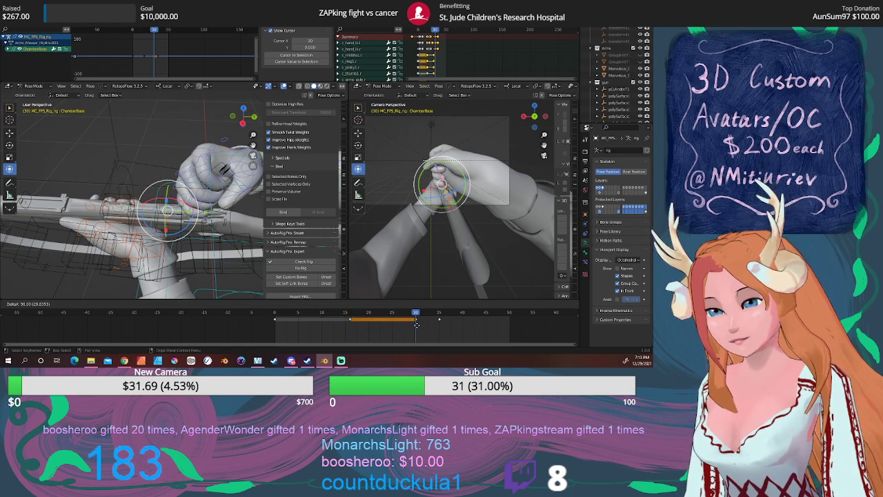
pyautogui.click(416, 325)
pyautogui.press('space')
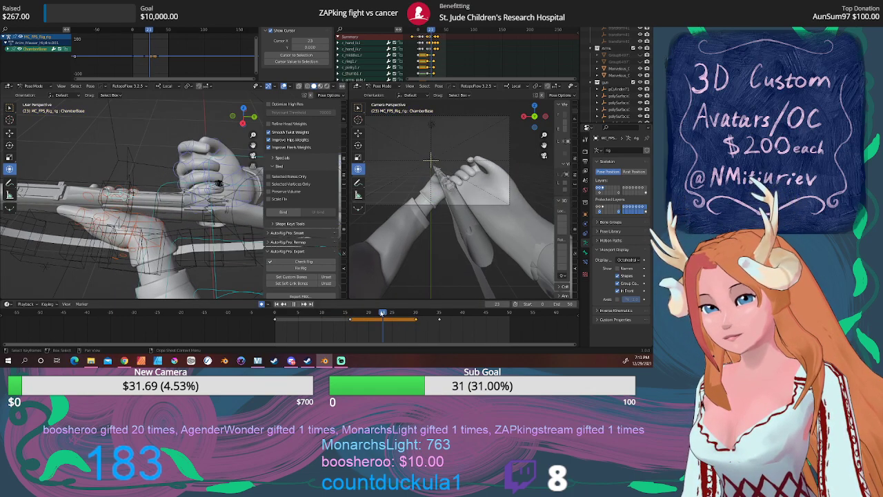
pyautogui.moveTo(439, 319)
pyautogui.mouseDown()
pyautogui.moveTo(346, 312)
pyautogui.moveTo(440, 315)
pyautogui.mouseUp()
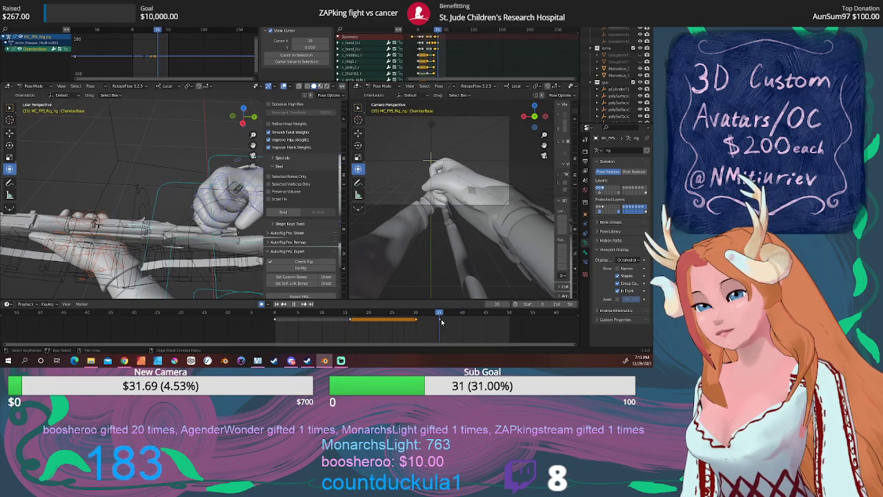
# Step: Compare poses at frames 30 and 31, select BulletClip.006, and play the reload animation
pyautogui.moveTo(211, 272)
pyautogui.mouseDown(button='middle')
pyautogui.moveTo(214, 241)
pyautogui.moveTo(188, 215)
pyautogui.moveTo(119, 251)
pyautogui.moveTo(106, 237)
pyautogui.mouseUp(button='middle')
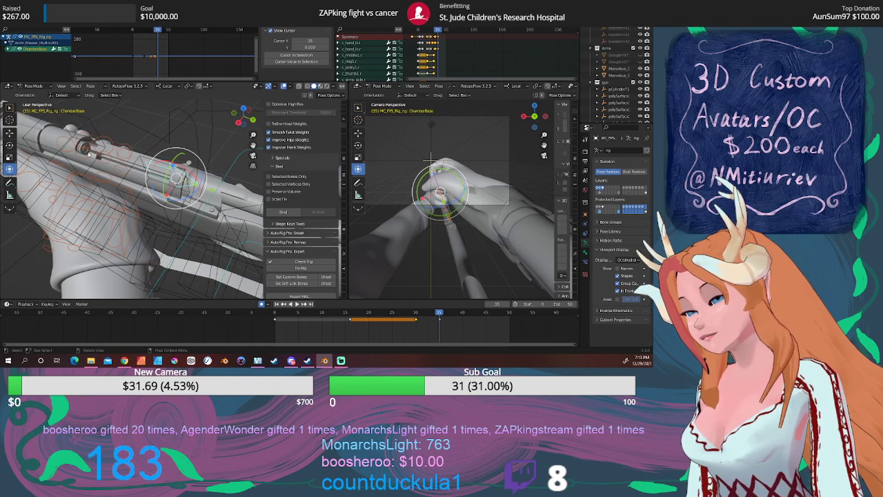
pyautogui.moveTo(426, 315); pyautogui.dragTo(417, 314)
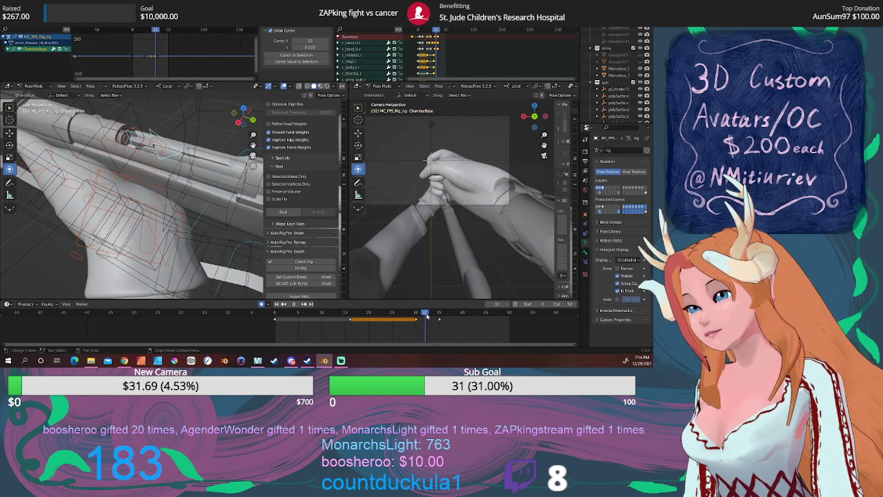
pyautogui.moveTo(416, 315); pyautogui.dragTo(439, 325)
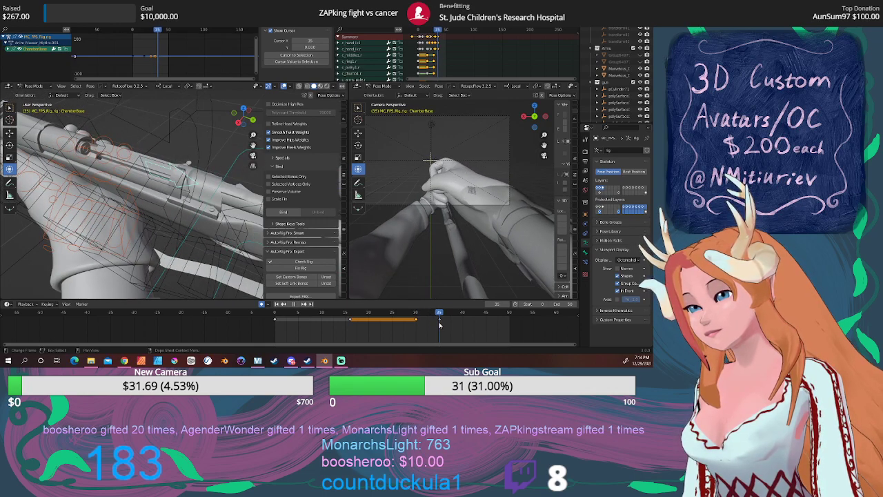
pyautogui.click(134, 218)
pyautogui.moveTo(134, 217)
pyautogui.mouseDown(button='middle')
pyautogui.moveTo(231, 299)
pyautogui.moveTo(237, 278)
pyautogui.mouseUp(button='middle')
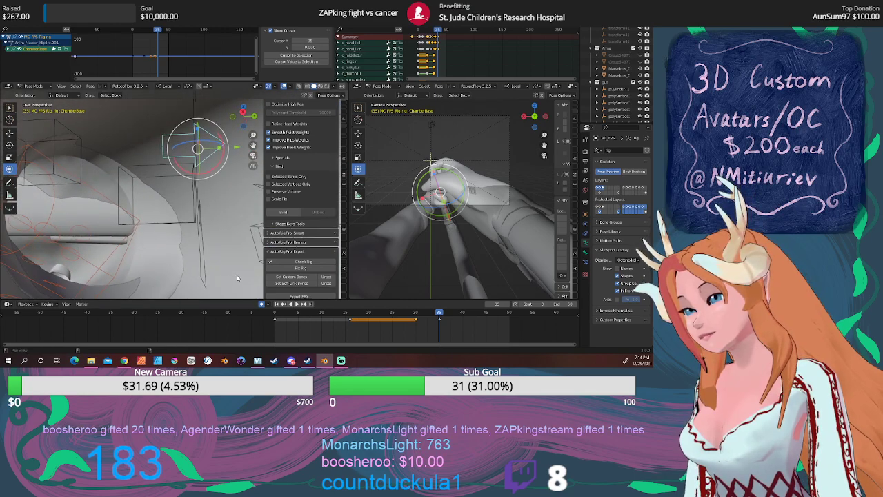
pyautogui.click(191, 225)
pyautogui.press('space')
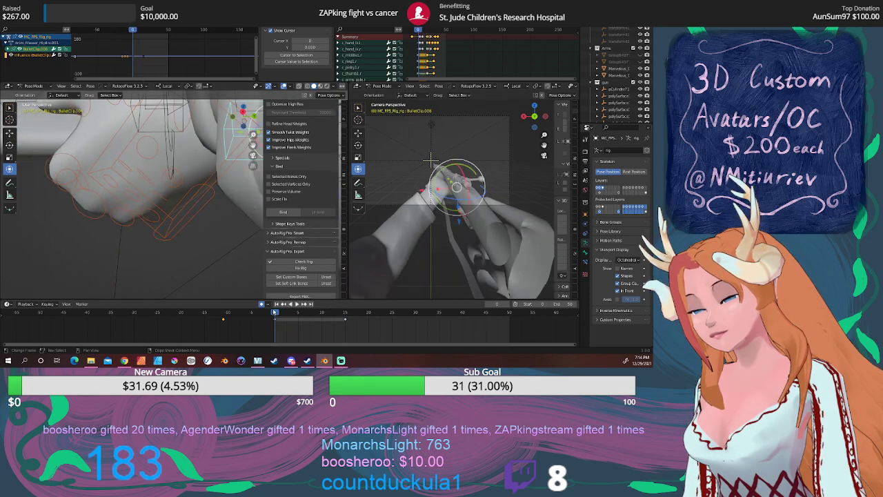
# Step: In Right Orthographic view, play the reload and stop it at frame 38
pyautogui.moveTo(204, 231); pyautogui.dragTo(178, 105, button='middle')
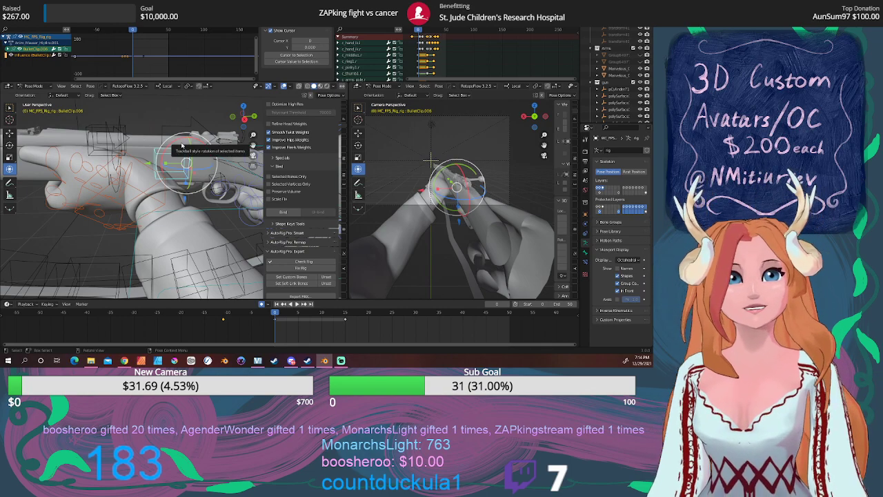
pyautogui.press('KP_3')
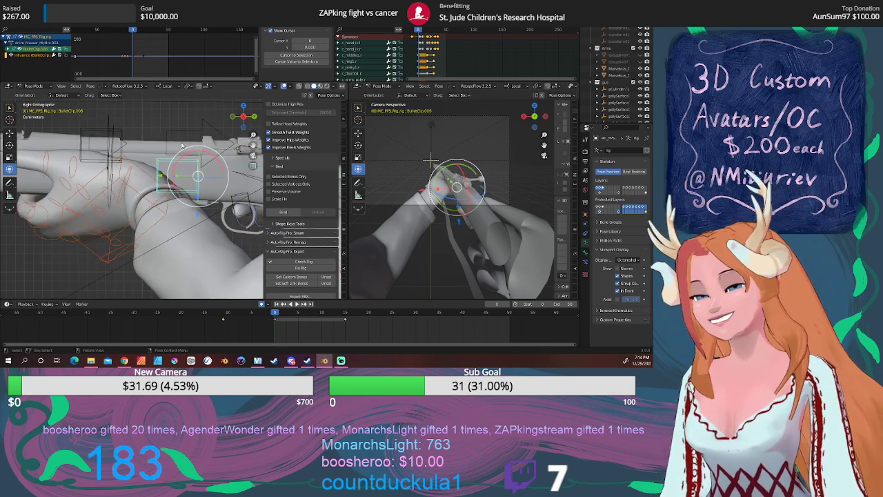
pyautogui.click(297, 309)
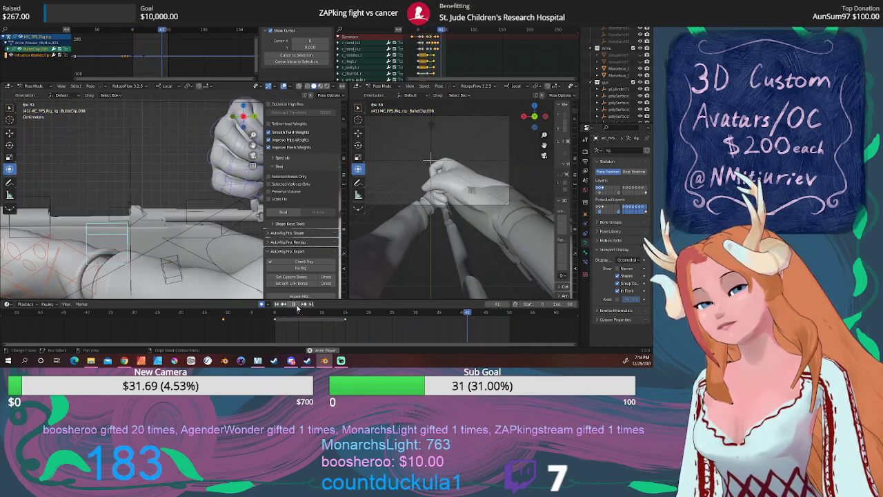
pyautogui.click(297, 307)
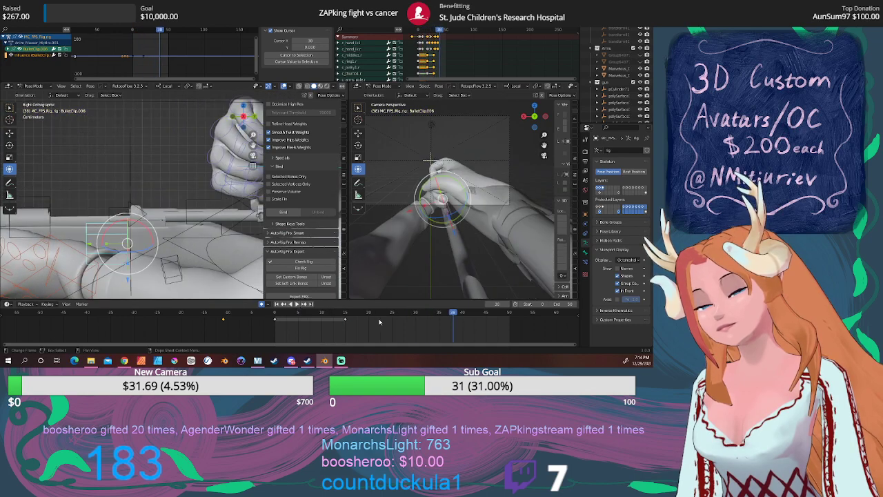
# Step: Slide the BulletClip.006 bone along the rifle at frame 38, then return to the animation's start
pyautogui.moveTo(180, 248); pyautogui.dragTo(175, 245, button='middle')
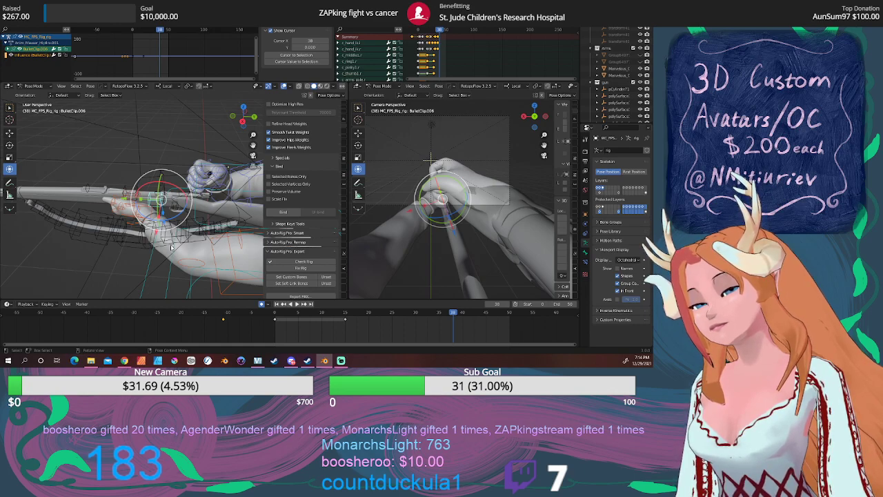
pyautogui.moveTo(172, 228); pyautogui.dragTo(164, 223, button='middle')
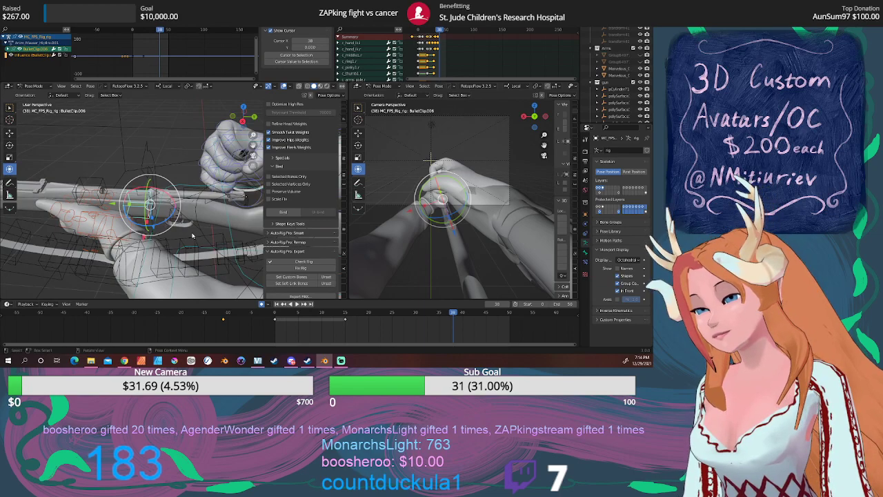
pyautogui.moveTo(192, 236)
pyautogui.mouseDown(button='middle')
pyautogui.moveTo(257, 213)
pyautogui.moveTo(207, 250)
pyautogui.mouseUp(button='middle')
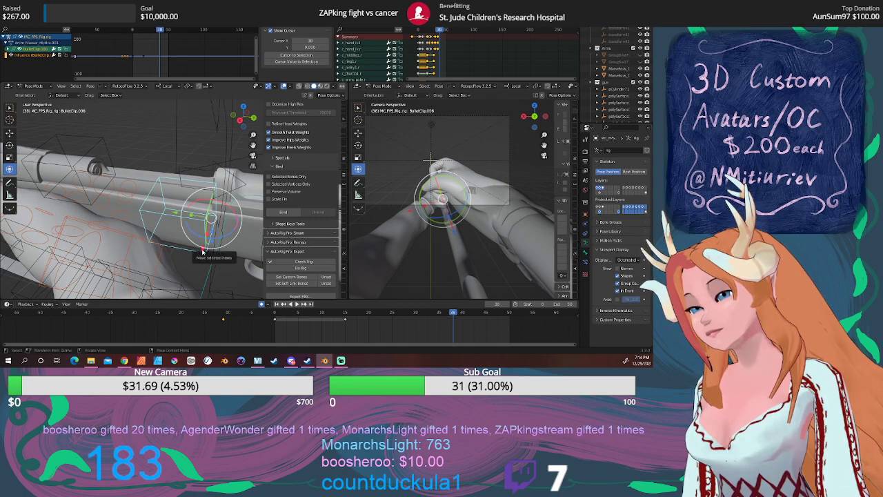
pyautogui.moveTo(204, 251)
pyautogui.mouseDown(button='middle')
pyautogui.moveTo(158, 200)
pyautogui.moveTo(164, 264)
pyautogui.mouseUp(button='middle')
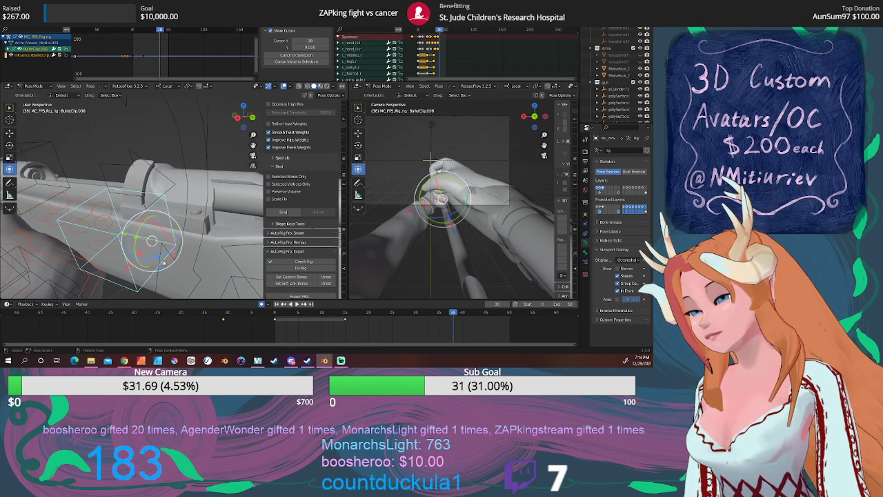
pyautogui.press('g')
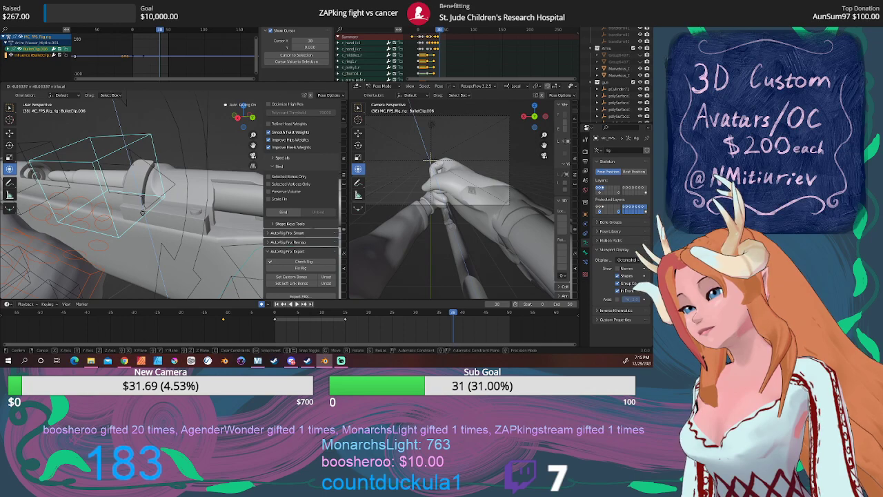
pyautogui.click(172, 261)
pyautogui.hotkey('shift', 'Left')
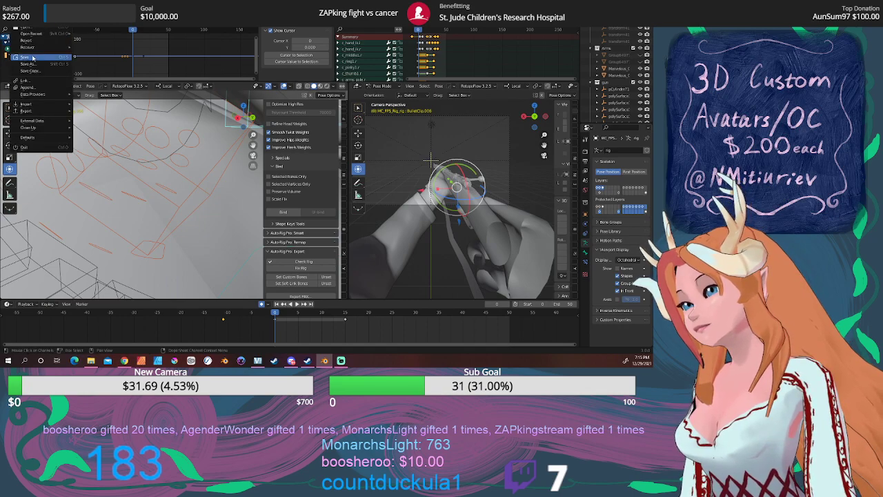
# Step: Save the rig file with Ctrl+S, then play back and scrub to frame 40 to review
pyautogui.hotkey('ctrl', 's')
pyautogui.click(295, 305)
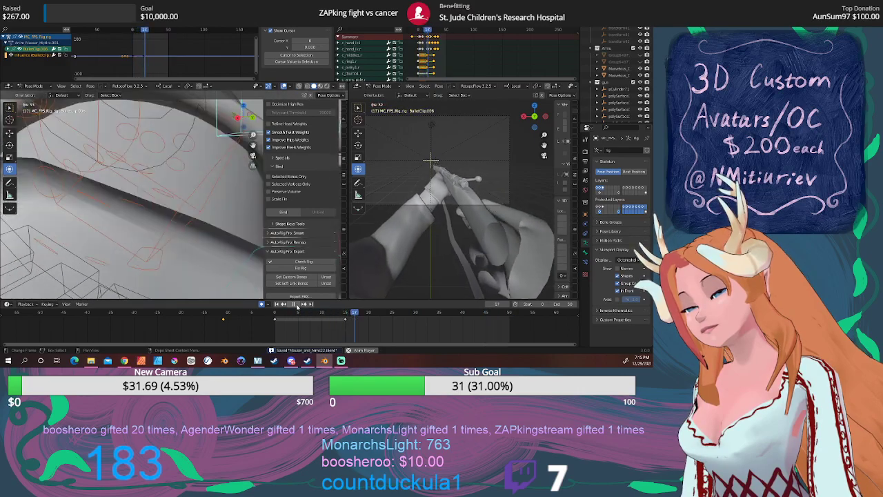
pyautogui.click(295, 304)
pyautogui.moveTo(414, 314)
pyautogui.mouseDown()
pyautogui.moveTo(473, 318)
pyautogui.moveTo(438, 315)
pyautogui.mouseUp()
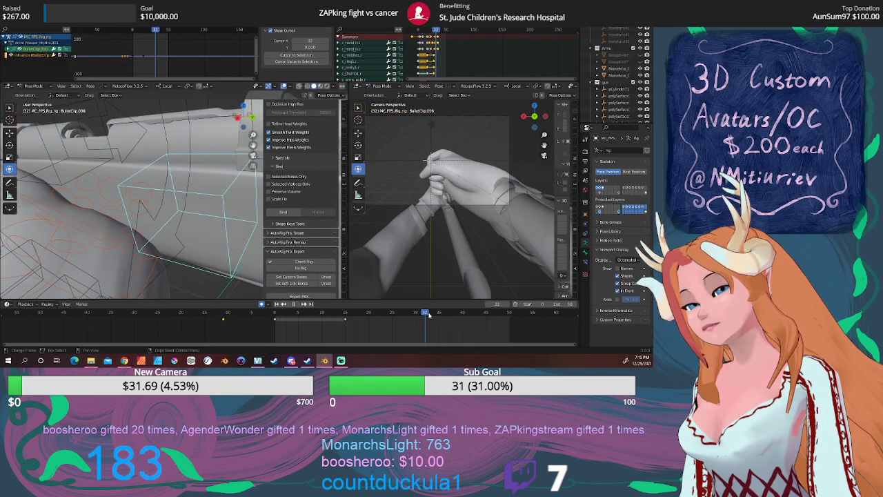
pyautogui.moveTo(207, 235)
pyautogui.mouseDown(button='middle')
pyautogui.moveTo(186, 228)
pyautogui.moveTo(198, 238)
pyautogui.moveTo(231, 225)
pyautogui.mouseUp(button='middle')
pyautogui.click(163, 218)
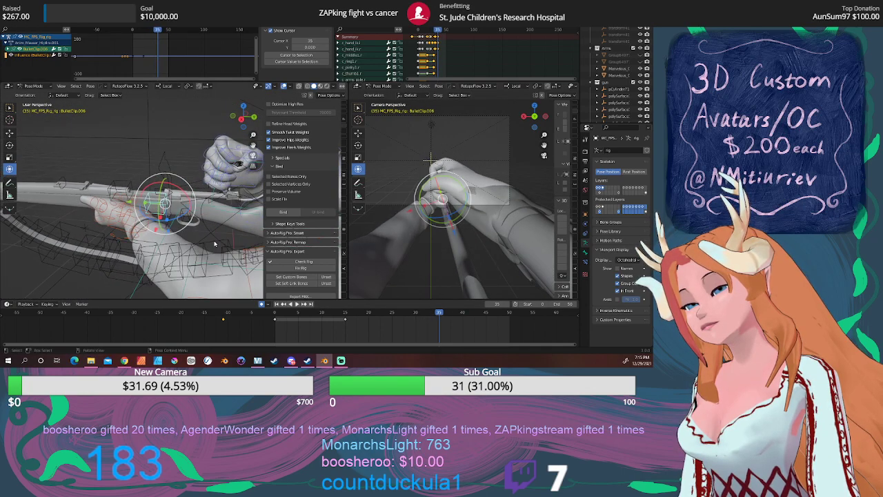
# Step: In Right view, move the c_hand_ik hand bone to a new position at frame 35
pyautogui.click(227, 188)
pyautogui.press('KP_3')
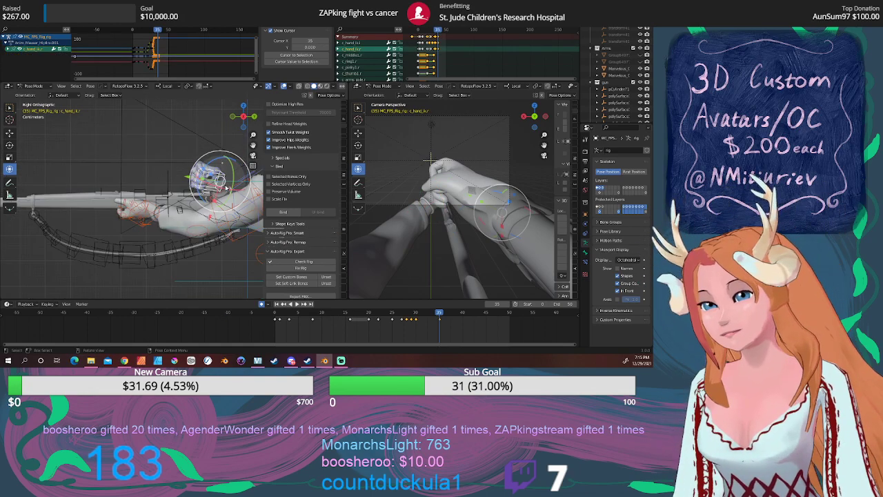
pyautogui.click(153, 215)
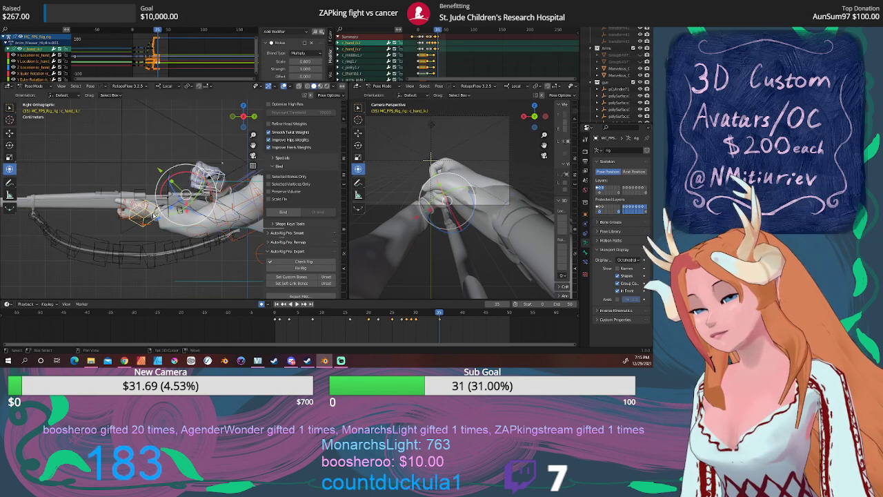
pyautogui.press('g')
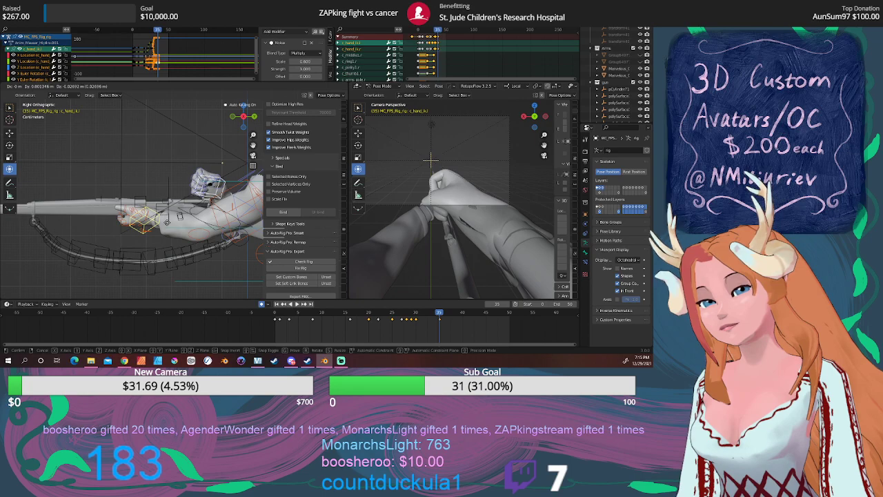
pyautogui.click(166, 223)
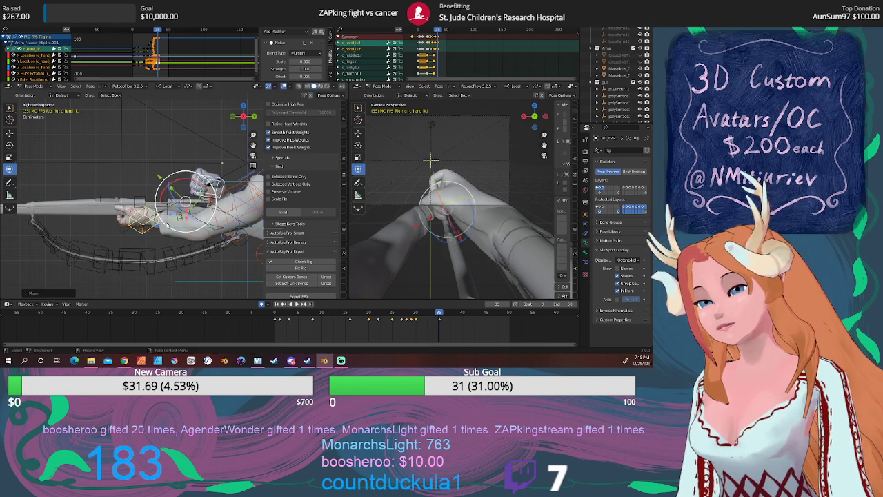
# Step: From Top view, rotate the hand onto the chamber bolt, then stop playback at frame 35
pyautogui.press('KP_7')
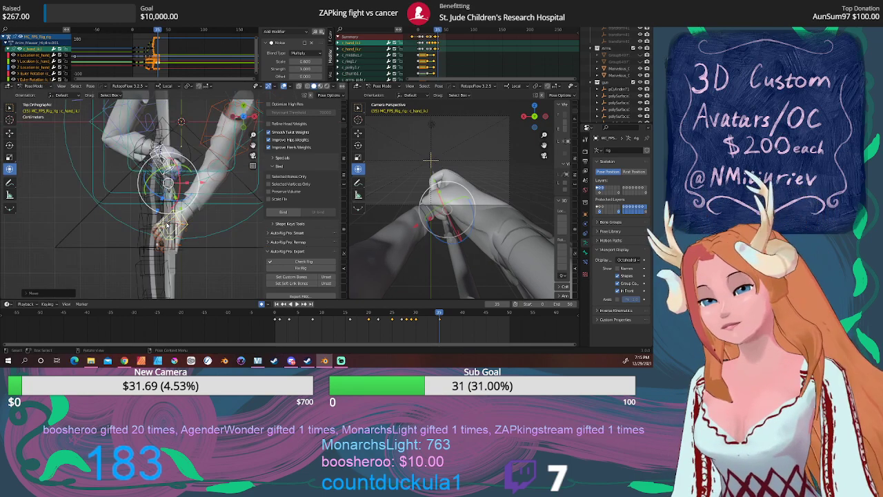
pyautogui.press('r')
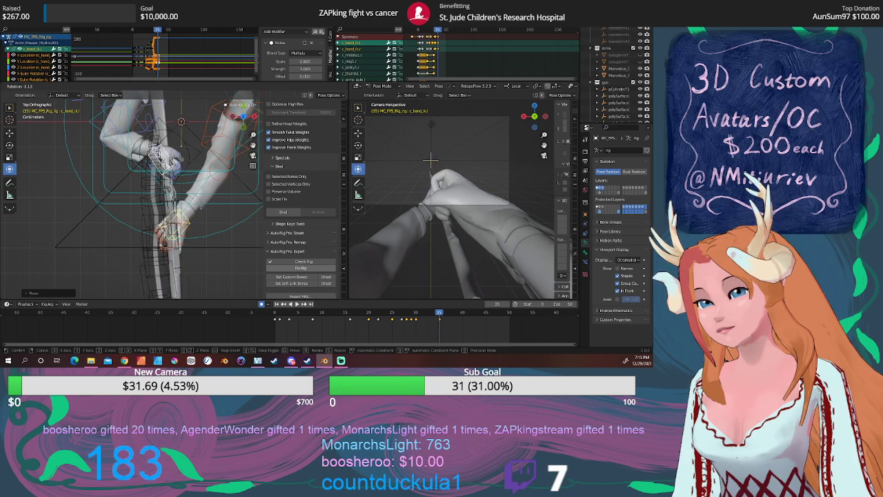
pyautogui.click(382, 299)
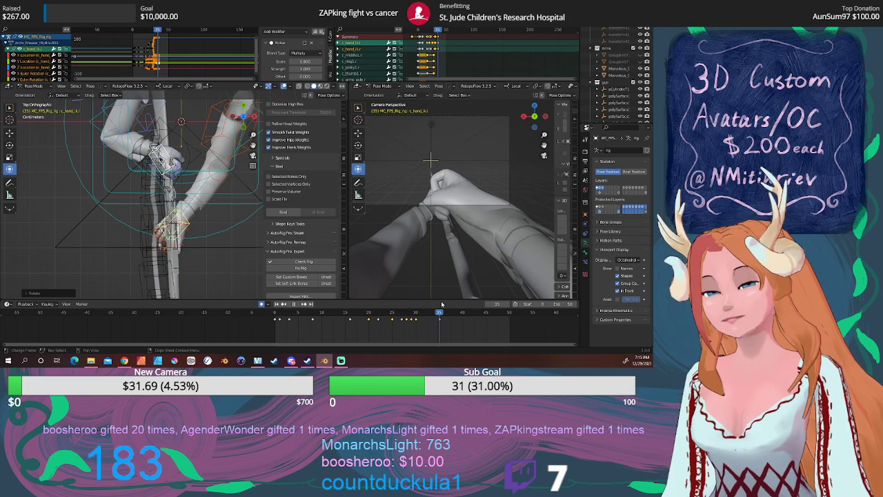
pyautogui.press('space')
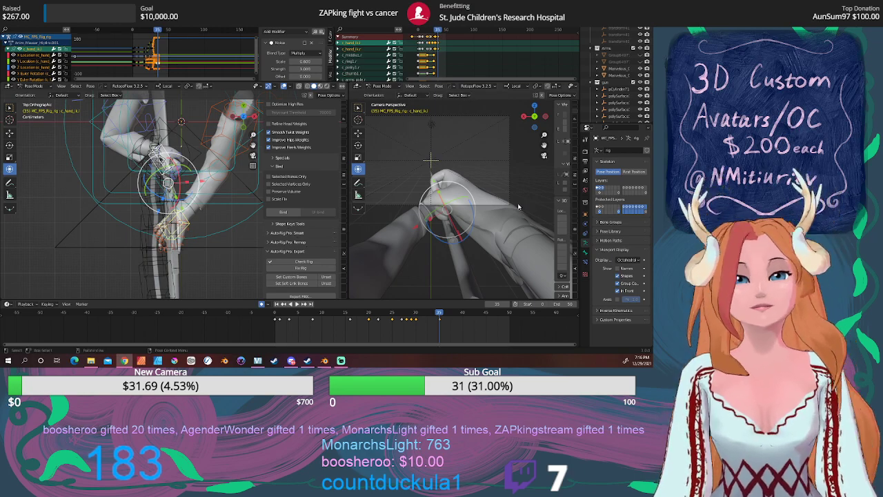
pyautogui.moveTo(217, 200); pyautogui.dragTo(114, 139, button='middle')
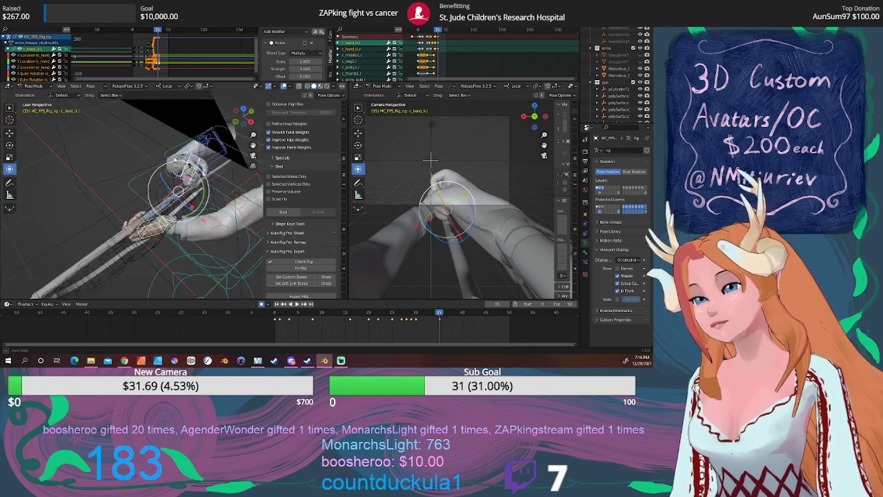
pyautogui.scroll(3, 113, 140)
pyautogui.moveTo(167, 185)
pyautogui.mouseDown(button='middle')
pyautogui.moveTo(209, 173)
pyautogui.moveTo(133, 161)
pyautogui.mouseUp(button='middle')
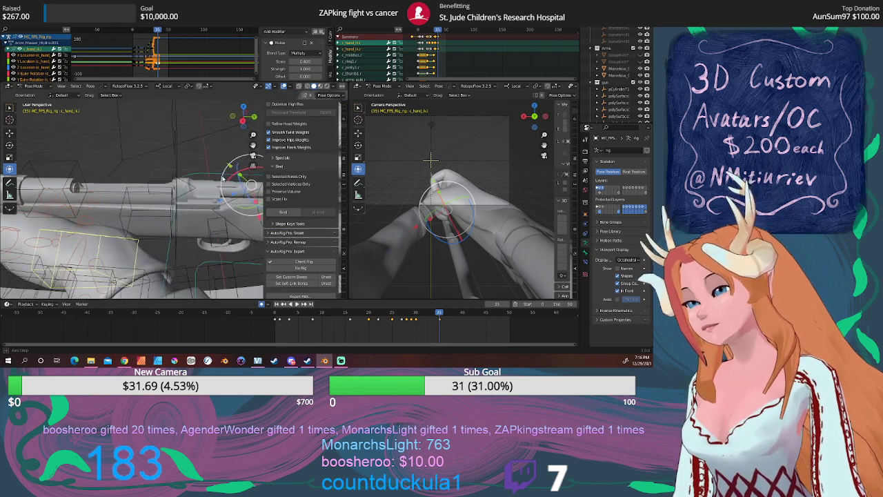
pyautogui.click(100, 163)
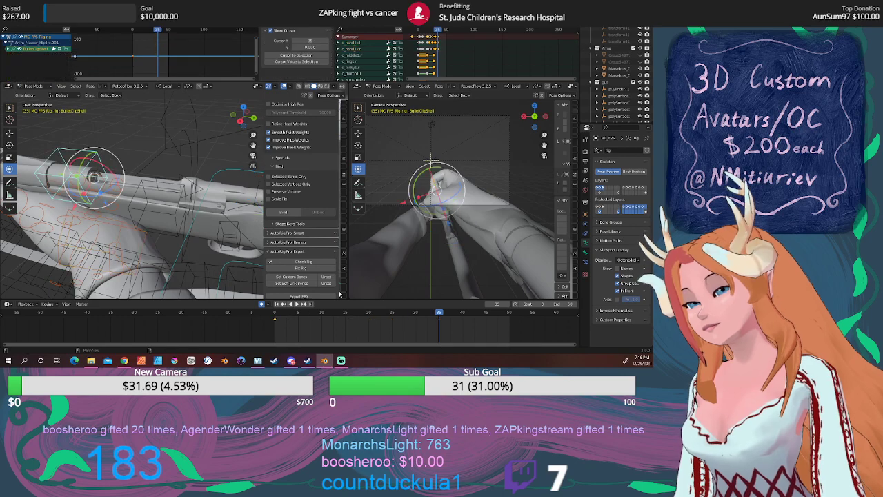
pyautogui.moveTo(282, 317); pyautogui.dragTo(435, 318)
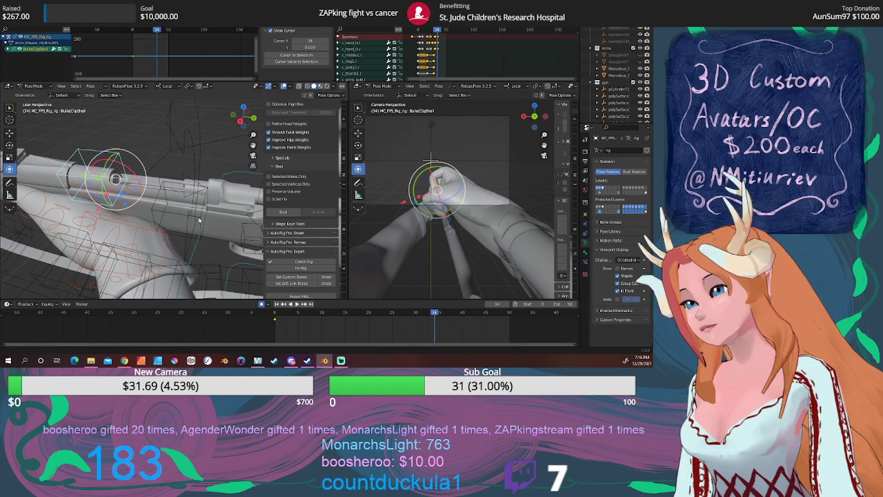
pyautogui.moveTo(186, 218); pyautogui.dragTo(207, 228, button='middle')
pyautogui.moveTo(435, 317); pyautogui.dragTo(444, 315)
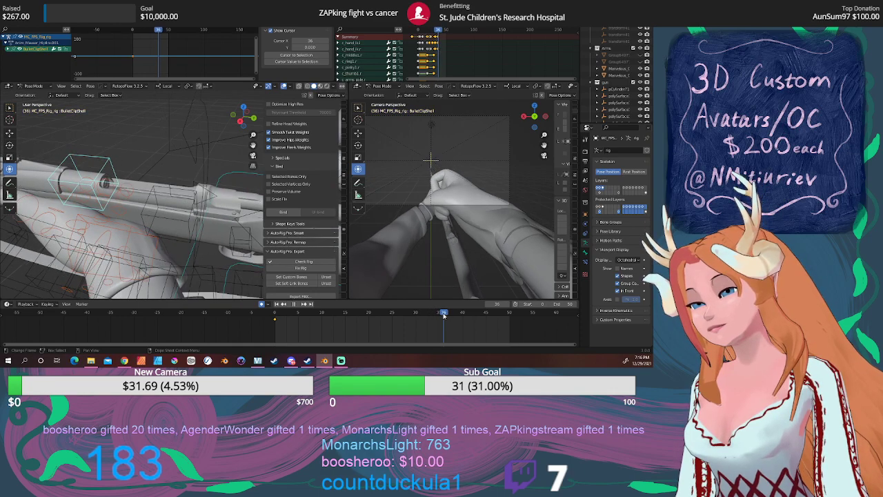
pyautogui.click(437, 184)
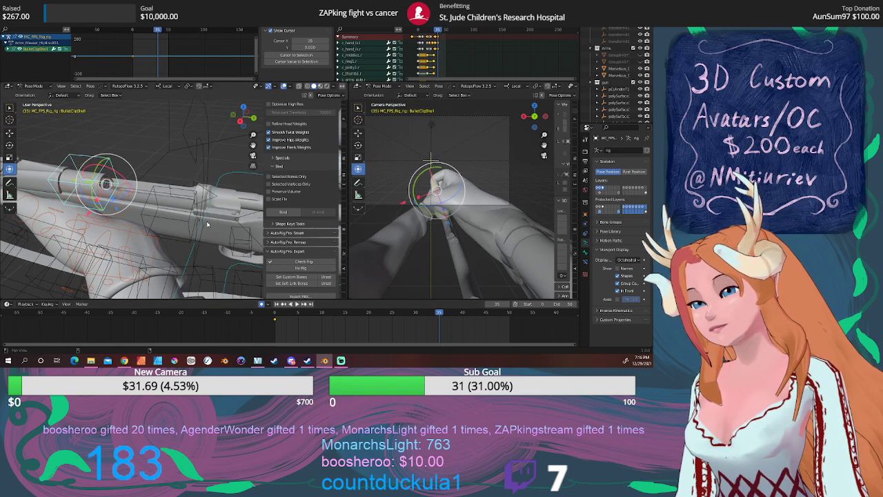
pyautogui.moveTo(104, 227)
pyautogui.mouseDown(button='middle')
pyautogui.moveTo(128, 243)
pyautogui.moveTo(196, 227)
pyautogui.moveTo(166, 224)
pyautogui.moveTo(210, 229)
pyautogui.moveTo(180, 210)
pyautogui.mouseUp(button='middle')
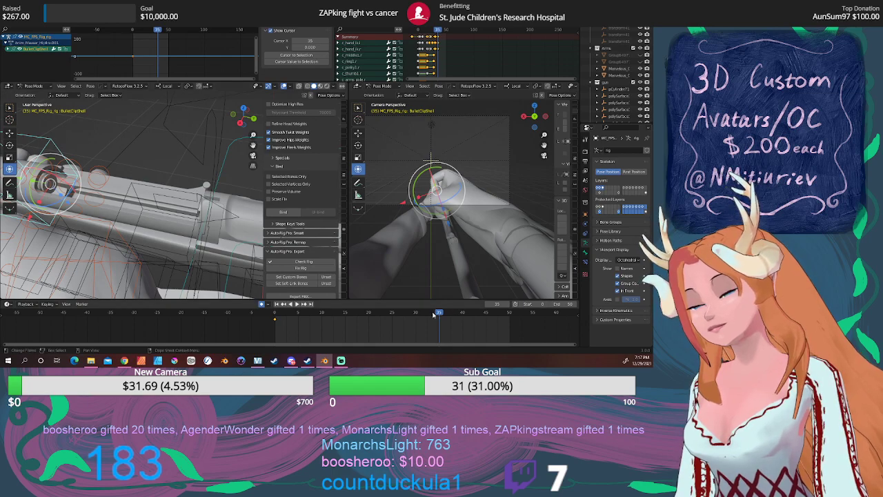
pyautogui.moveTo(434, 315)
pyautogui.mouseDown()
pyautogui.moveTo(279, 312)
pyautogui.moveTo(448, 312)
pyautogui.moveTo(280, 312)
pyautogui.moveTo(443, 313)
pyautogui.moveTo(412, 314)
pyautogui.mouseUp()
pyautogui.scroll(-5, 104, 199)
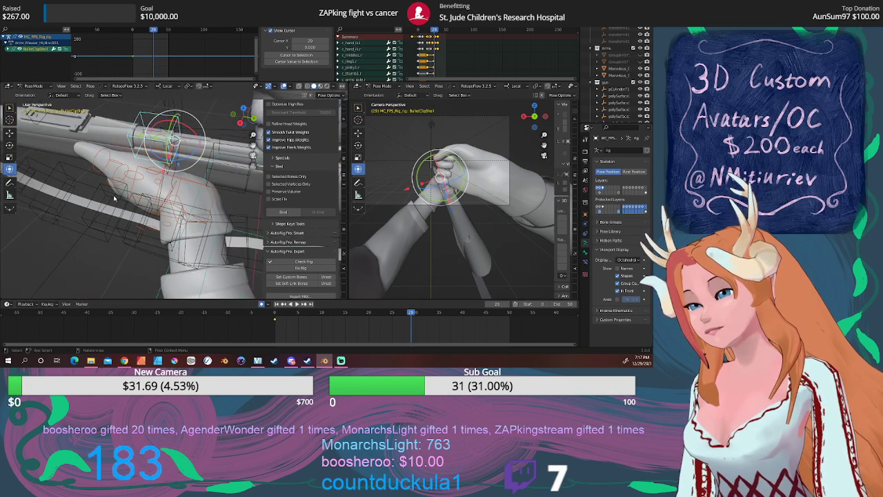
# Step: Select the hand IK bone at about frame 30 and start rotating it
pyautogui.moveTo(125, 195); pyautogui.dragTo(187, 185, button='middle')
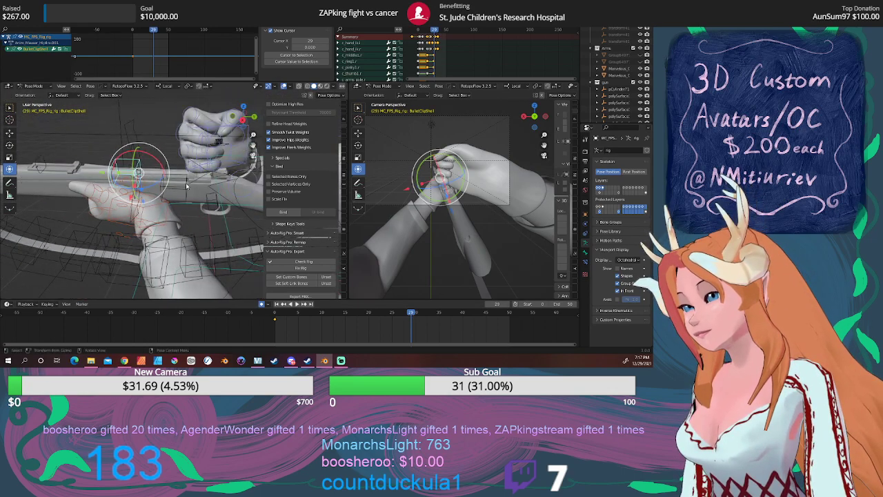
pyautogui.click(216, 155)
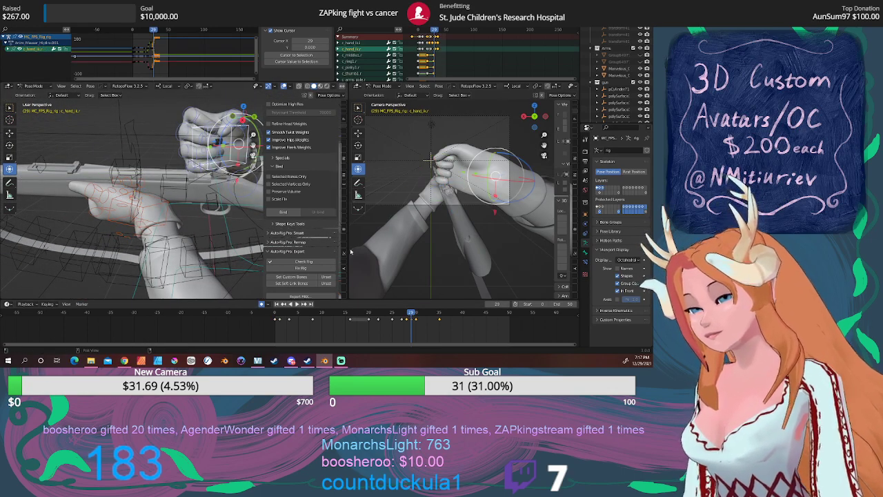
pyautogui.click(407, 315)
pyautogui.moveTo(406, 315); pyautogui.dragTo(416, 318)
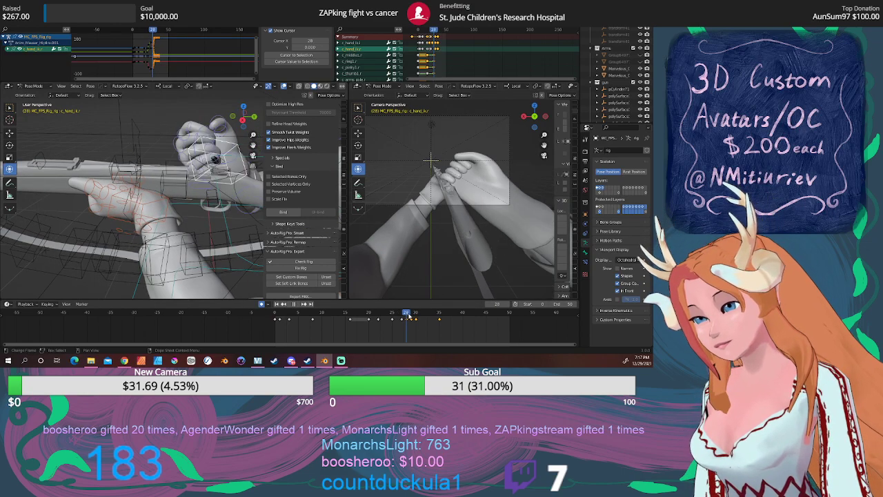
pyautogui.press('r')
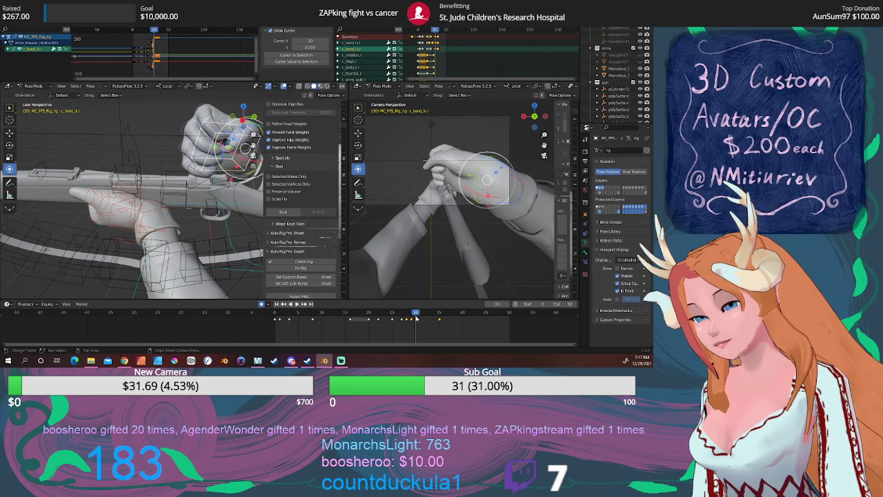
# Step: Move the BulletClipShell's first keyframe from frame 0 to 30, then nudge the shell at frame 35
pyautogui.click(124, 181)
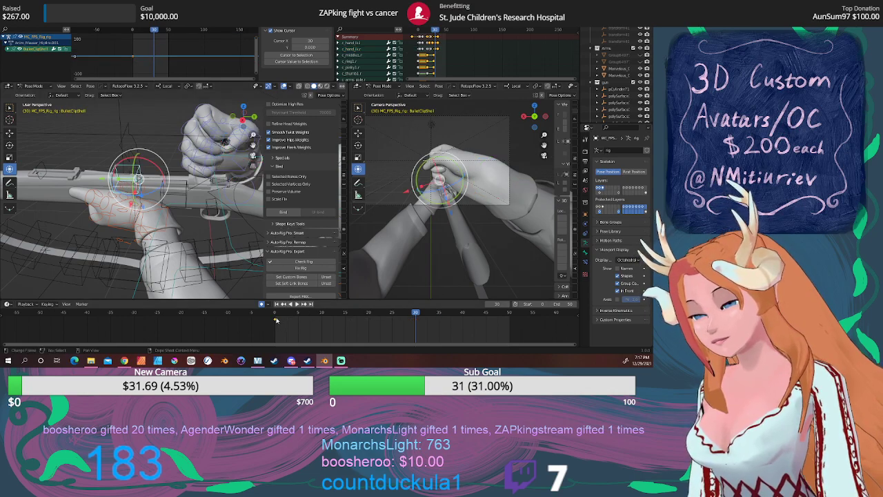
pyautogui.moveTo(275, 321)
pyautogui.mouseDown()
pyautogui.moveTo(416, 327)
pyautogui.moveTo(439, 315)
pyautogui.mouseUp()
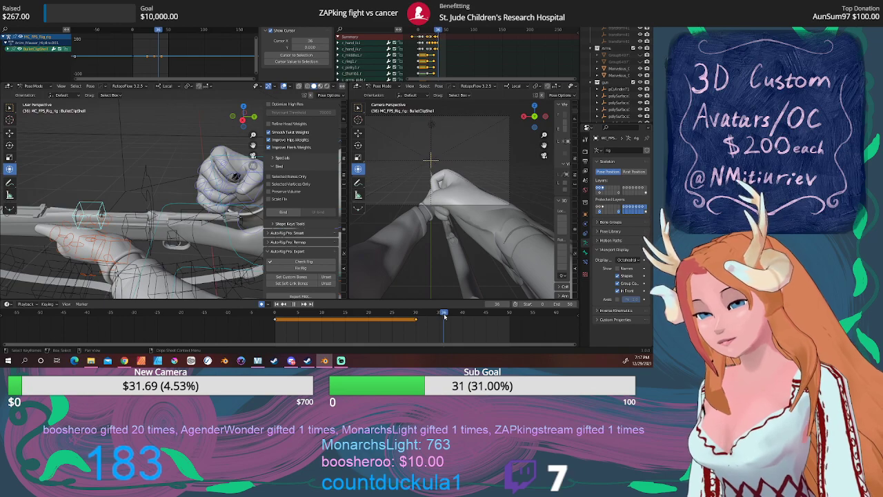
pyautogui.moveTo(440, 318); pyautogui.dragTo(435, 320)
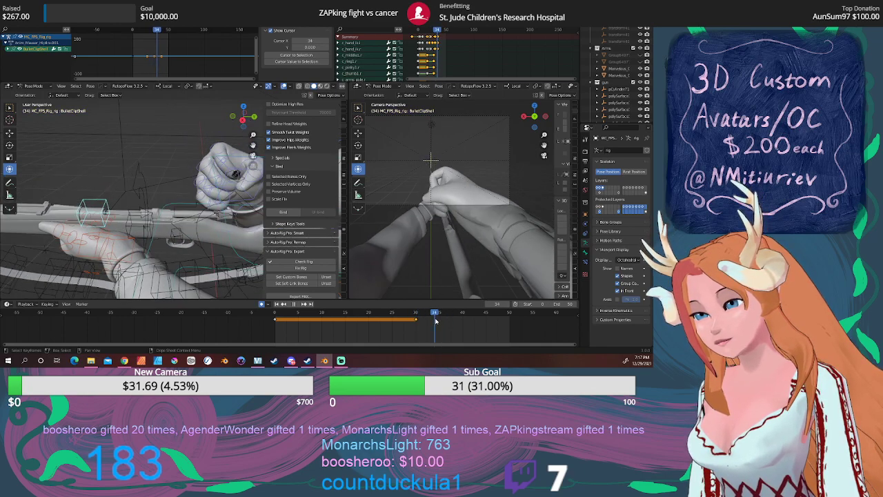
pyautogui.moveTo(436, 321); pyautogui.dragTo(438, 320)
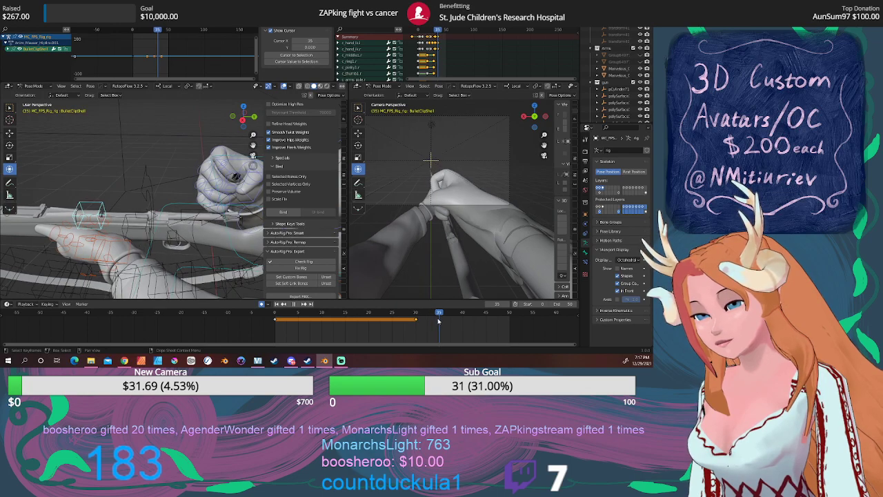
pyautogui.moveTo(67, 218); pyautogui.dragTo(73, 216)
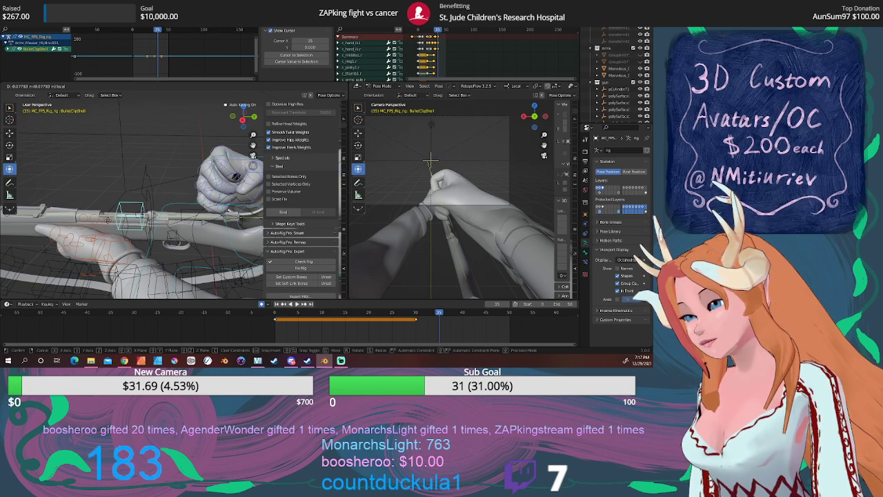
pyautogui.click(107, 219)
pyautogui.moveTo(107, 220)
pyautogui.mouseDown(button='middle')
pyautogui.moveTo(199, 215)
pyautogui.moveTo(198, 201)
pyautogui.moveTo(214, 191)
pyautogui.moveTo(186, 199)
pyautogui.mouseUp(button='middle')
# Step: Move the selected hand bone into its new grip on the chamber bolt at frame 35
pyautogui.moveTo(204, 239); pyautogui.dragTo(186, 227, button='middle')
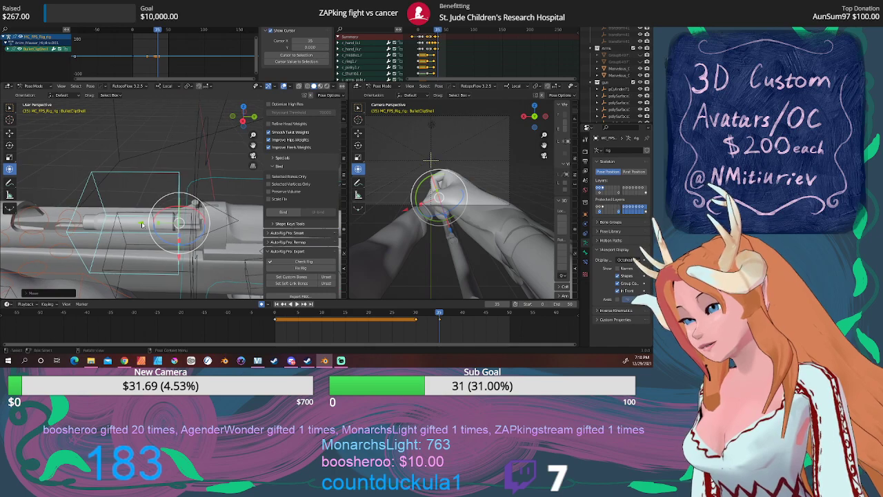
pyautogui.press('g')
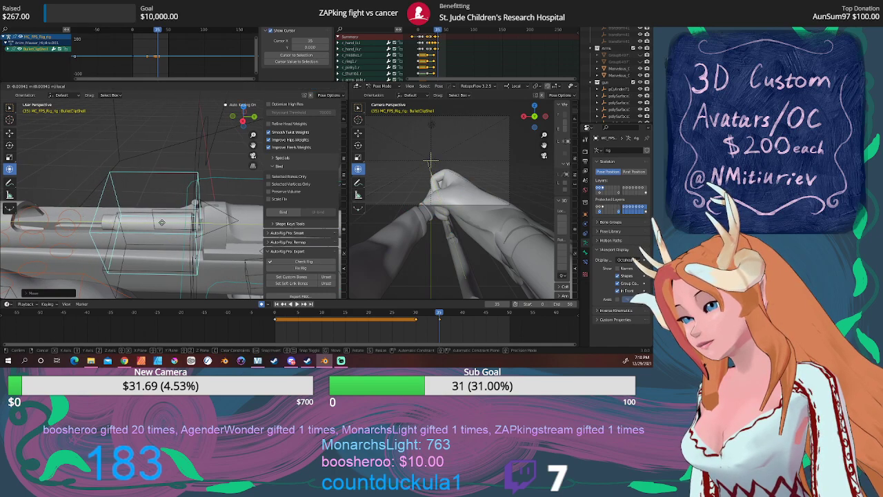
pyautogui.click(196, 238)
# Step: Scrub frames 33–39 to check the motion around frame 35, then clear the keyframe selection
pyautogui.moveTo(420, 316)
pyautogui.mouseDown()
pyautogui.moveTo(448, 316)
pyautogui.moveTo(439, 316)
pyautogui.mouseUp()
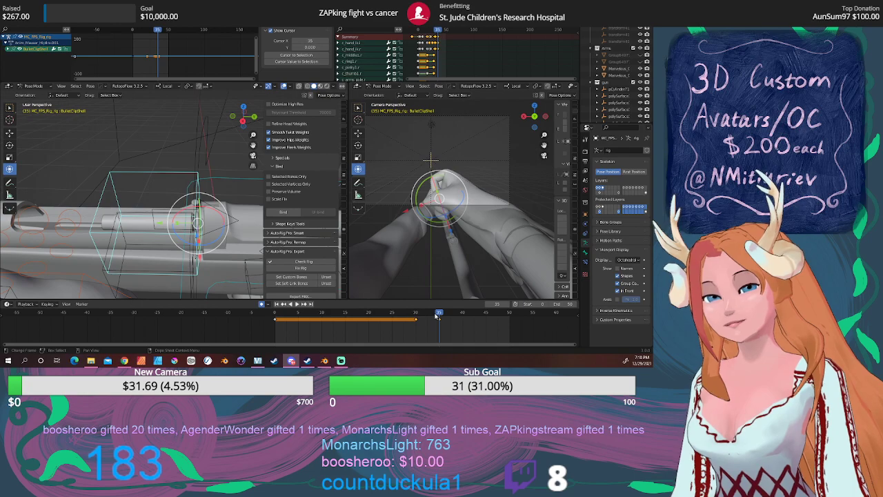
pyautogui.moveTo(437, 315); pyautogui.dragTo(453, 316)
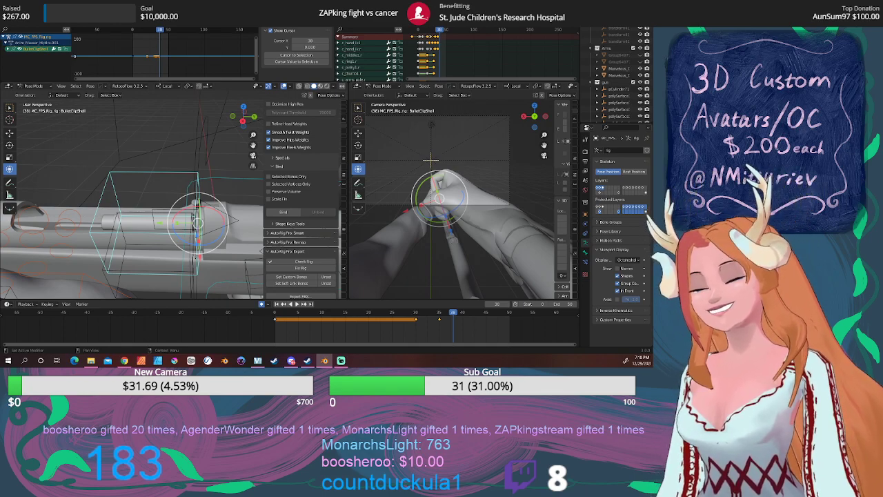
pyautogui.moveTo(454, 314); pyautogui.dragTo(459, 314)
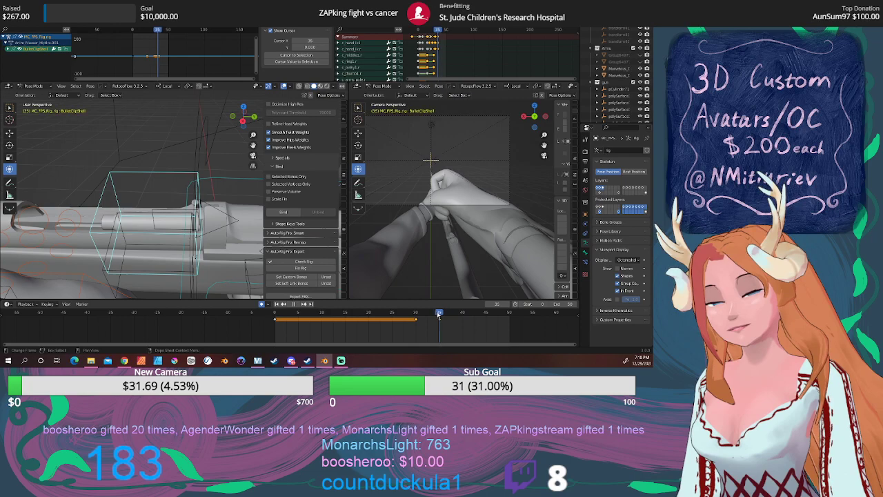
pyautogui.moveTo(463, 314); pyautogui.dragTo(434, 315)
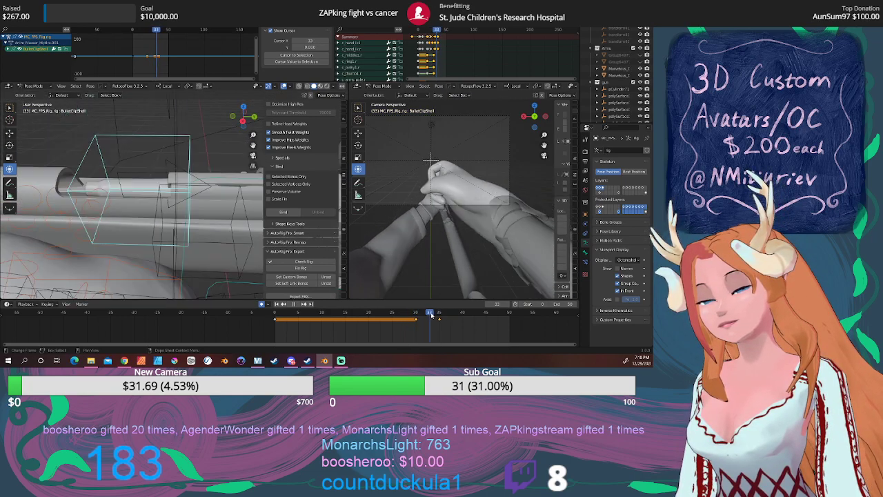
pyautogui.moveTo(439, 318)
pyautogui.mouseDown()
pyautogui.moveTo(430, 315)
pyautogui.moveTo(440, 315)
pyautogui.mouseUp()
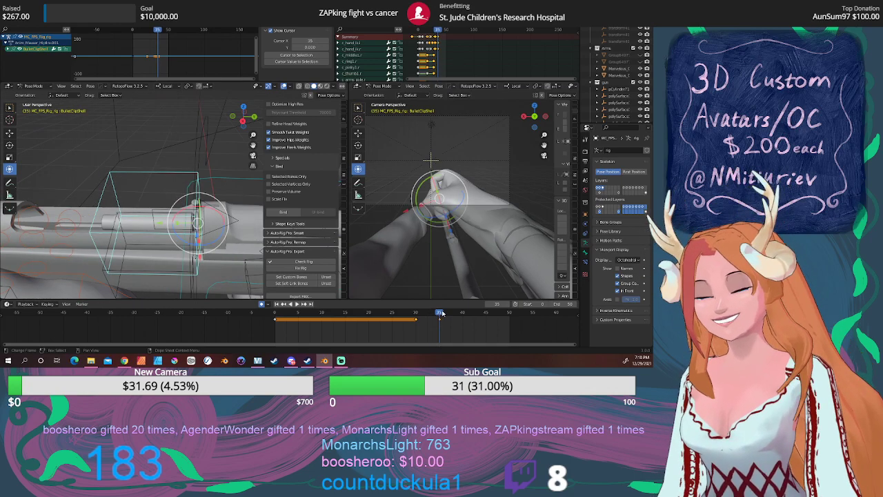
pyautogui.click(442, 322)
# Step: Slide the hand's keyframe later in two moves and set the current frame to 37
pyautogui.press('g')
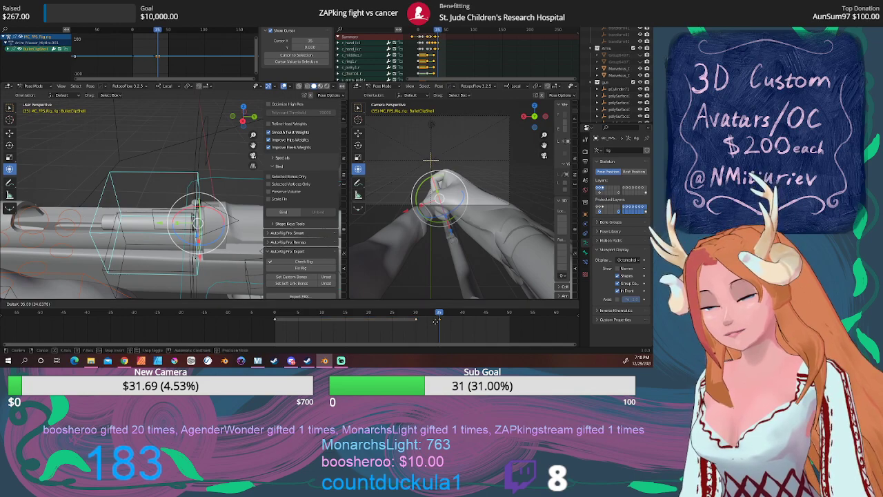
pyautogui.click(432, 323)
pyautogui.moveTo(434, 313); pyautogui.dragTo(432, 321)
pyautogui.press('g')
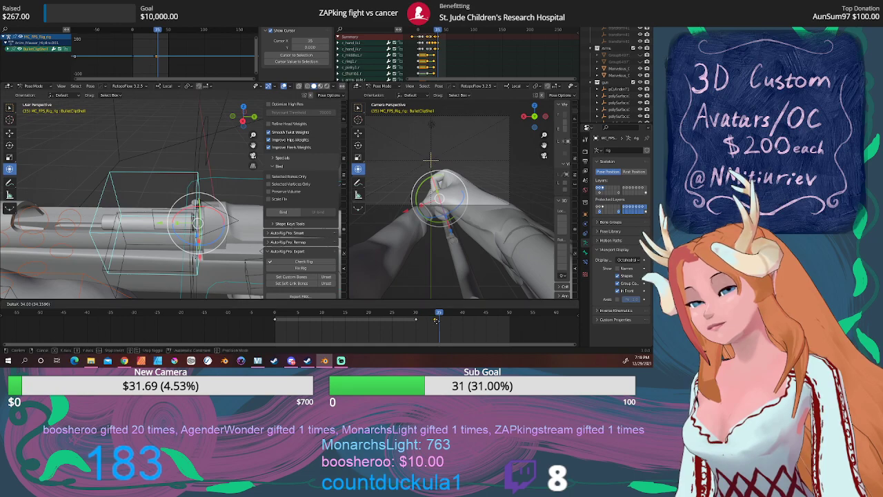
pyautogui.click(439, 321)
pyautogui.click(448, 314)
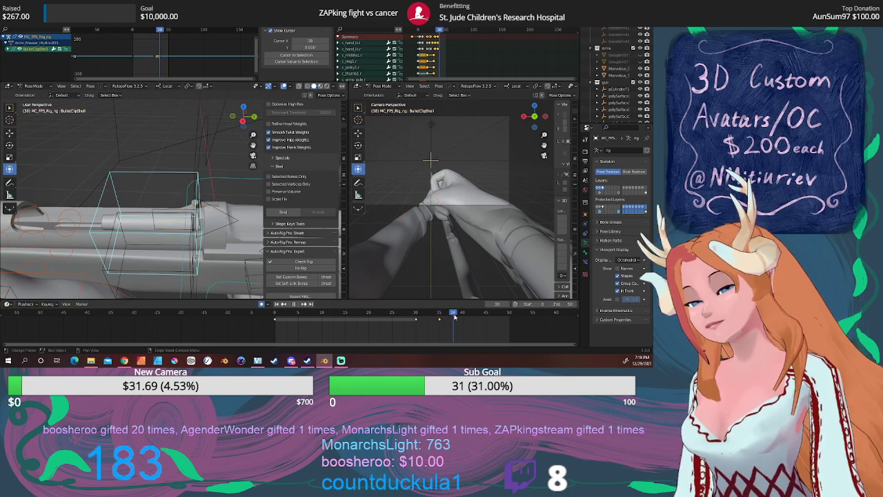
pyautogui.moveTo(138, 207)
pyautogui.mouseDown(button='middle')
pyautogui.moveTo(155, 245)
pyautogui.moveTo(108, 209)
pyautogui.moveTo(83, 214)
pyautogui.mouseUp(button='middle')
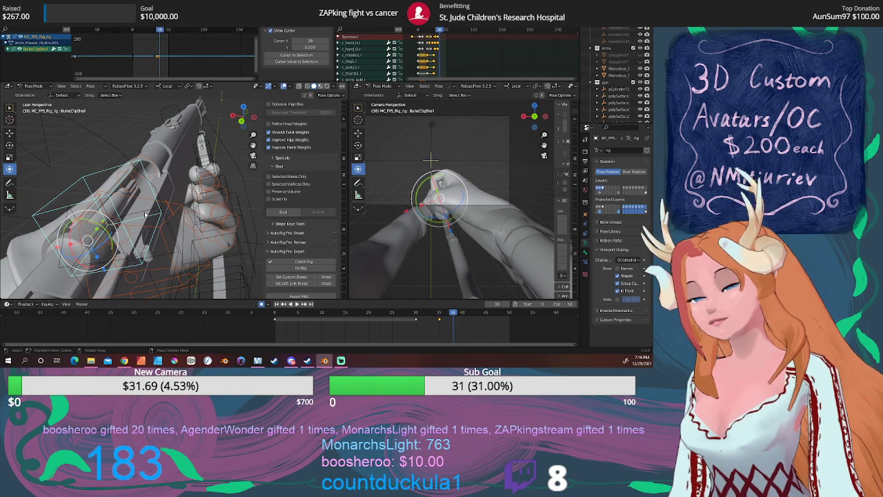
# Step: At frame 38, move the hand bone, rotate it about 45 degrees, and refine its position
pyautogui.press('g')
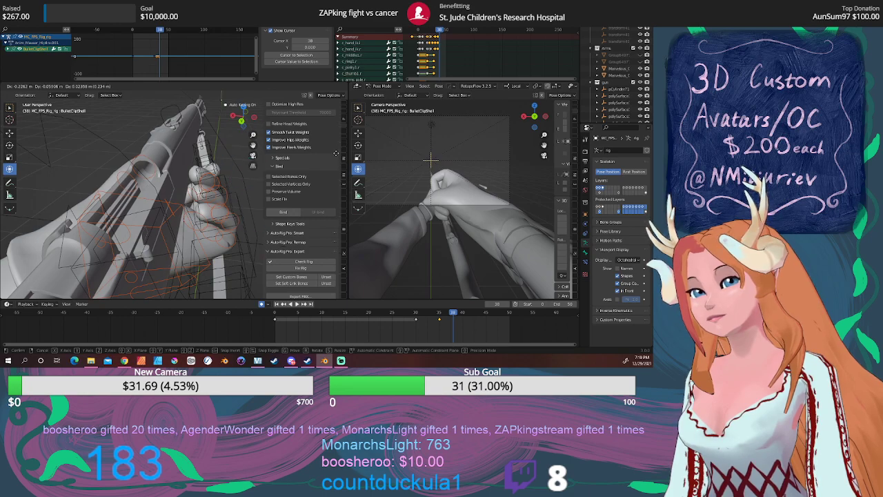
pyautogui.click(332, 159)
pyautogui.moveTo(241, 180); pyautogui.dragTo(223, 198, button='middle')
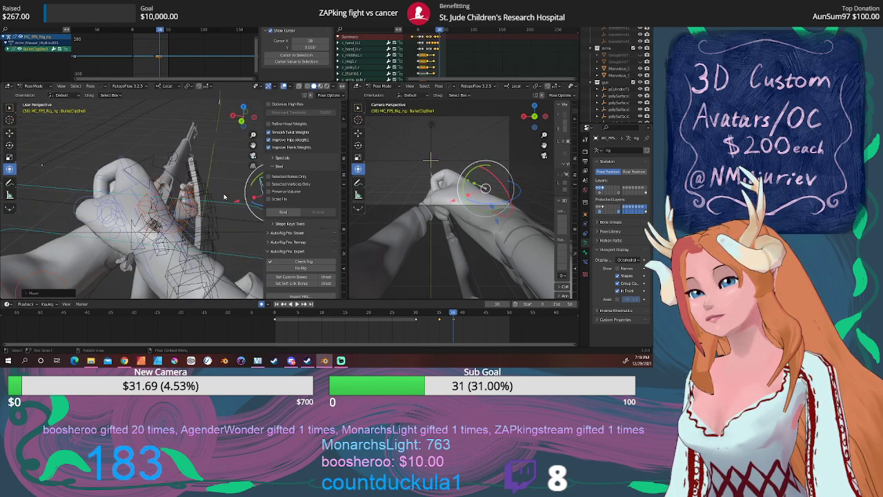
pyautogui.moveTo(245, 207); pyautogui.dragTo(225, 104)
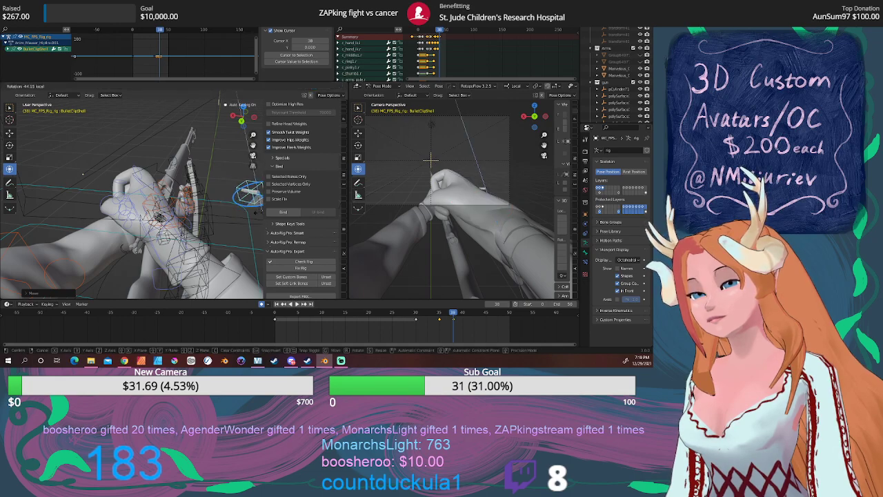
pyautogui.click(225, 104)
pyautogui.scroll(5, 197, 204)
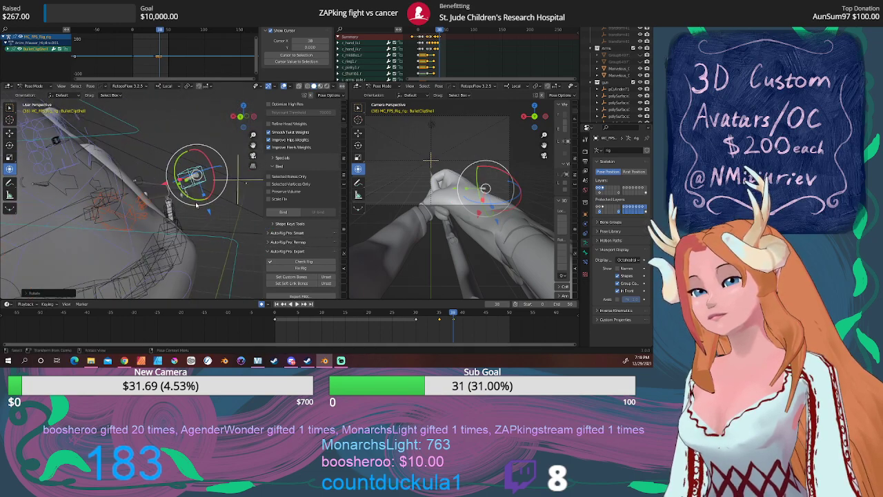
pyautogui.press('g')
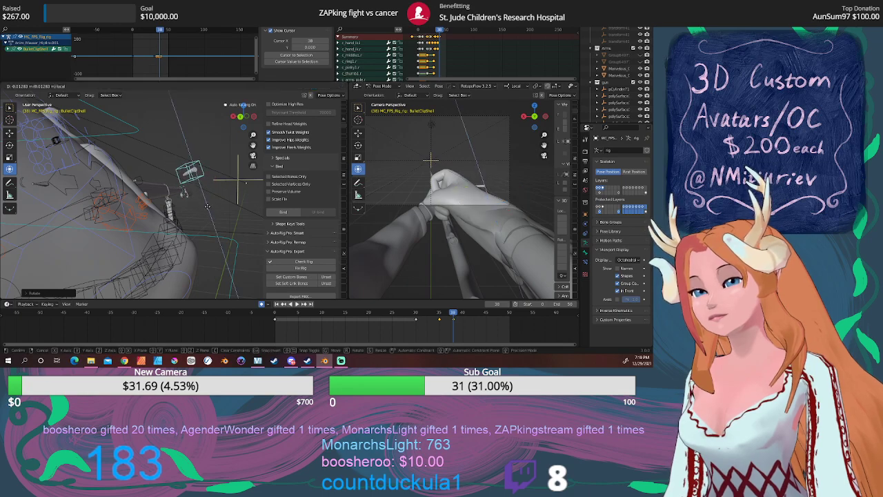
pyautogui.click(207, 206)
pyautogui.press('r')
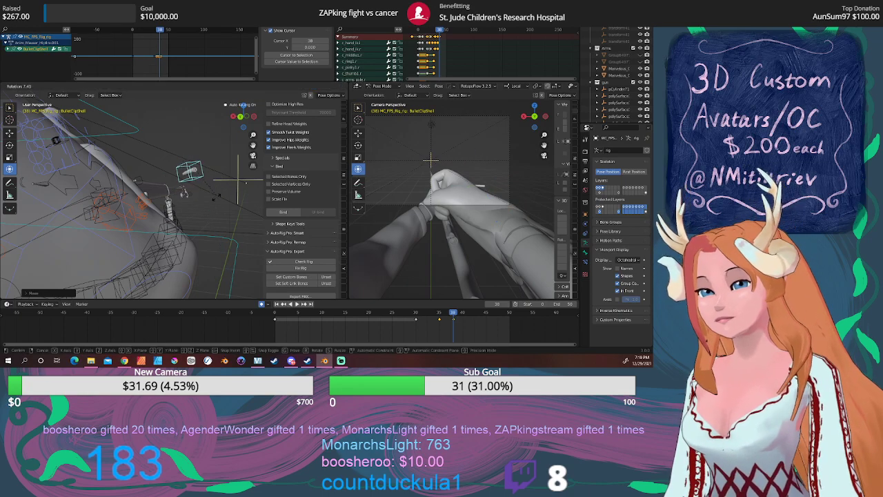
pyautogui.click(195, 241)
pyautogui.press('g')
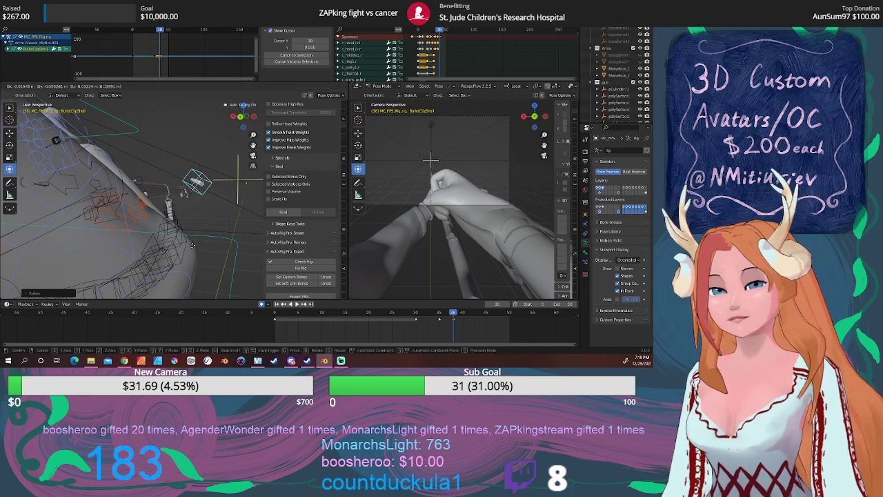
pyautogui.click(194, 241)
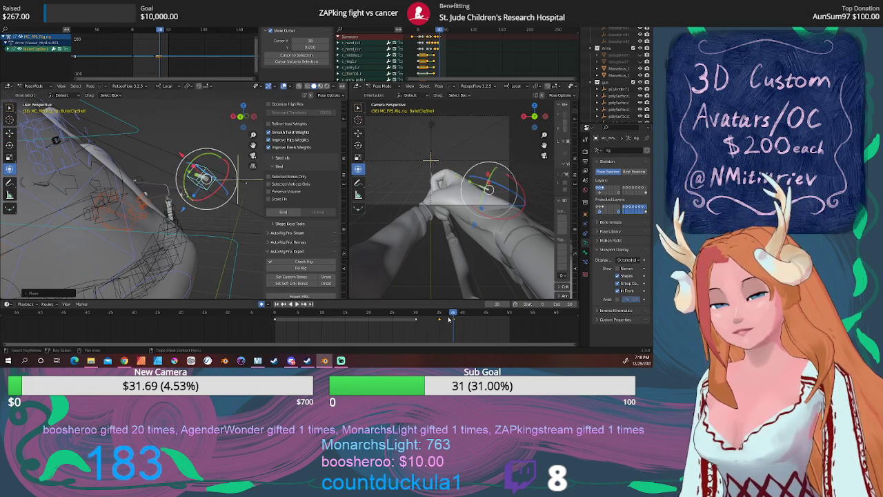
# Step: At frame 41, move the hand bone to a new position
pyautogui.moveTo(454, 315); pyautogui.dragTo(464, 316)
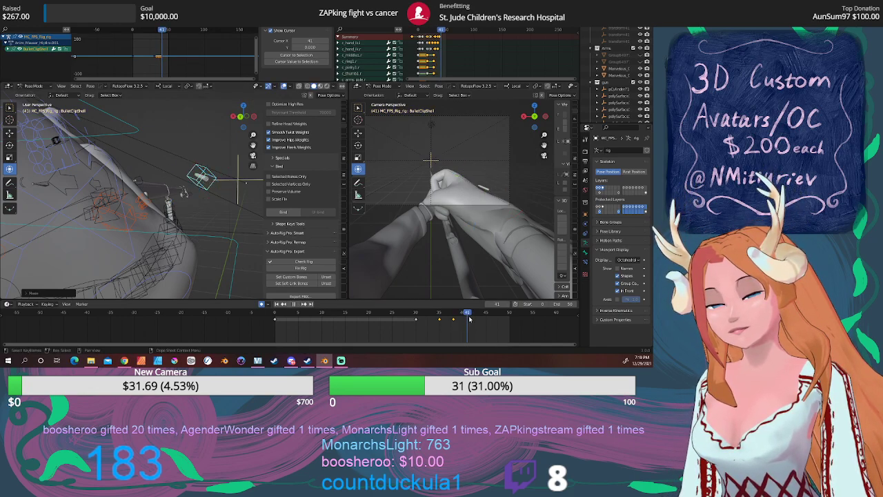
pyautogui.moveTo(166, 207); pyautogui.dragTo(185, 228, button='middle')
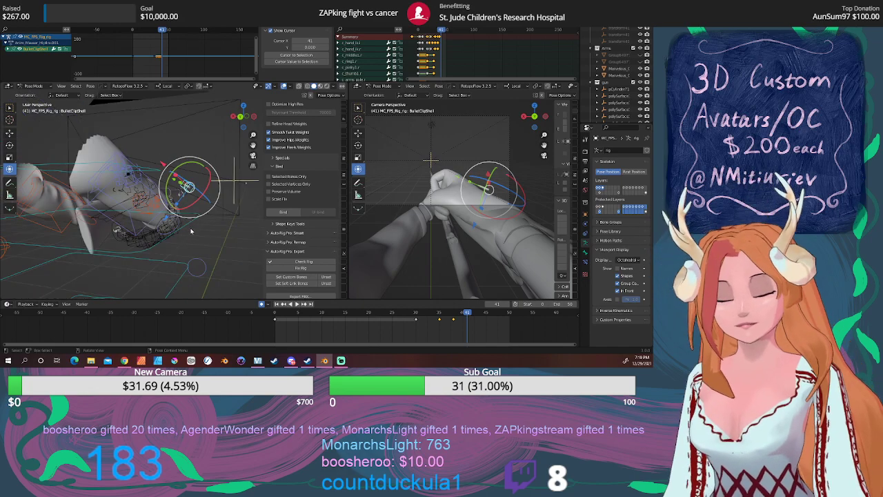
pyautogui.press('g')
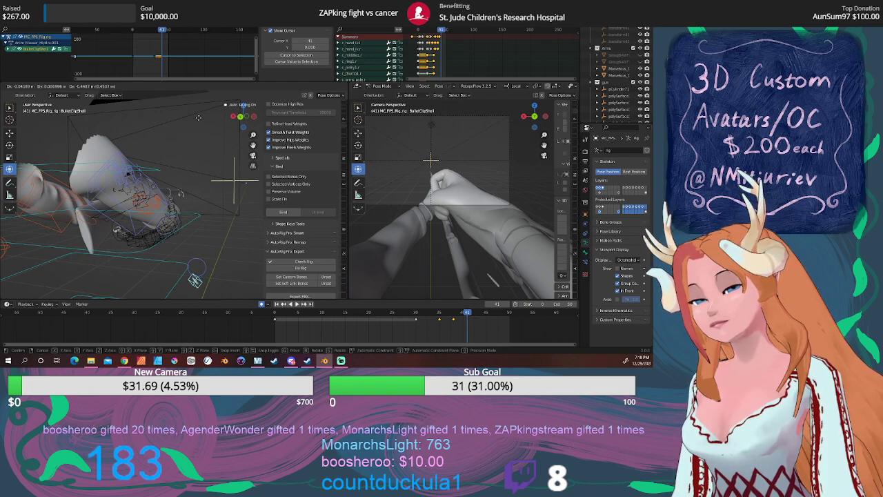
pyautogui.click(207, 126)
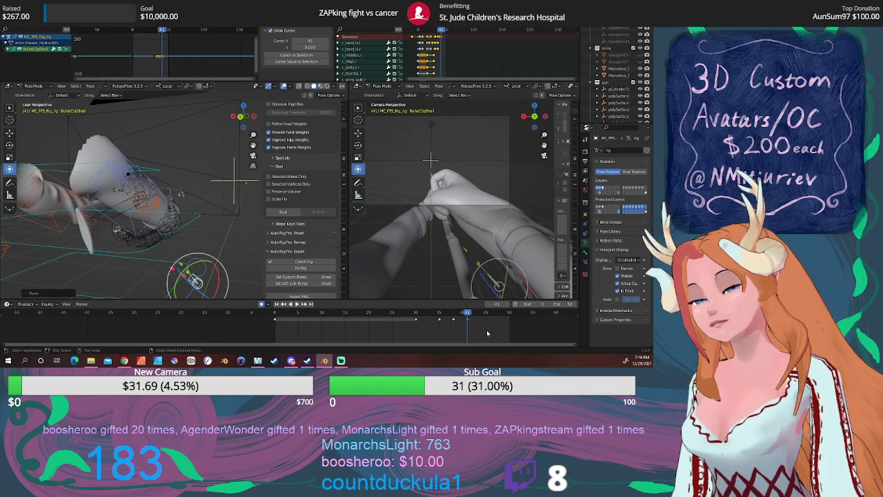
# Step: Play back the reload from frame 33 and scrub frames 28–42 to review the hand poses
pyautogui.moveTo(468, 316); pyautogui.dragTo(372, 308)
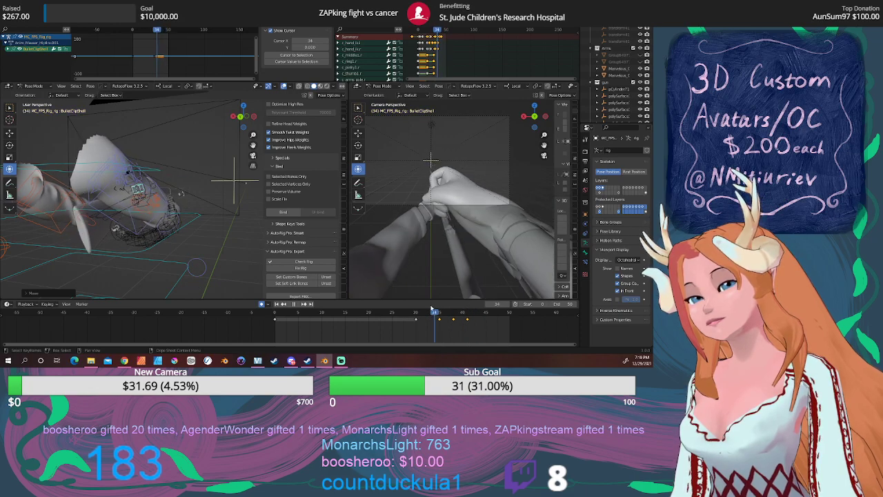
pyautogui.click(293, 305)
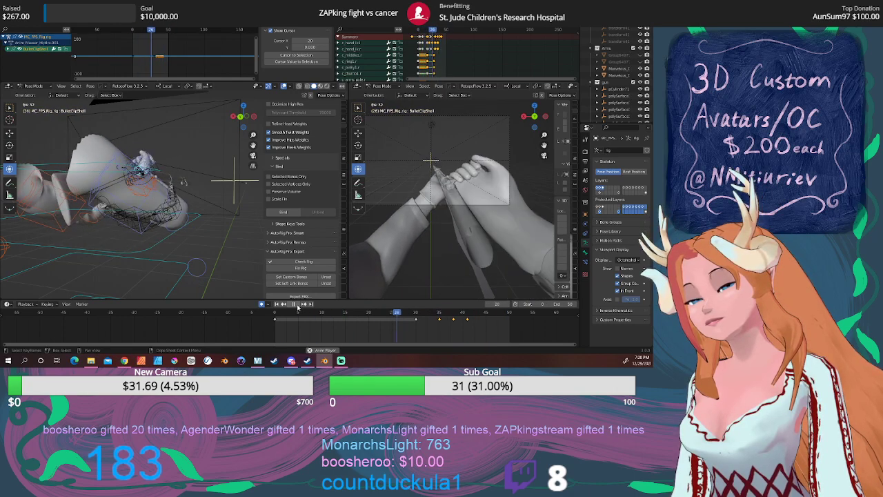
pyautogui.click(293, 304)
pyautogui.click(407, 312)
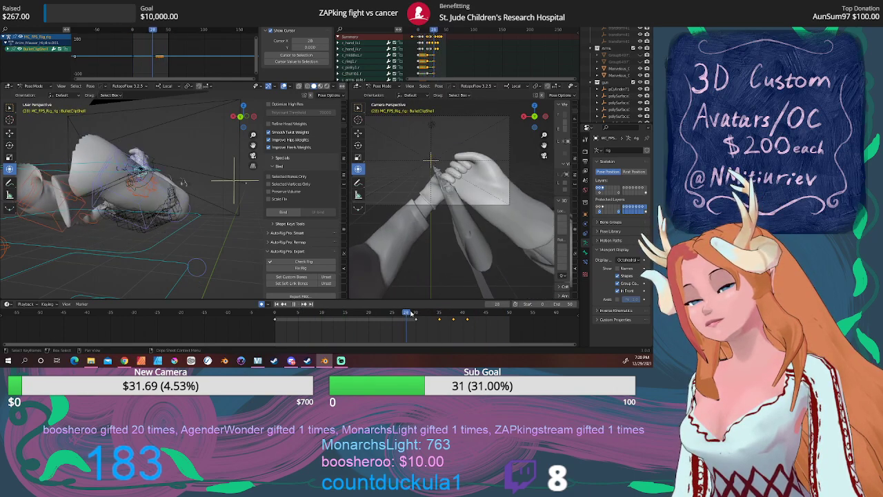
pyautogui.moveTo(411, 314); pyautogui.dragTo(441, 314)
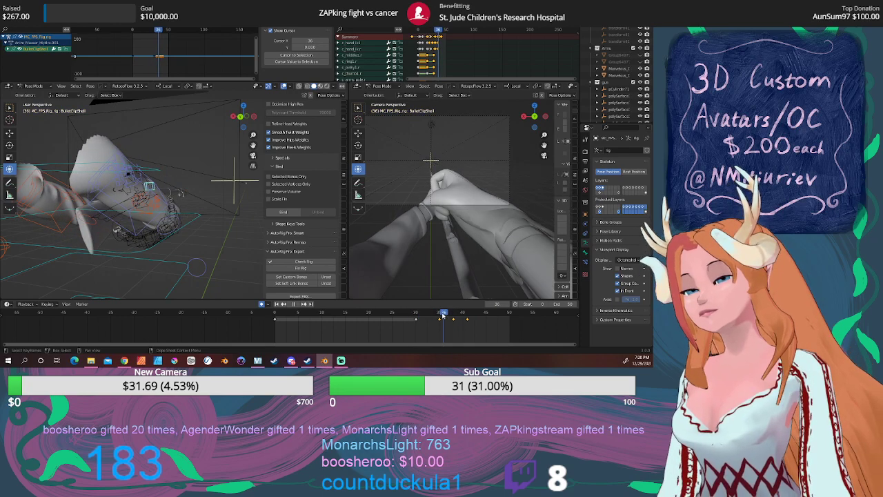
pyautogui.moveTo(442, 315)
pyautogui.mouseDown()
pyautogui.moveTo(458, 315)
pyautogui.moveTo(439, 315)
pyautogui.mouseUp()
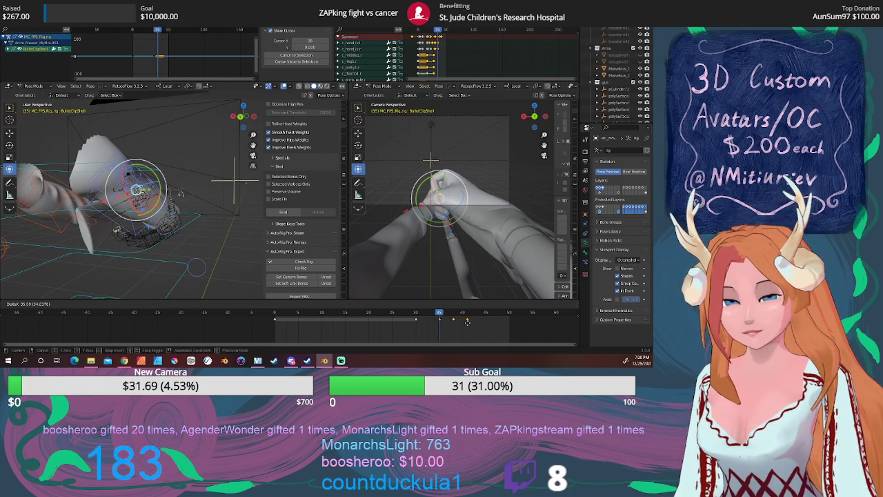
pyautogui.press('[')
pyautogui.moveTo(462, 314)
pyautogui.mouseDown()
pyautogui.moveTo(472, 316)
pyautogui.moveTo(451, 314)
pyautogui.moveTo(459, 313)
pyautogui.mouseUp()
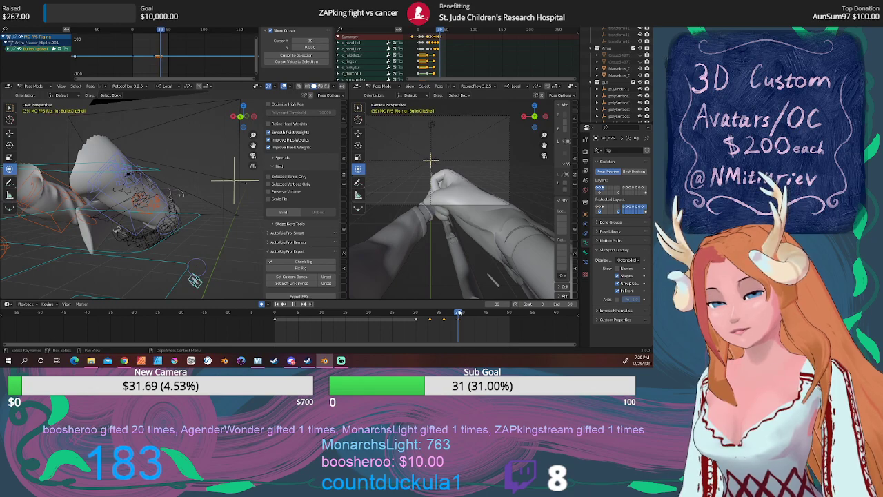
pyautogui.moveTo(195, 280)
pyautogui.mouseDown(button='middle')
pyautogui.moveTo(226, 216)
pyautogui.moveTo(216, 206)
pyautogui.mouseUp(button='middle')
pyautogui.click(216, 206)
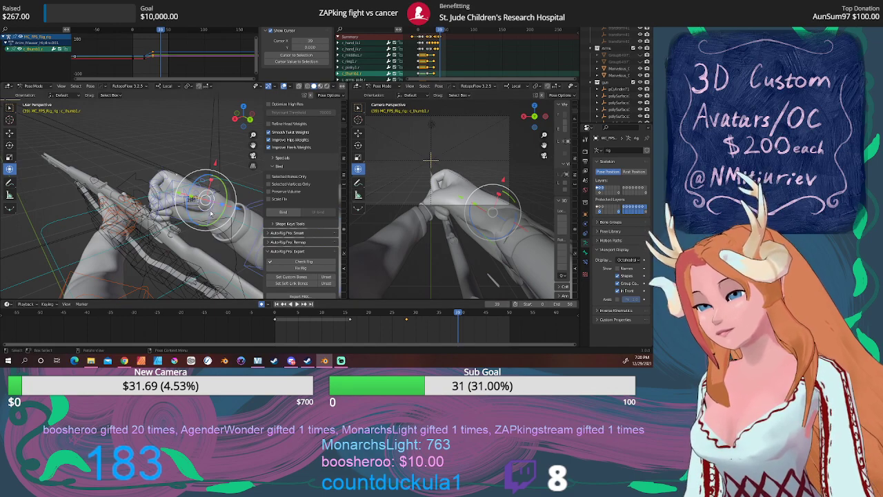
pyautogui.click(210, 214)
pyautogui.press('space')
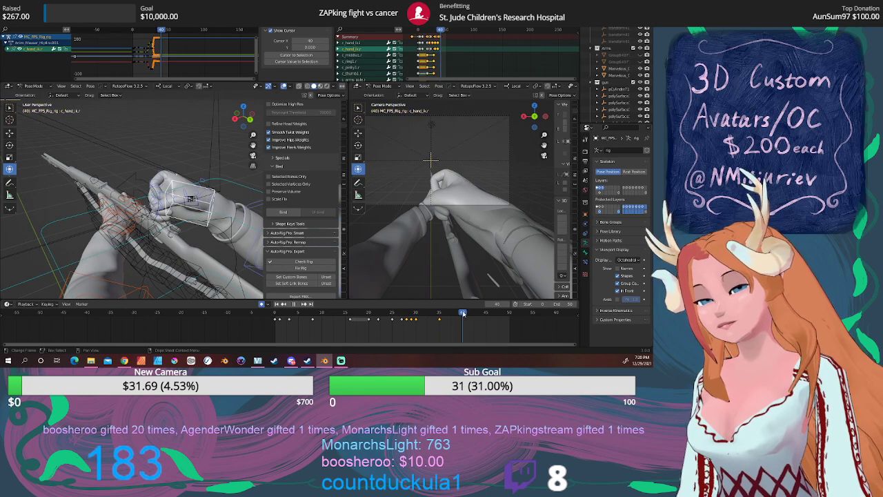
pyautogui.moveTo(463, 314); pyautogui.dragTo(403, 317)
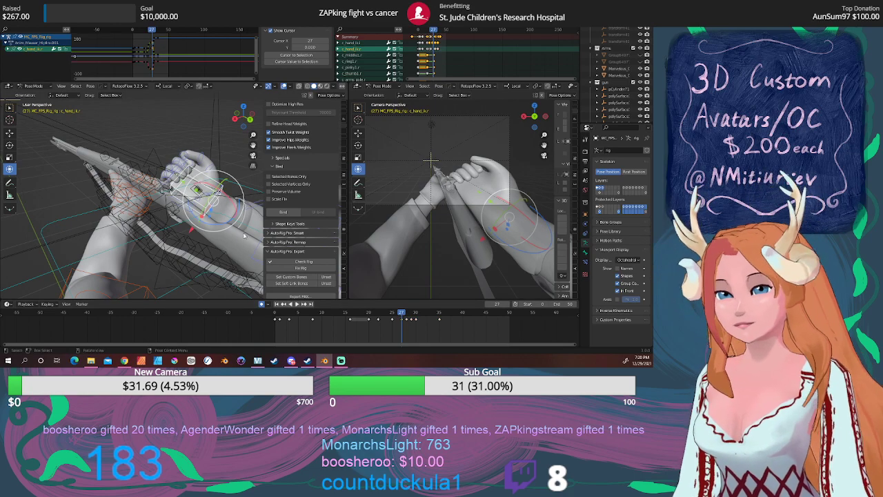
pyautogui.moveTo(159, 214); pyautogui.dragTo(194, 219, button='middle')
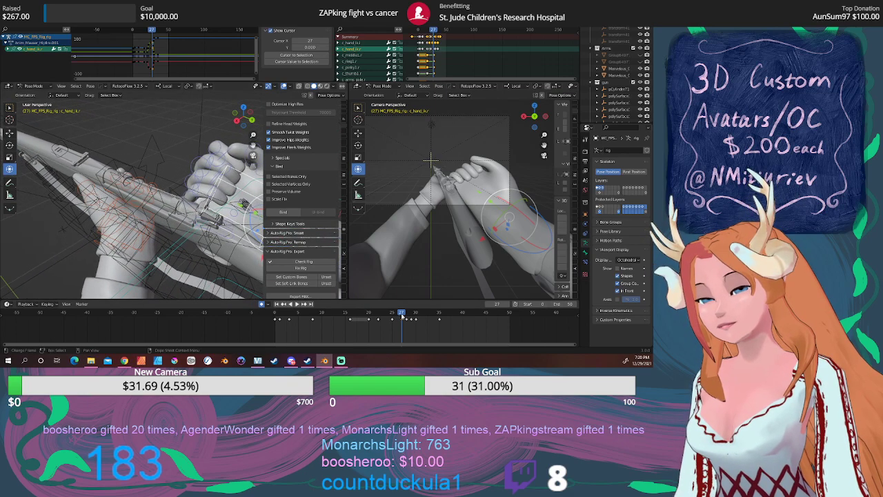
pyautogui.press('space')
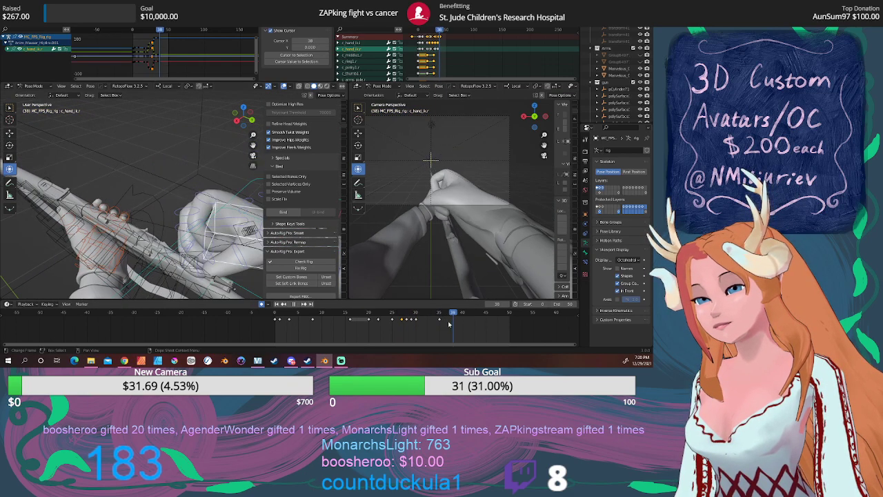
pyautogui.moveTo(449, 324)
pyautogui.mouseDown()
pyautogui.moveTo(407, 319)
pyautogui.moveTo(416, 322)
pyautogui.mouseUp()
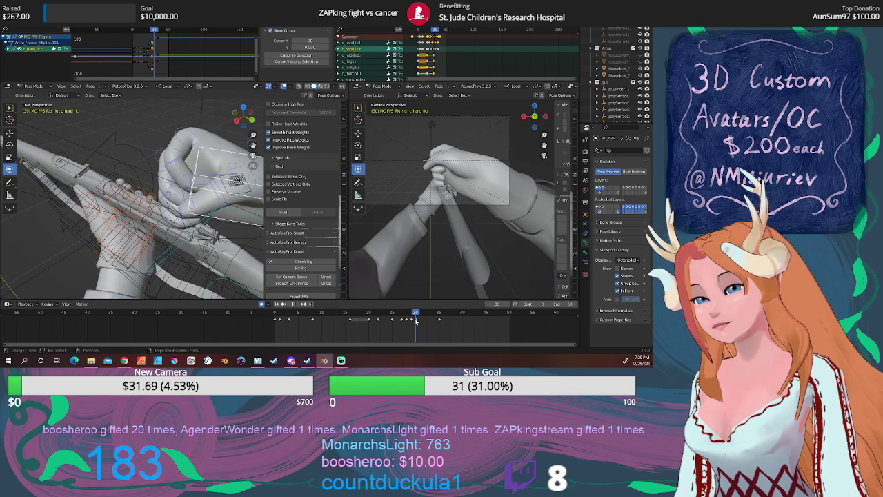
pyautogui.moveTo(207, 221); pyautogui.dragTo(135, 220, button='middle')
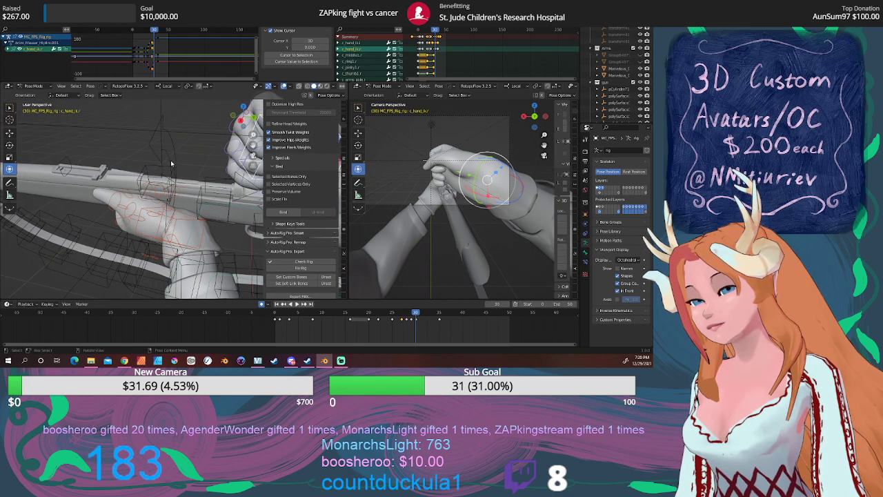
pyautogui.click(171, 163)
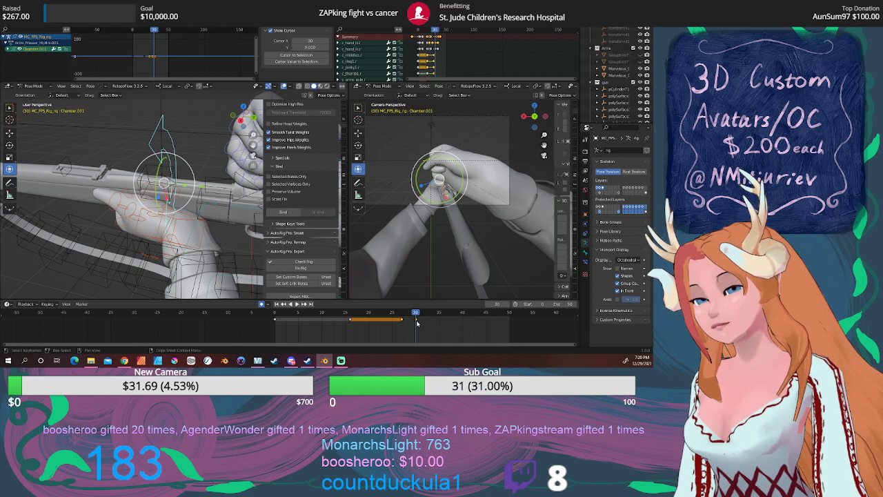
# Step: Shift Chamber.001's keyframes later in two moves, checking frames 36 and 40
pyautogui.press('g')
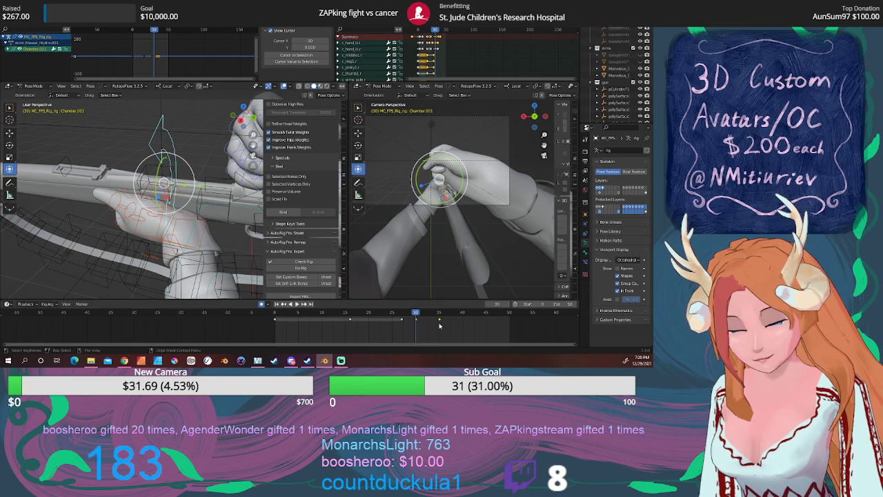
pyautogui.click(425, 314)
pyautogui.moveTo(425, 314); pyautogui.dragTo(452, 316)
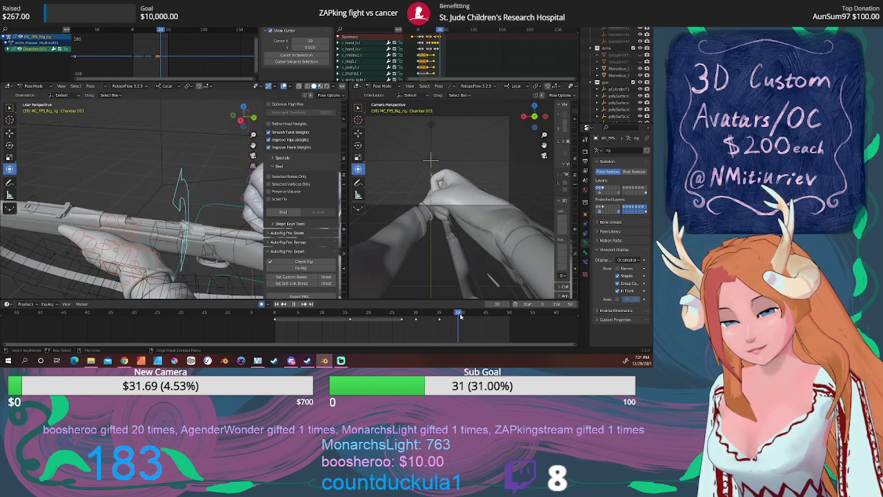
pyautogui.moveTo(455, 315); pyautogui.dragTo(462, 316)
pyautogui.press('g')
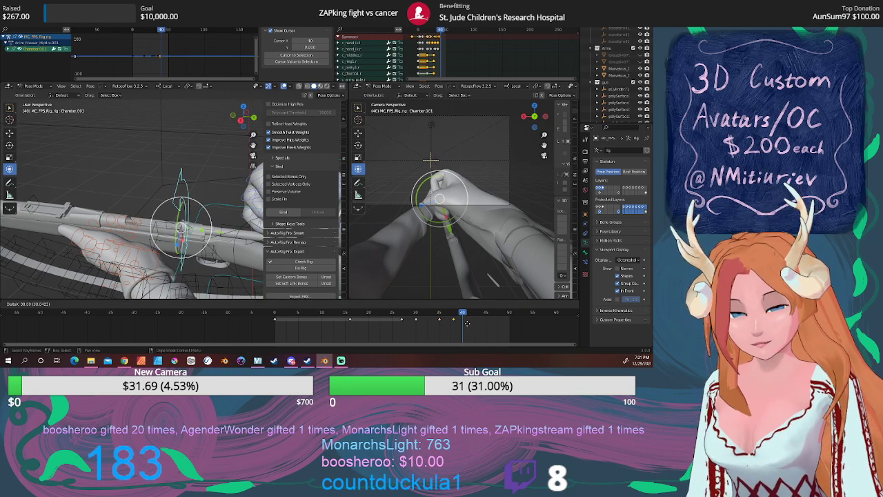
pyautogui.click(475, 324)
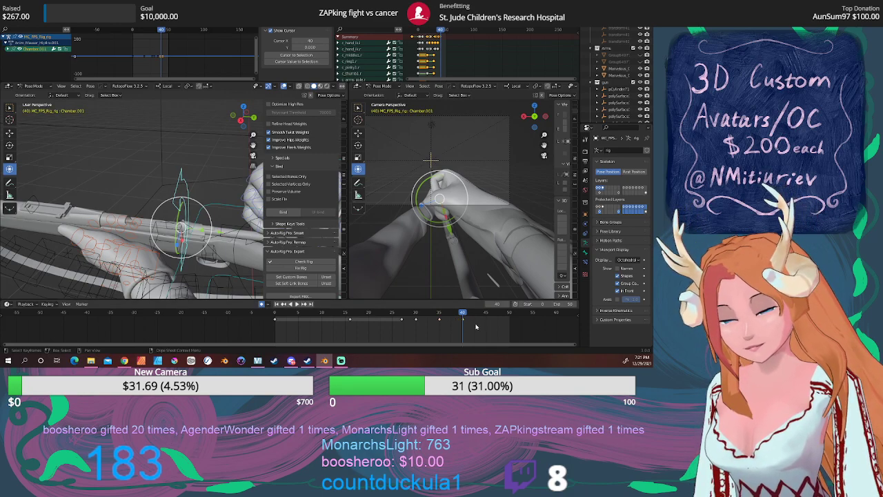
# Step: Frame the selected chamber bone in the view and play back the reload
pyautogui.moveTo(255, 248); pyautogui.dragTo(218, 254, button='middle')
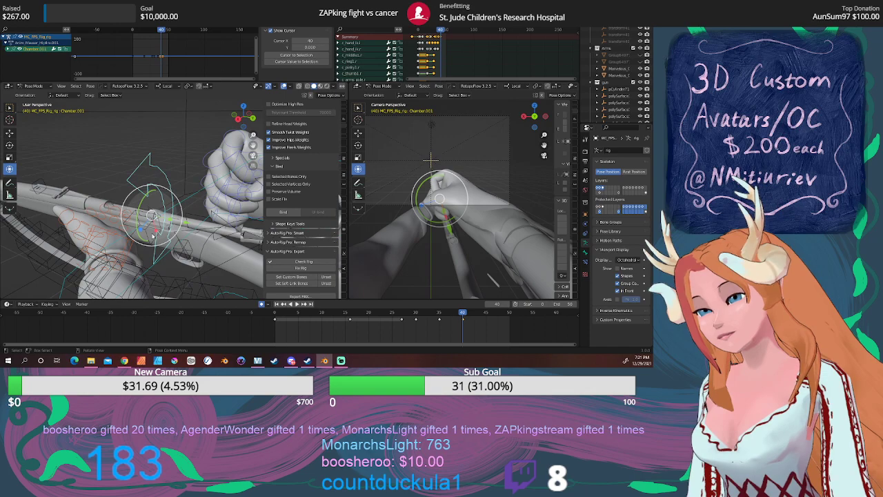
pyautogui.press('KP_Decimal')
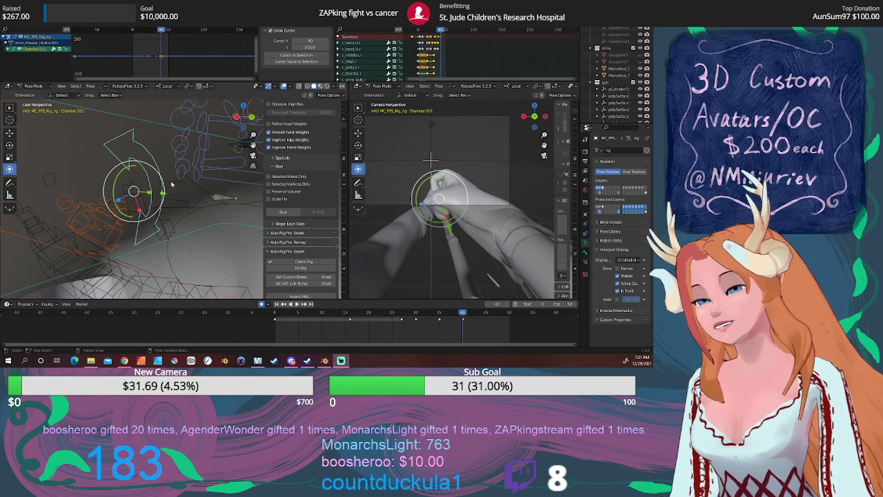
pyautogui.moveTo(172, 184)
pyautogui.mouseDown(button='middle')
pyautogui.moveTo(175, 219)
pyautogui.moveTo(240, 250)
pyautogui.mouseUp(button='middle')
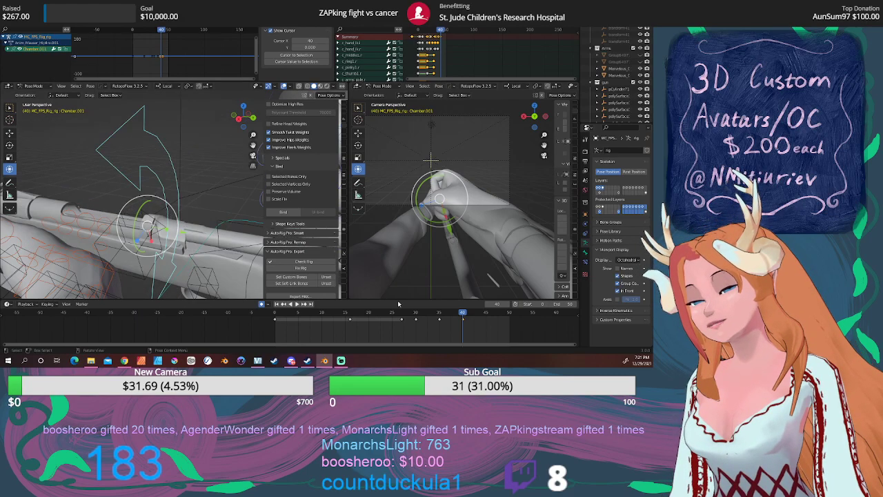
pyautogui.press('space')
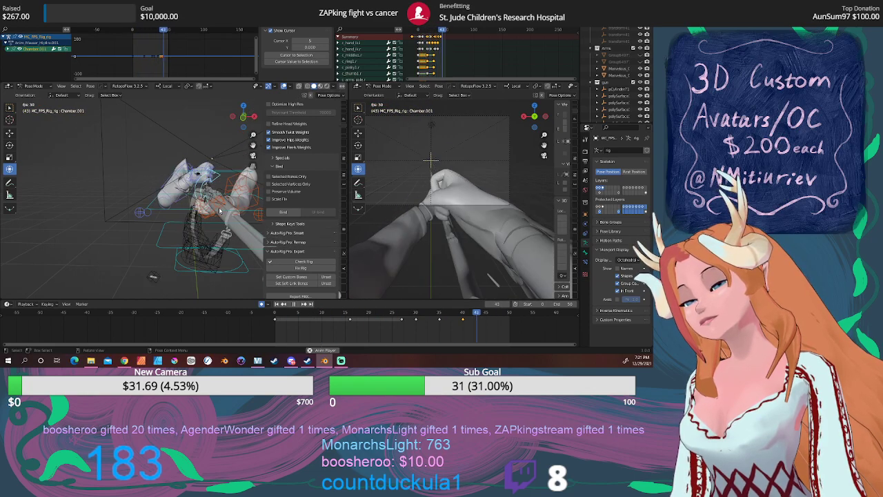
# Step: Replay the reload and select the BulletClipShell bone
pyautogui.click(311, 304)
pyautogui.press('space')
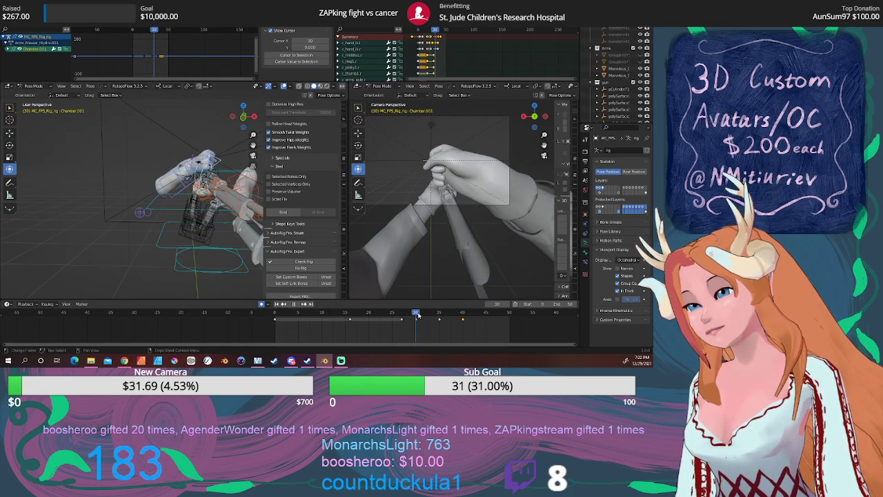
pyautogui.press('space')
pyautogui.click(154, 281)
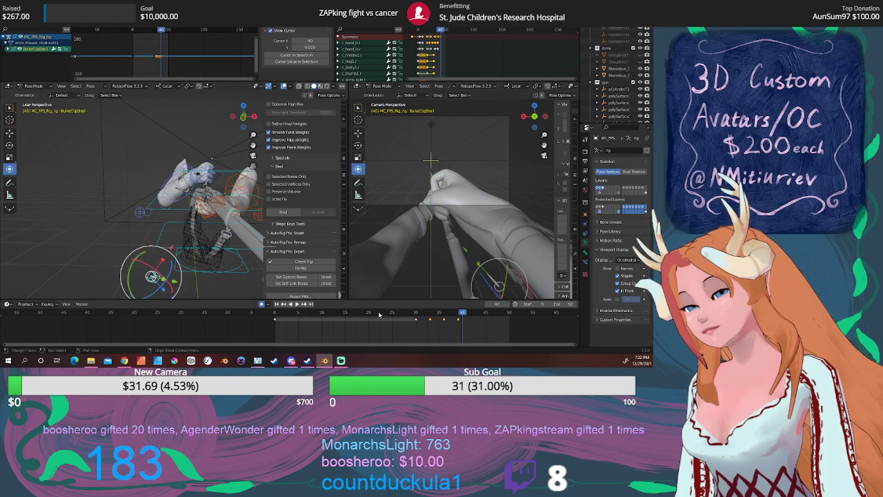
pyautogui.press('space')
pyautogui.press('space')
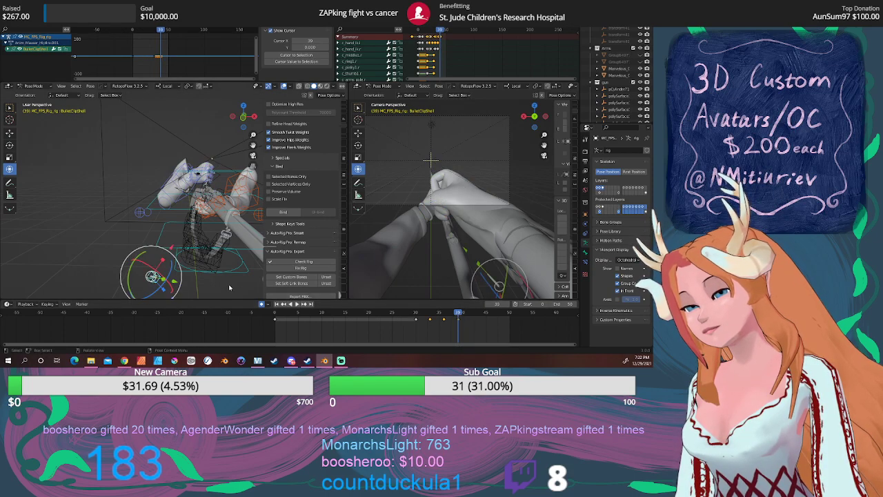
pyautogui.moveTo(219, 238); pyautogui.dragTo(204, 225, button='middle')
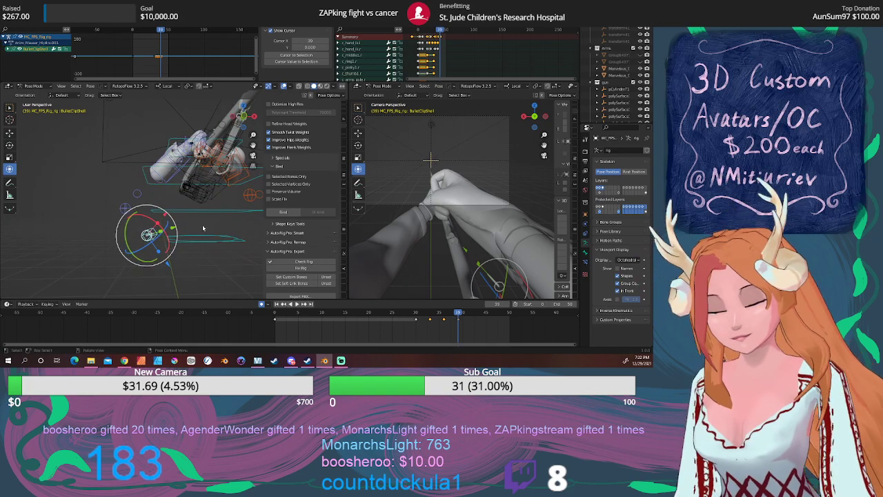
# Step: Rotate the BulletClipShell and move it downward, keying the new pose
pyautogui.press('r')
pyautogui.click(184, 186)
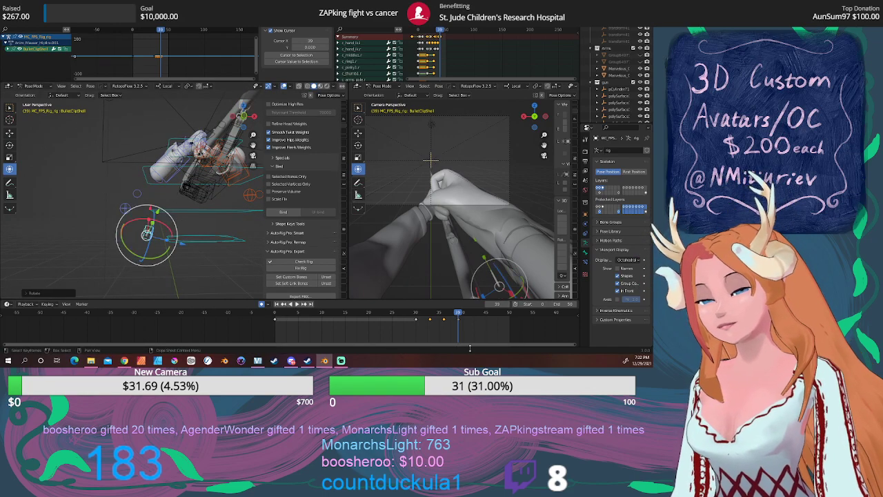
pyautogui.press('space')
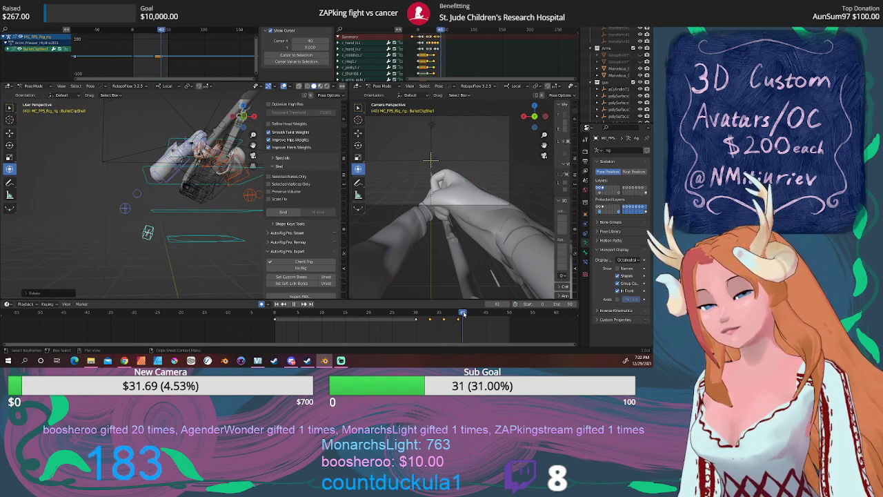
pyautogui.press('space')
pyautogui.press('g')
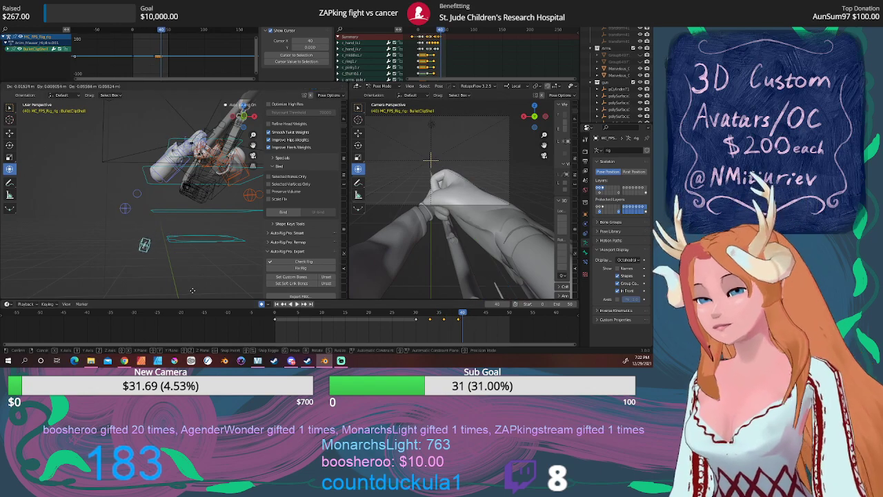
pyautogui.click(190, 95)
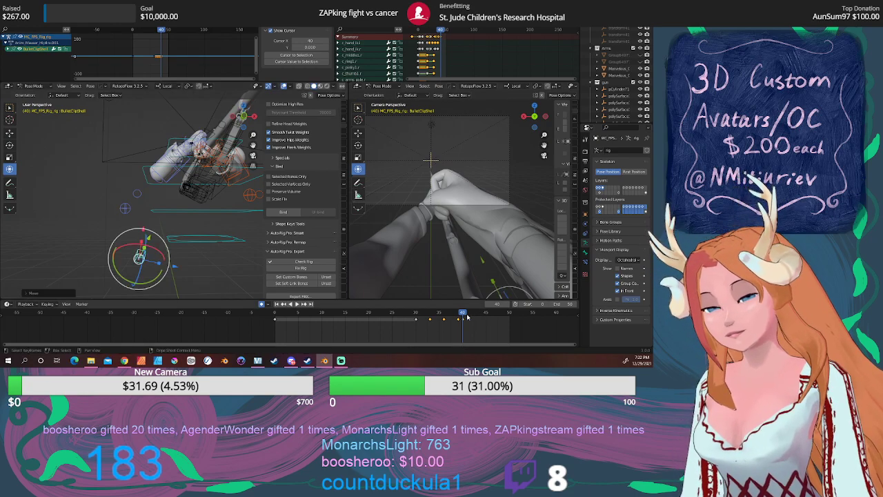
# Step: Play back from frame 39 and step to frame 44 to review the shell's motion
pyautogui.moveTo(462, 316); pyautogui.dragTo(458, 314)
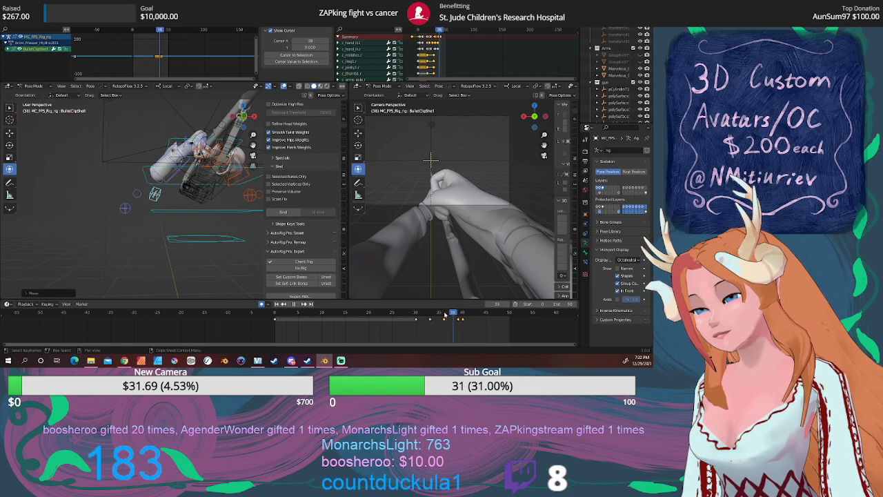
pyautogui.click(297, 304)
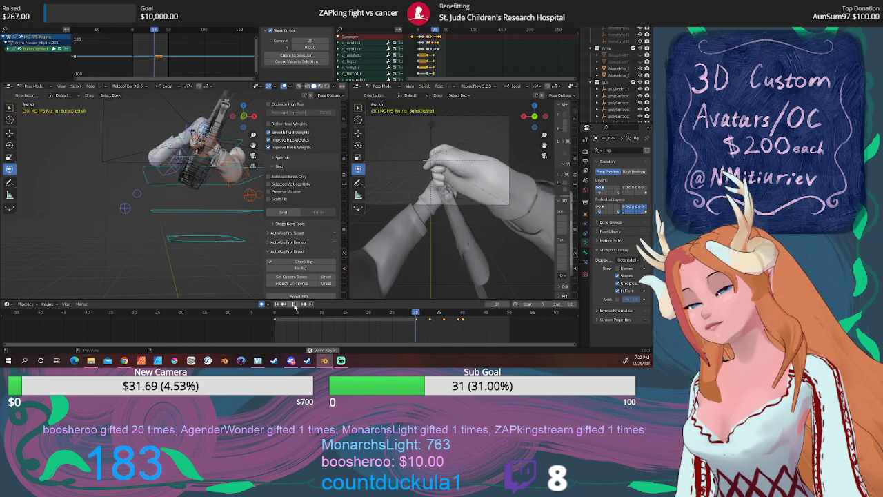
pyautogui.press('space')
pyautogui.click(414, 317)
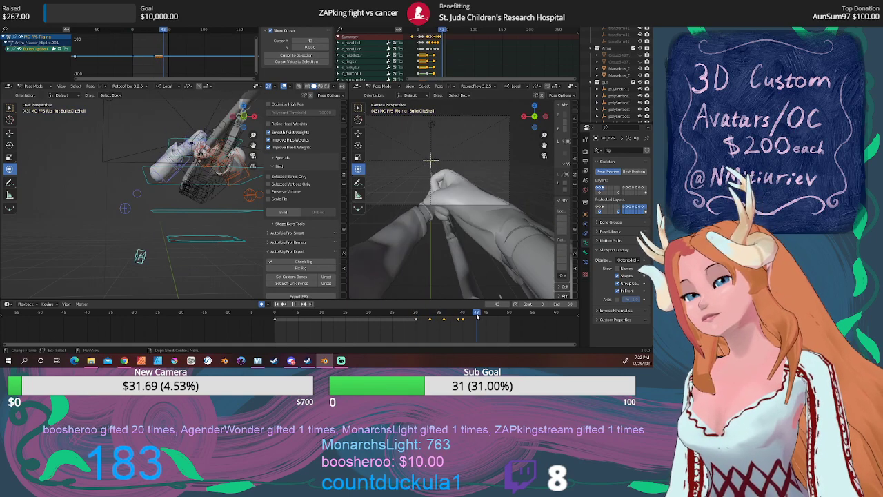
pyautogui.moveTo(455, 314)
pyautogui.mouseDown()
pyautogui.moveTo(484, 315)
pyautogui.moveTo(441, 318)
pyautogui.mouseUp()
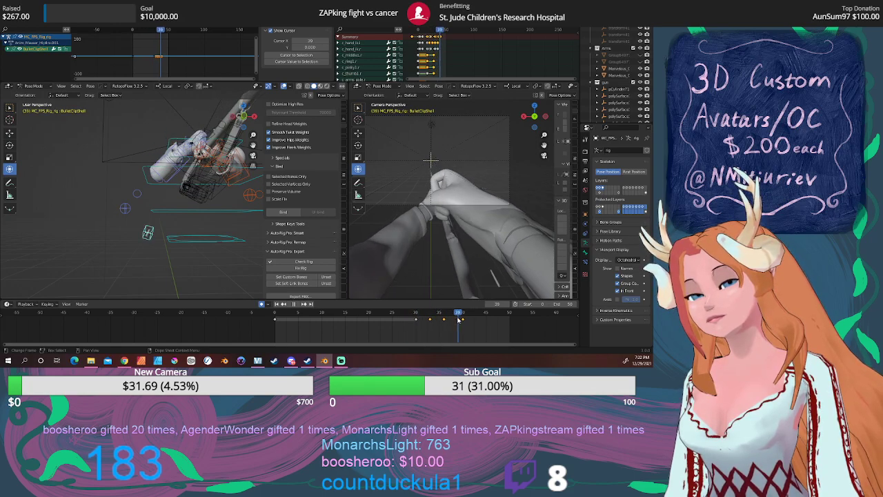
pyautogui.moveTo(138, 234)
pyautogui.mouseDown(button='middle')
pyautogui.moveTo(182, 216)
pyautogui.moveTo(175, 247)
pyautogui.mouseUp(button='middle')
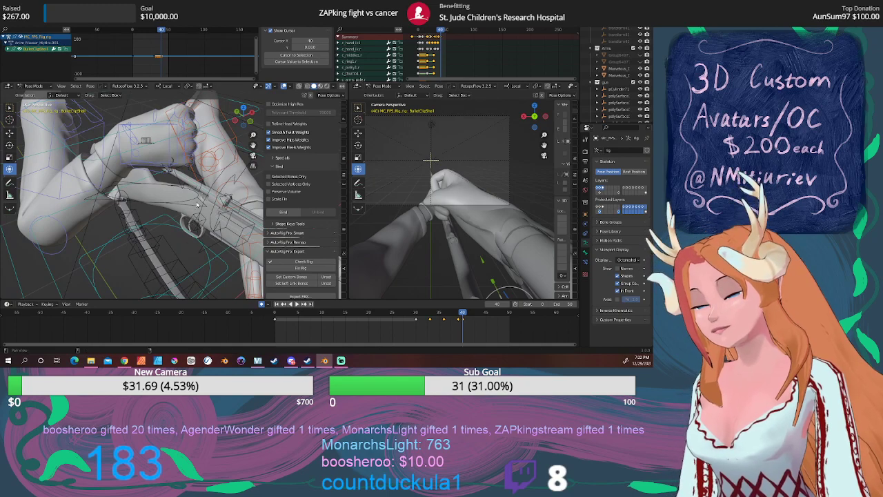
# Step: Make ChamberBase the active bone and shift its keyframes later in the timeline
pyautogui.moveTo(197, 205); pyautogui.dragTo(125, 204, button='middle')
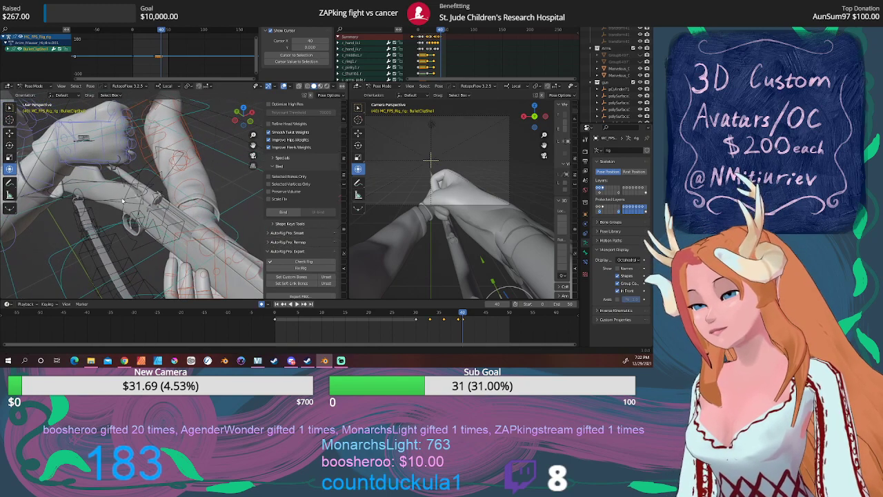
pyautogui.click(167, 190)
pyautogui.click(174, 210)
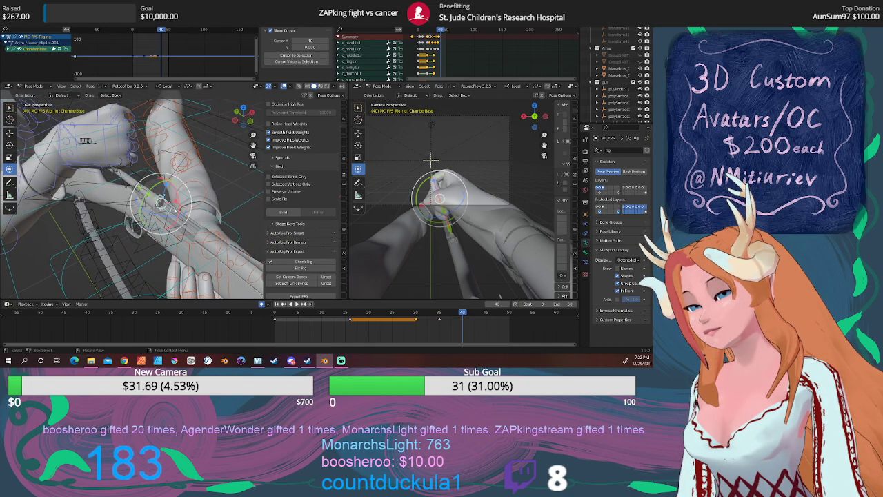
pyautogui.moveTo(175, 210); pyautogui.dragTo(157, 201, button='middle')
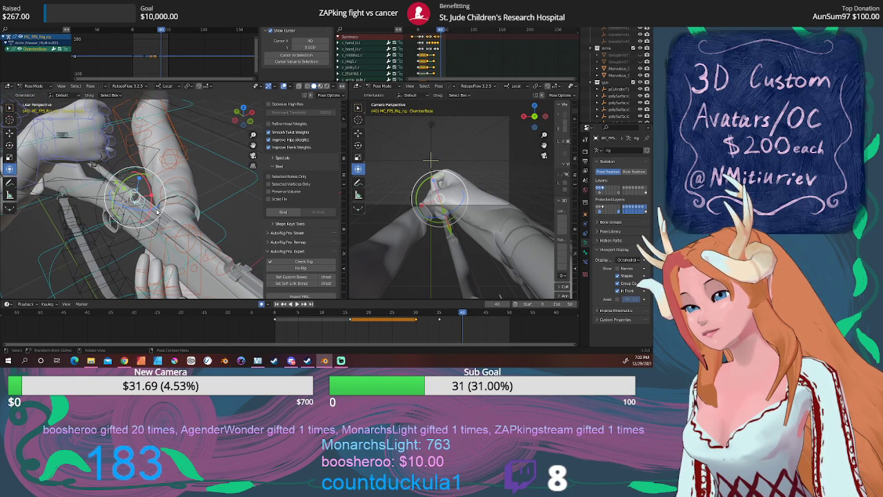
pyautogui.moveTo(138, 208); pyautogui.dragTo(369, 296, button='middle')
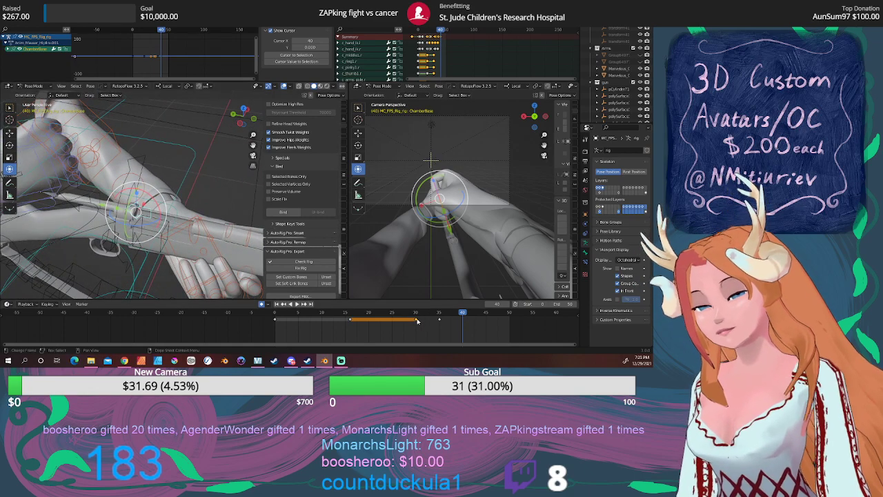
pyautogui.moveTo(417, 320); pyautogui.dragTo(463, 327)
# Step: Select the hand control and retime its keyframes, checking frames 38 and 40
pyautogui.moveTo(228, 234); pyautogui.dragTo(165, 221, button='middle')
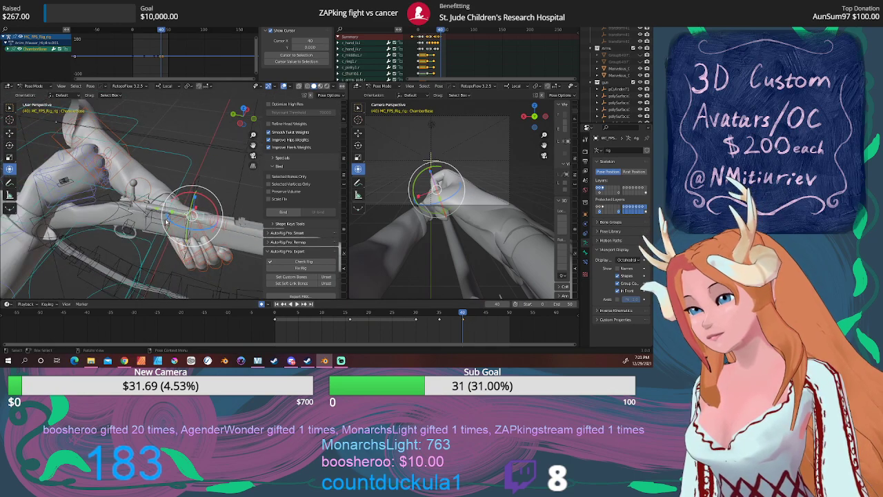
pyautogui.click(94, 196)
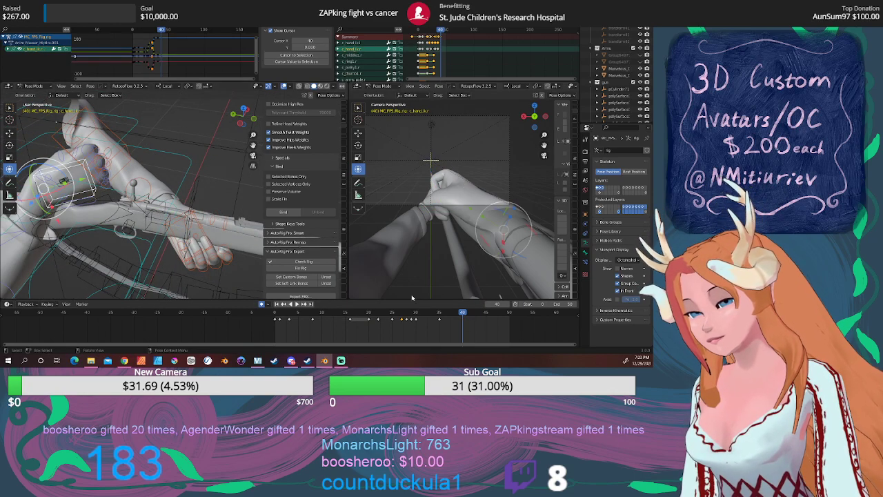
pyautogui.moveTo(431, 314)
pyautogui.mouseDown()
pyautogui.moveTo(406, 313)
pyautogui.moveTo(459, 313)
pyautogui.moveTo(397, 311)
pyautogui.moveTo(464, 313)
pyautogui.moveTo(401, 312)
pyautogui.moveTo(464, 324)
pyautogui.mouseUp()
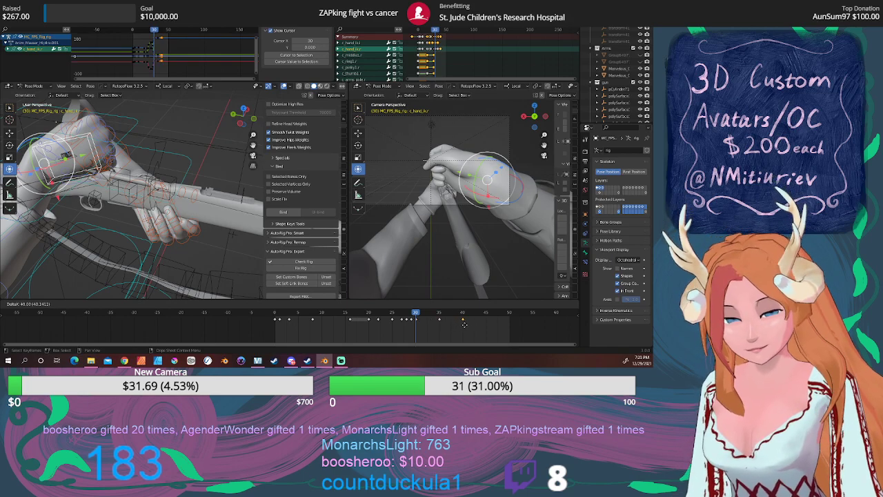
pyautogui.click(463, 324)
pyautogui.click(453, 311)
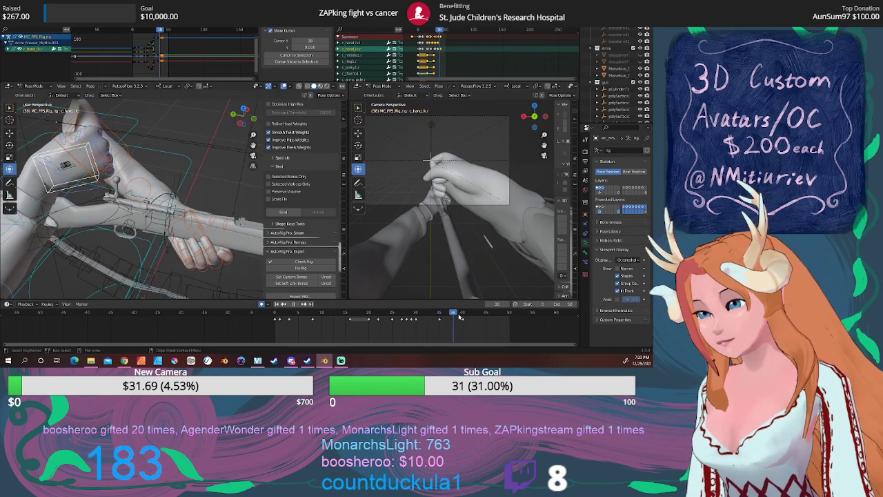
pyautogui.moveTo(460, 317); pyautogui.dragTo(463, 321)
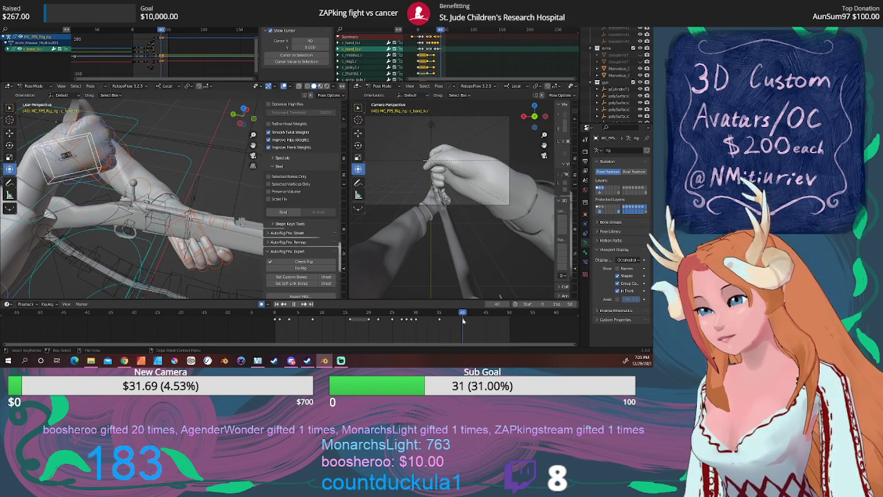
# Step: Move the hand control in the right side view at frame 40, then preview from frame 7
pyautogui.press('KP_3')
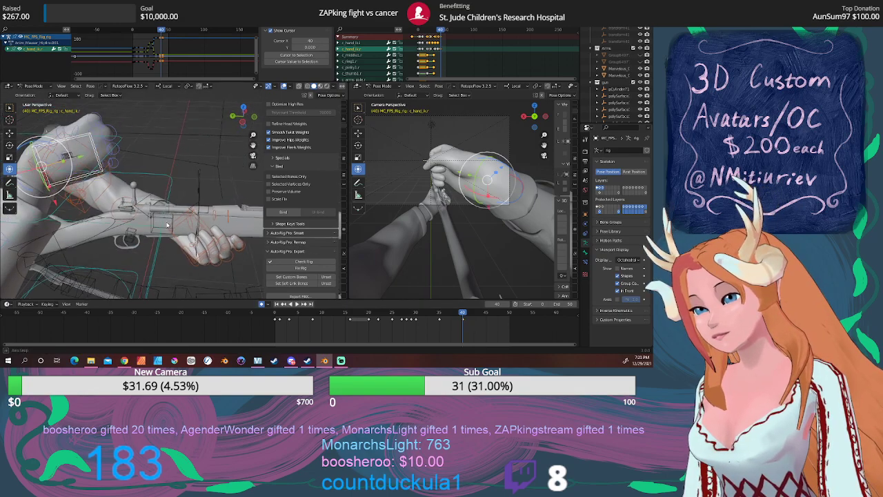
pyautogui.keyDown('shift'); pyautogui.moveTo(207, 221); pyautogui.dragTo(114, 221, button='middle'); pyautogui.keyUp('shift')
pyautogui.press('g')
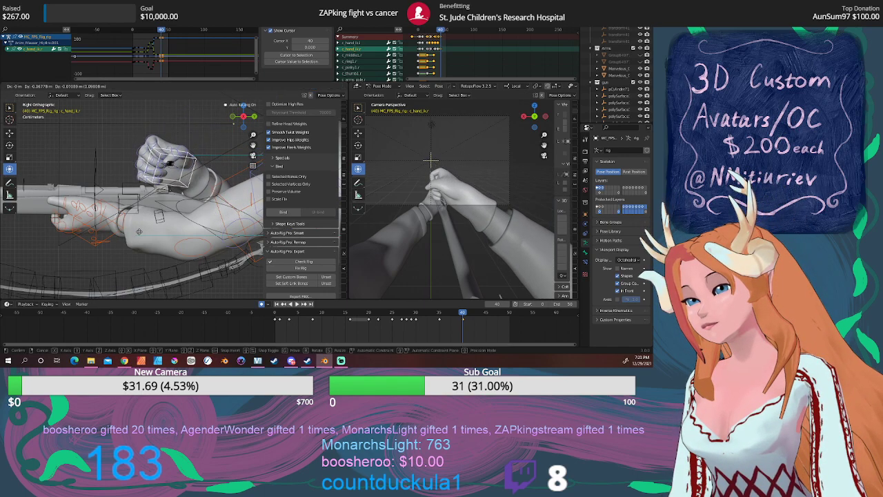
pyautogui.click(139, 233)
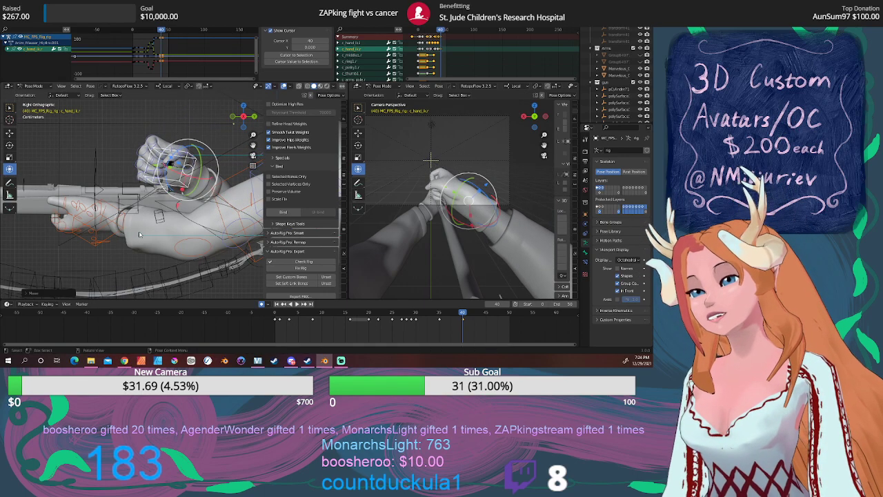
pyautogui.moveTo(438, 315); pyautogui.dragTo(323, 319)
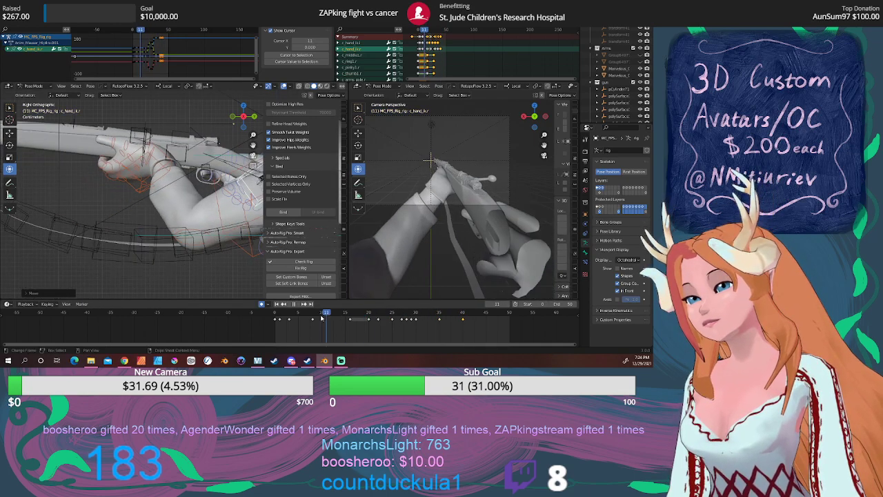
pyautogui.click(298, 307)
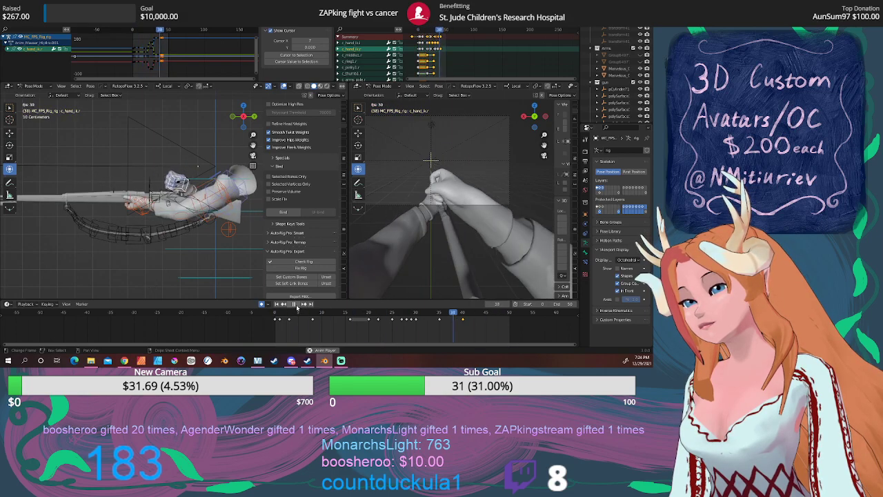
# Step: Review frames 26–39, then make the hand IK bone active to show its Noise-modified curves
pyautogui.click(297, 306)
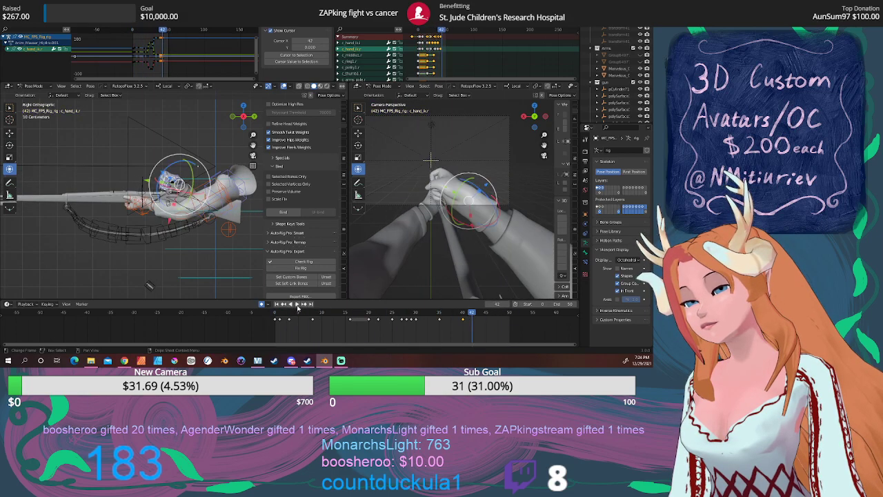
pyautogui.moveTo(419, 319); pyautogui.dragTo(459, 318)
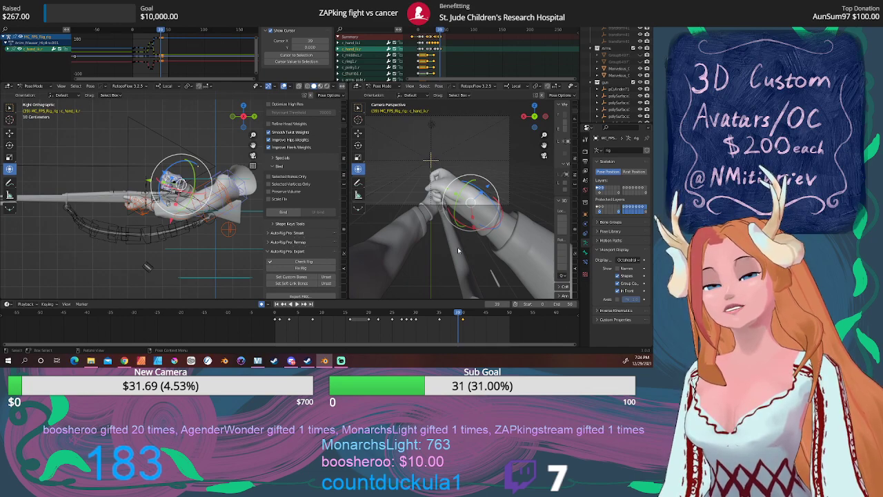
pyautogui.moveTo(428, 310)
pyautogui.mouseDown()
pyautogui.moveTo(398, 312)
pyautogui.moveTo(493, 316)
pyautogui.moveTo(420, 311)
pyautogui.moveTo(438, 311)
pyautogui.mouseUp()
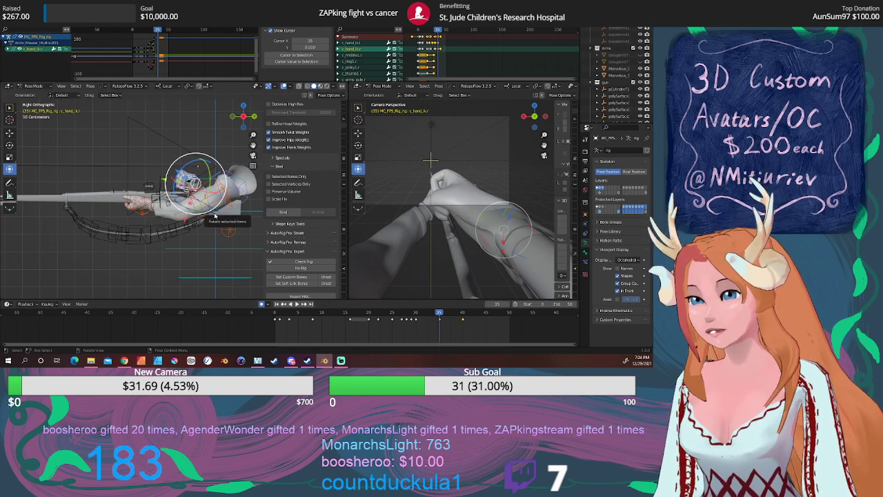
pyautogui.scroll(2, 182, 203)
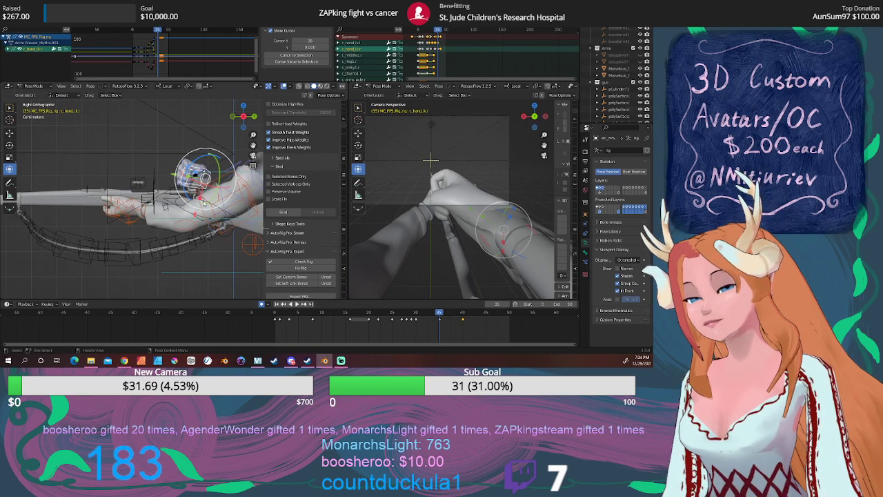
pyautogui.moveTo(146, 181)
pyautogui.mouseDown(button='middle')
pyautogui.moveTo(108, 186)
pyautogui.moveTo(149, 201)
pyautogui.moveTo(122, 186)
pyautogui.mouseUp(button='middle')
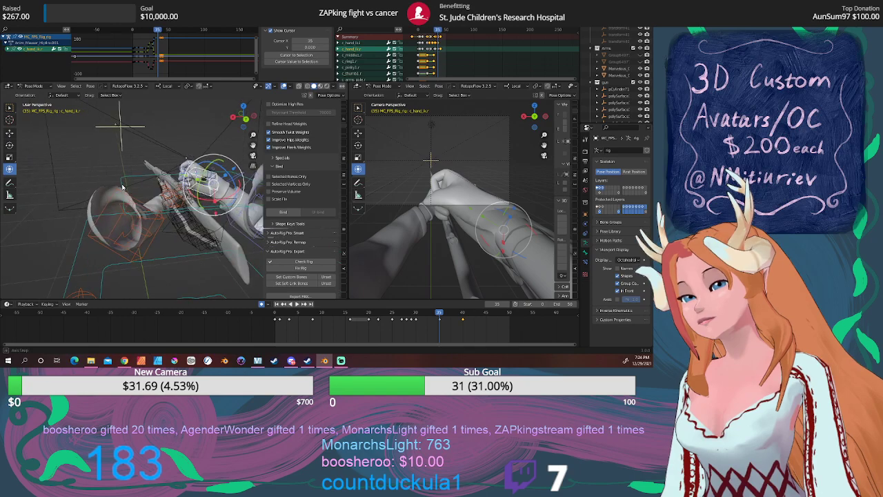
pyautogui.click(169, 192)
pyautogui.moveTo(188, 225); pyautogui.dragTo(216, 226, button='middle')
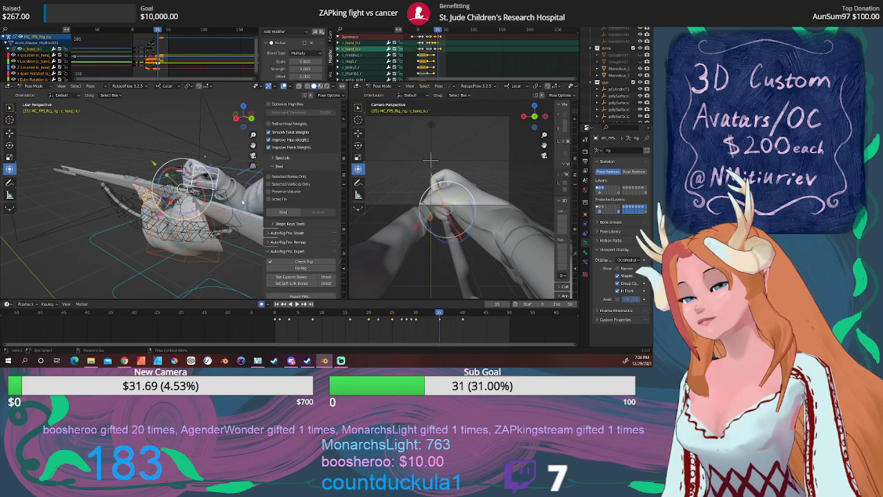
# Step: Move the hand IK bone to a new spot in the right side orthographic view
pyautogui.moveTo(435, 312)
pyautogui.mouseDown()
pyautogui.moveTo(407, 313)
pyautogui.moveTo(439, 313)
pyautogui.mouseUp()
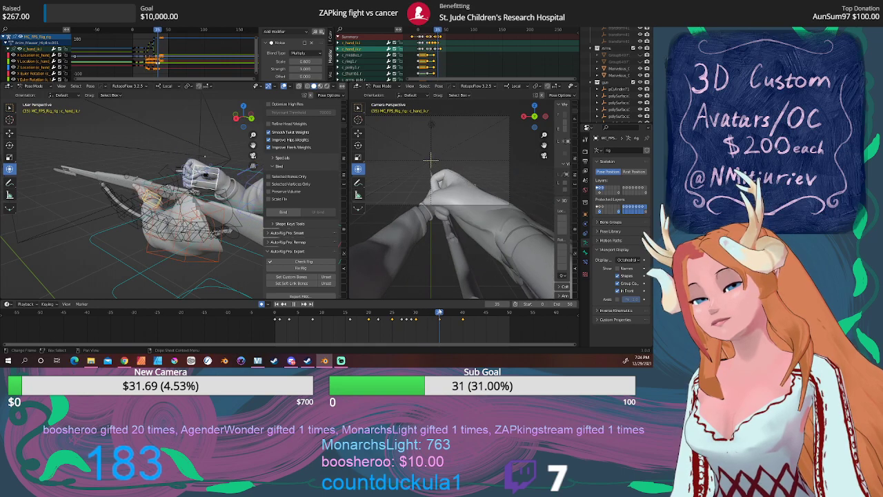
pyautogui.press('KP_3')
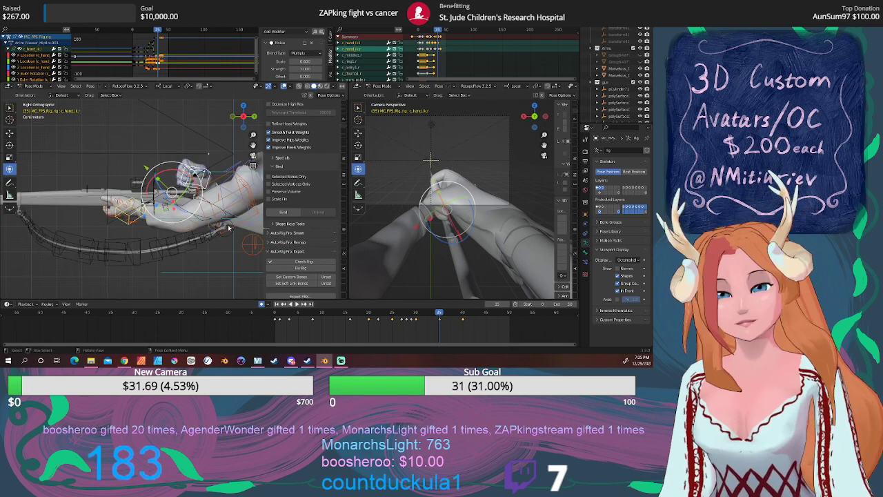
pyautogui.press('g')
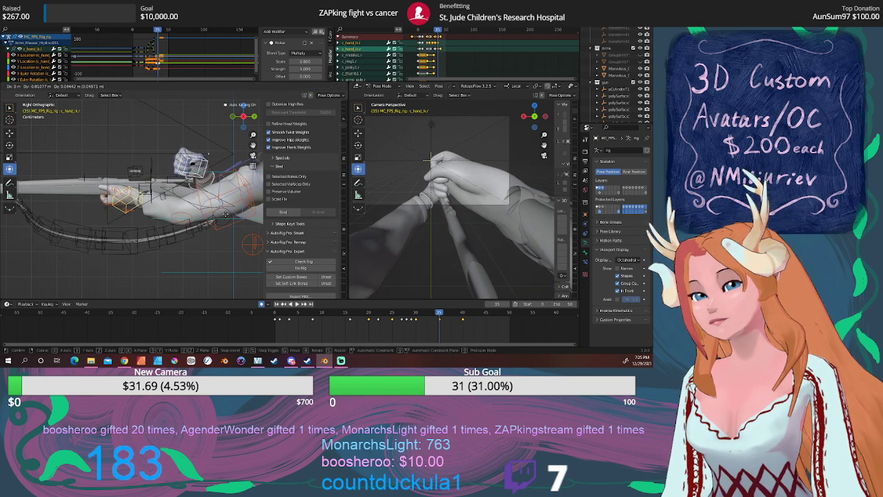
pyautogui.click(225, 214)
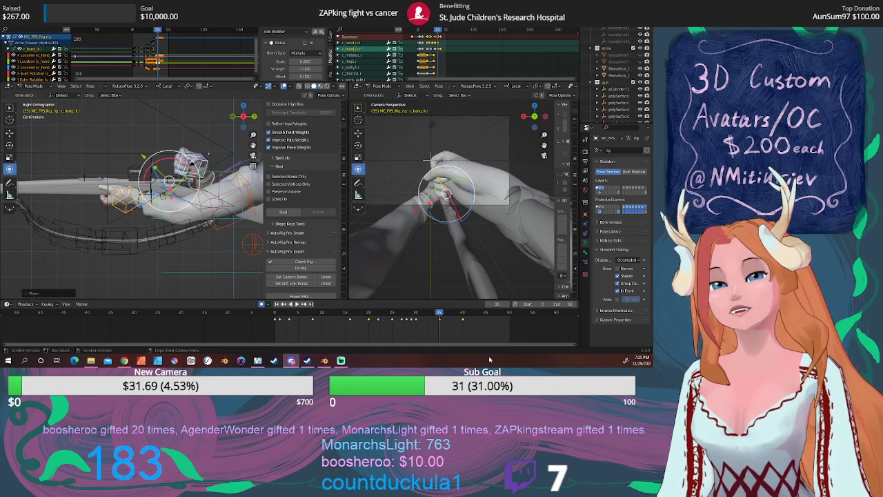
# Step: Back at frame 35, reposition the hand bone again and rotate it in front view
pyautogui.moveTo(439, 316)
pyautogui.mouseDown()
pyautogui.moveTo(470, 315)
pyautogui.moveTo(391, 316)
pyautogui.moveTo(448, 313)
pyautogui.moveTo(382, 304)
pyautogui.moveTo(439, 306)
pyautogui.mouseUp()
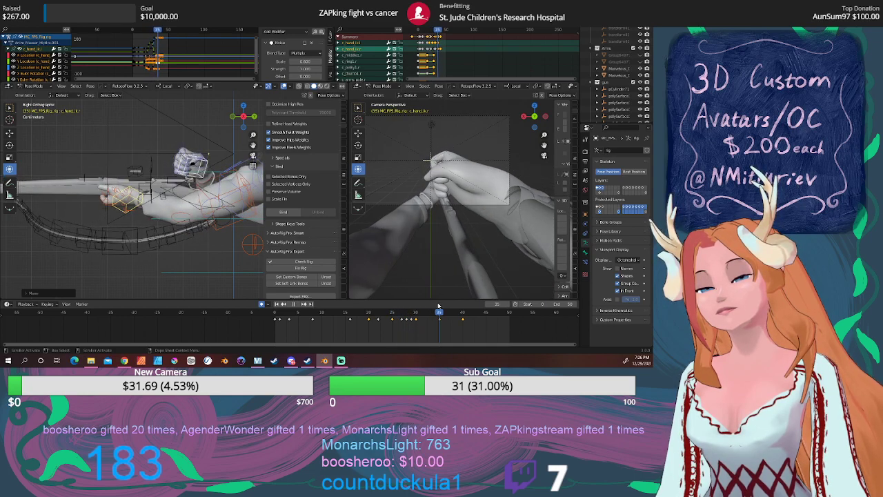
pyautogui.click(196, 228)
pyautogui.press('g')
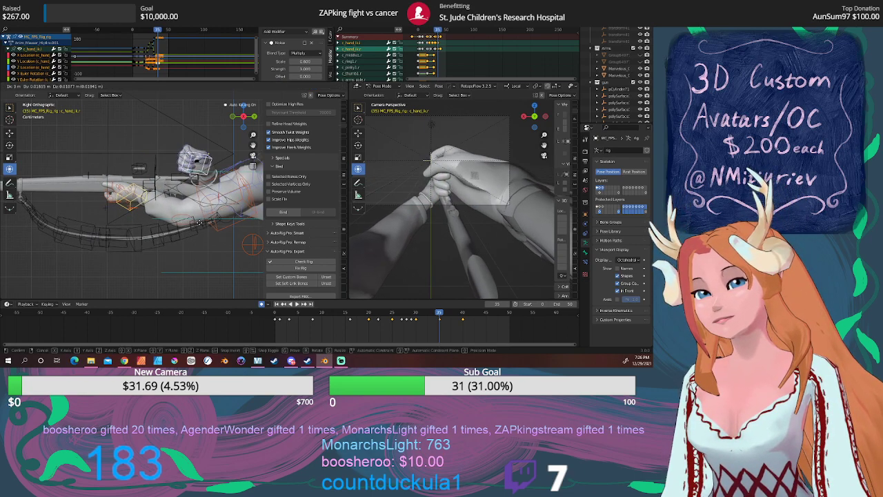
pyautogui.click(199, 222)
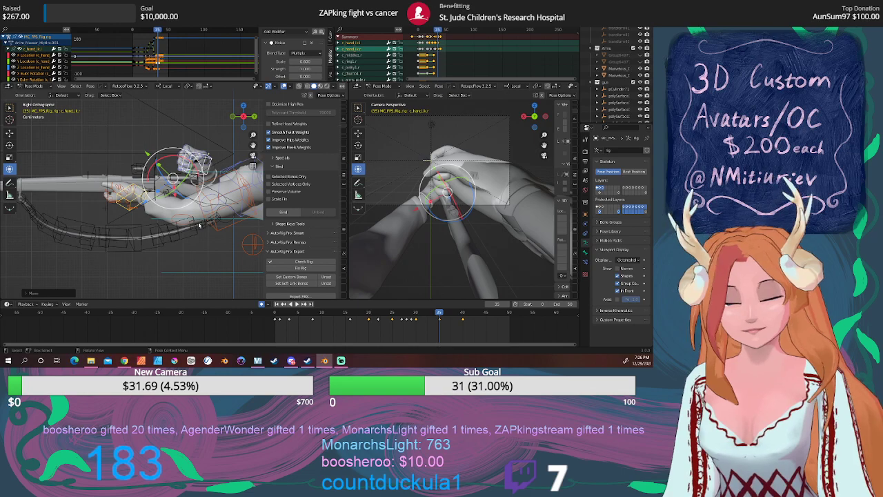
pyautogui.press('KP_1')
pyautogui.press('r')
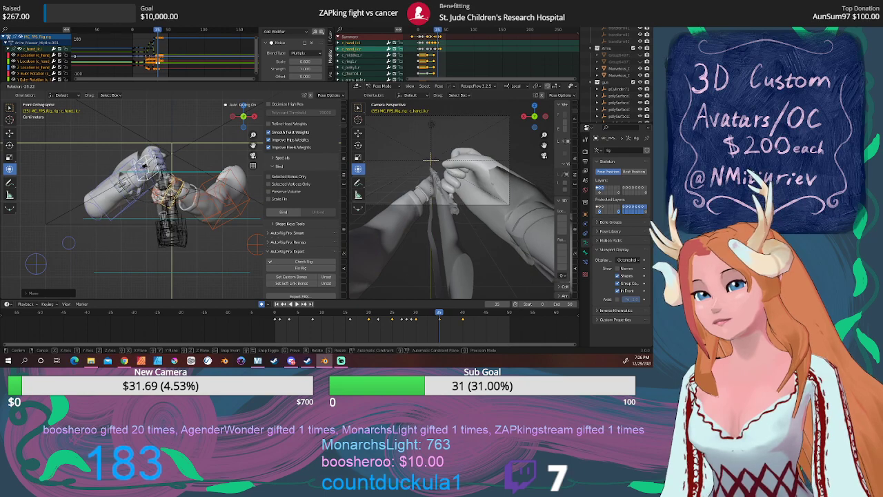
# Step: Confirm the hand's roughly 29° rotation and review the pose at frame 41
pyautogui.click(431, 160)
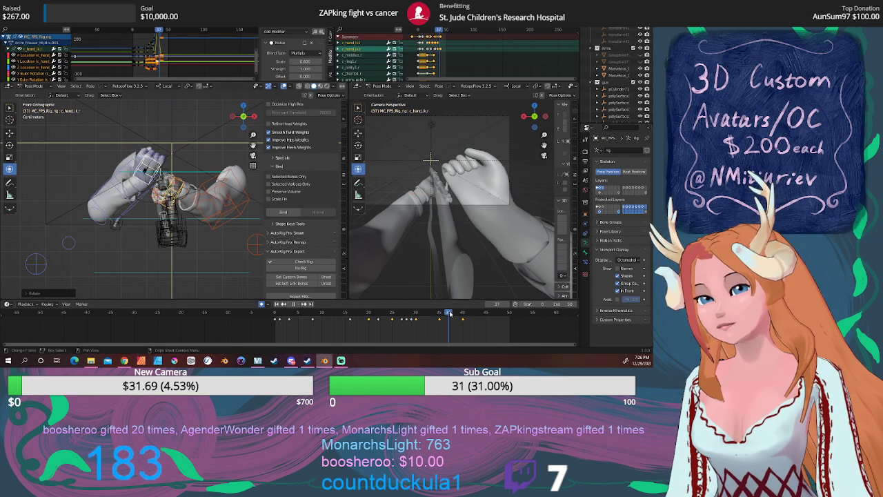
pyautogui.moveTo(439, 313)
pyautogui.mouseDown()
pyautogui.moveTo(468, 315)
pyautogui.moveTo(295, 312)
pyautogui.moveTo(437, 313)
pyautogui.moveTo(426, 314)
pyautogui.mouseUp()
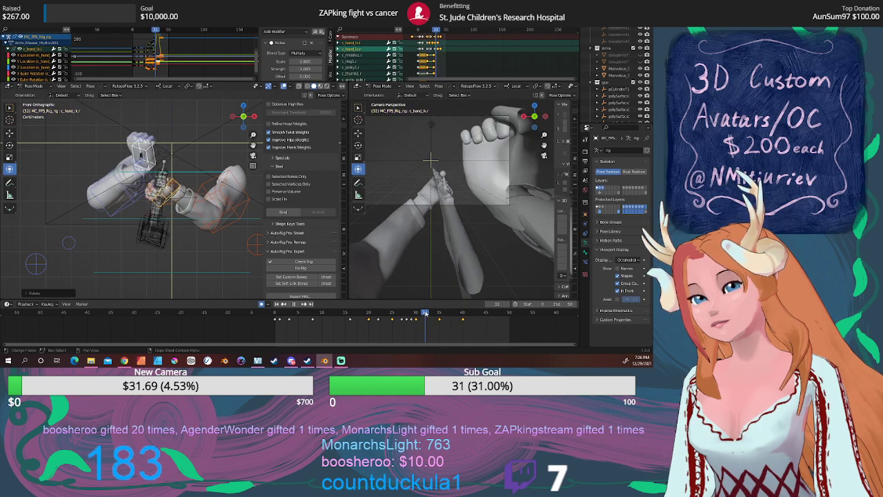
pyautogui.moveTo(207, 228)
pyautogui.mouseDown(button='middle')
pyautogui.moveTo(299, 257)
pyautogui.moveTo(244, 214)
pyautogui.mouseUp(button='middle')
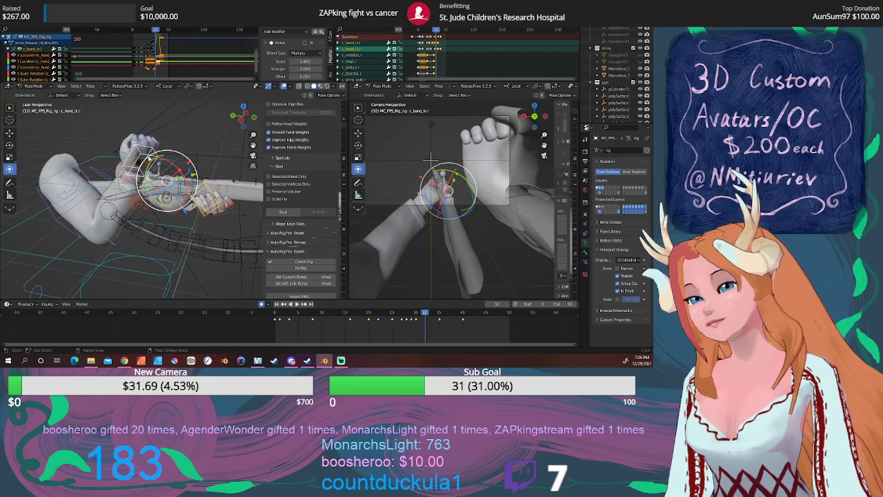
# Step: Select the hand control, scrub frames 35 to 30, and show its transform values at frame 32
pyautogui.click(148, 158)
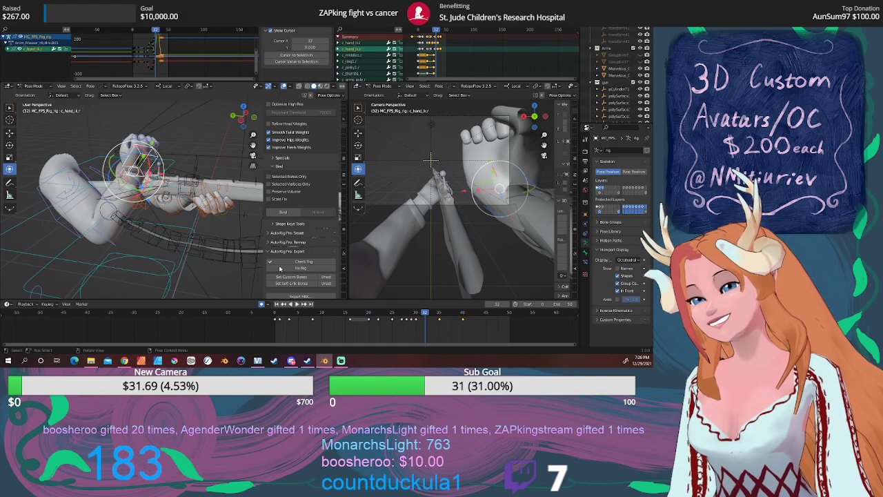
pyautogui.click(439, 314)
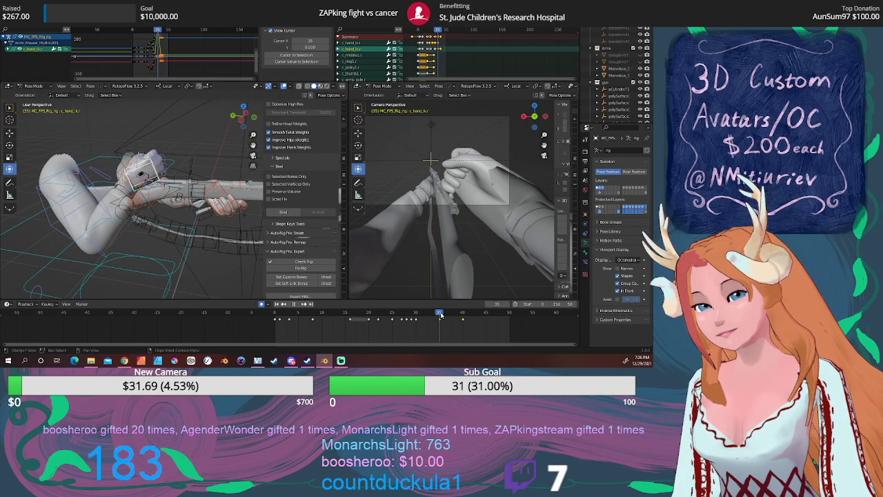
pyautogui.moveTo(441, 314)
pyautogui.mouseDown()
pyautogui.moveTo(393, 314)
pyautogui.moveTo(439, 314)
pyautogui.mouseUp()
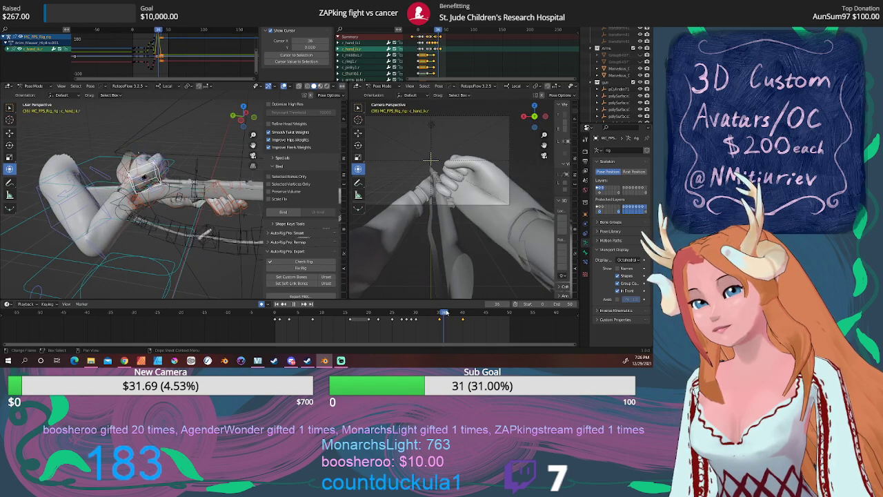
pyautogui.moveTo(439, 314); pyautogui.dragTo(417, 314)
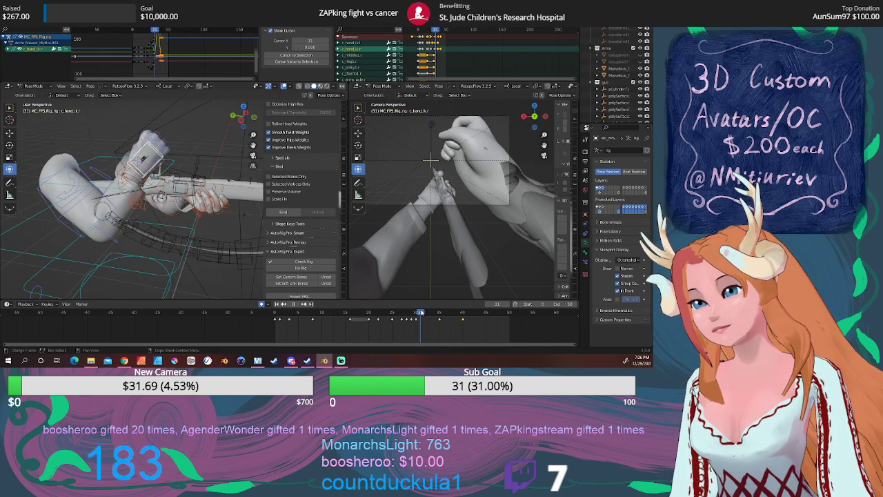
pyautogui.press('Right')
pyautogui.press('Right')
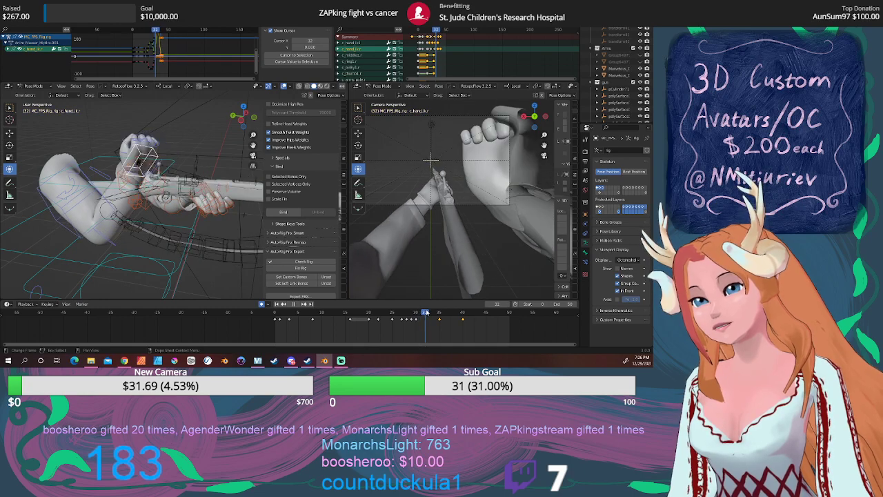
pyautogui.click(346, 107)
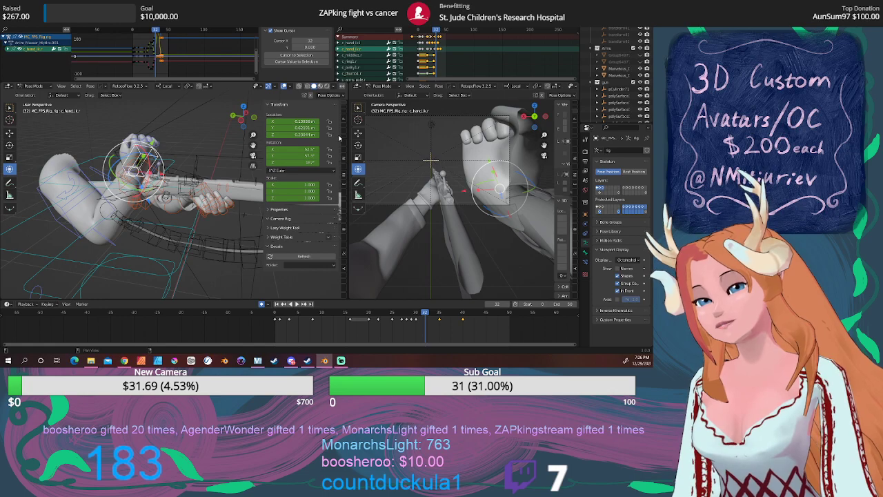
pyautogui.click(344, 121)
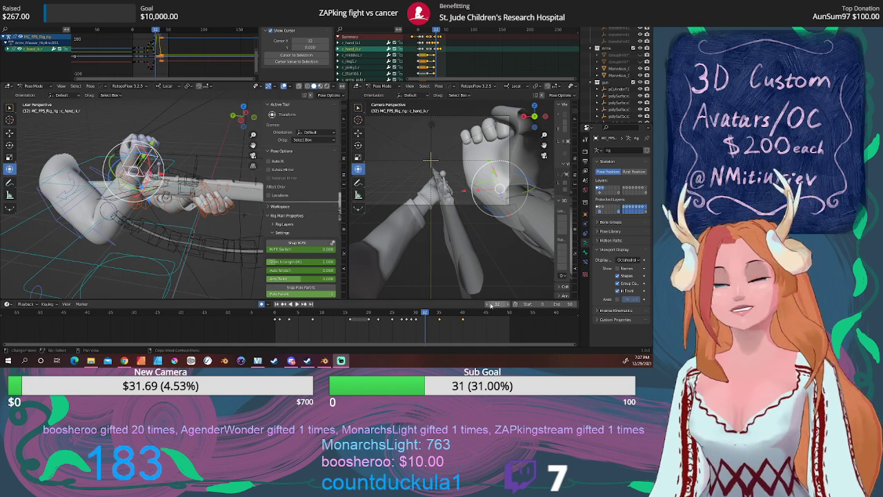
pyautogui.moveTo(431, 315)
pyautogui.mouseDown()
pyautogui.moveTo(440, 315)
pyautogui.moveTo(407, 315)
pyautogui.moveTo(439, 316)
pyautogui.mouseUp()
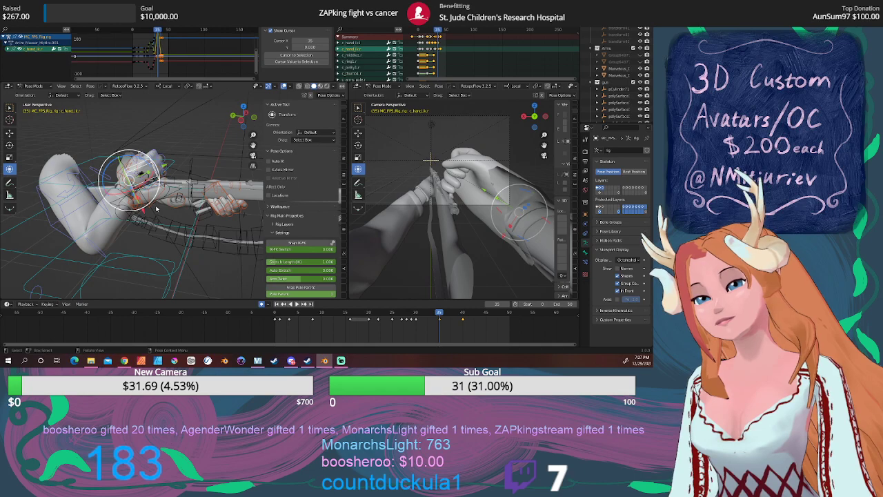
pyautogui.moveTo(156, 208); pyautogui.dragTo(113, 170, button='middle')
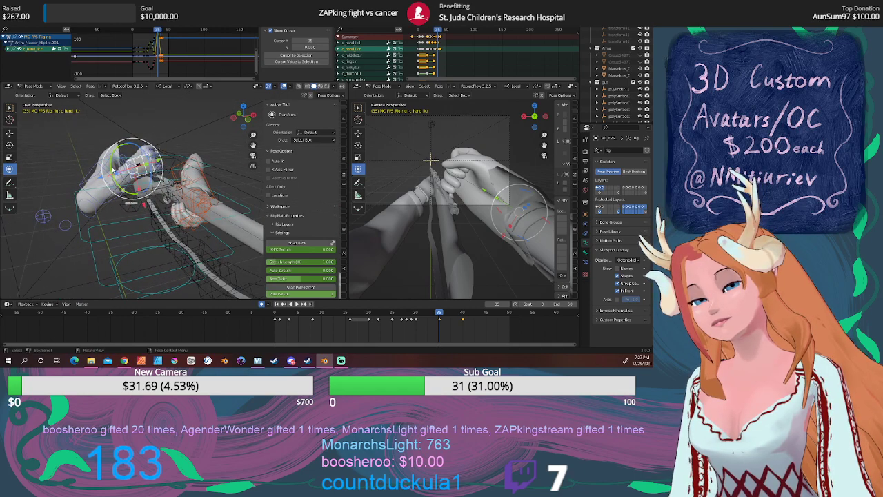
pyautogui.press('r')
pyautogui.press('y')
pyautogui.press('y')
pyautogui.click(321, 262)
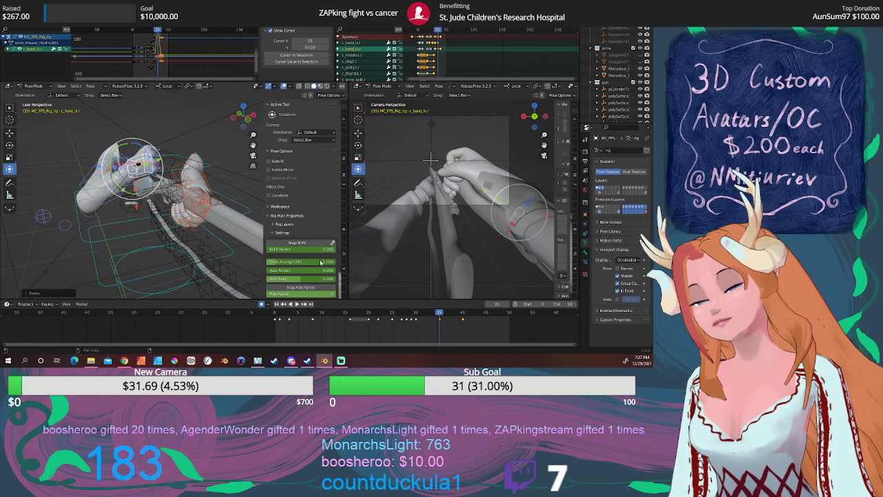
pyautogui.moveTo(431, 312)
pyautogui.mouseDown()
pyautogui.moveTo(412, 314)
pyautogui.moveTo(439, 312)
pyautogui.mouseUp()
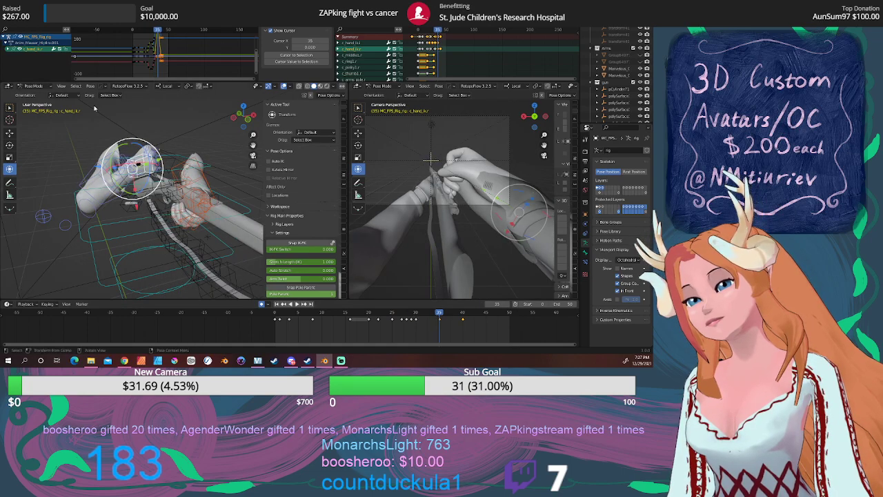
pyautogui.rightClick(31, 34)
pyautogui.click(32, 56)
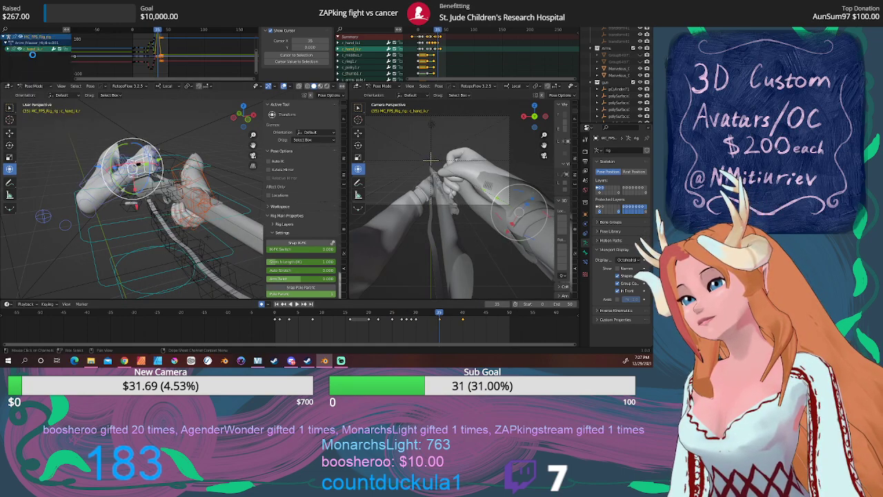
pyautogui.hotkey('ctrl', 's')
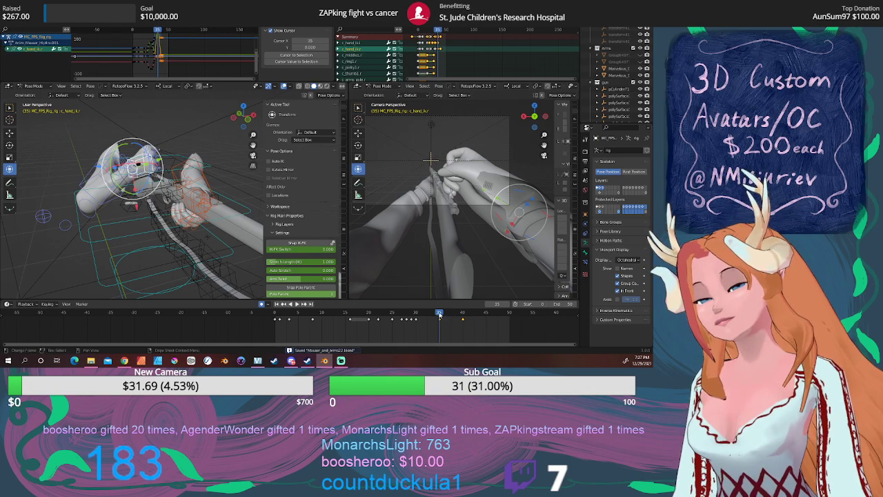
pyautogui.press('space')
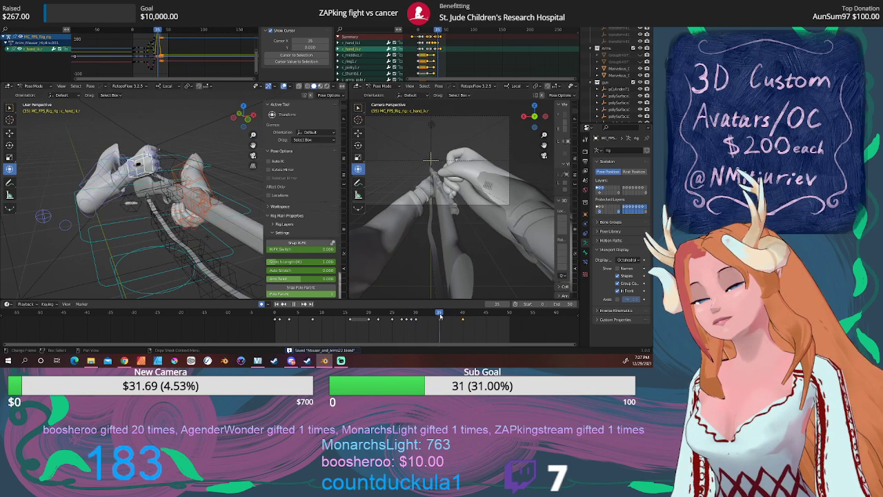
pyautogui.press('space')
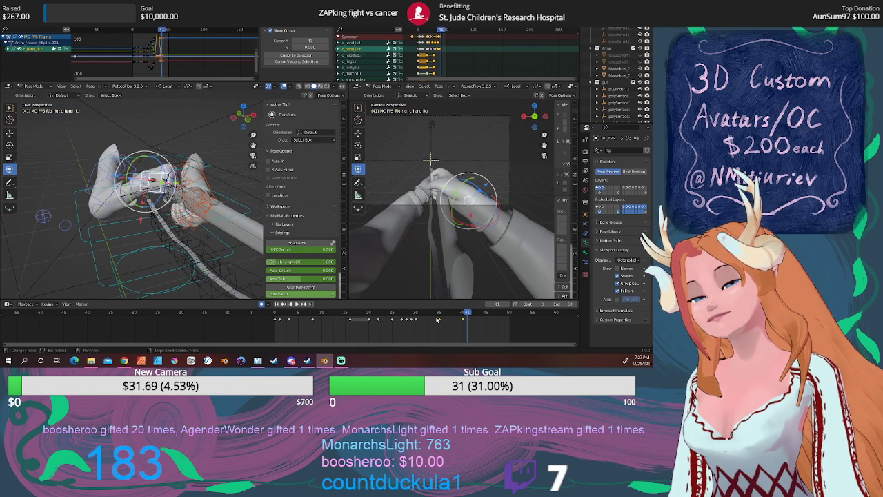
pyautogui.press('a')
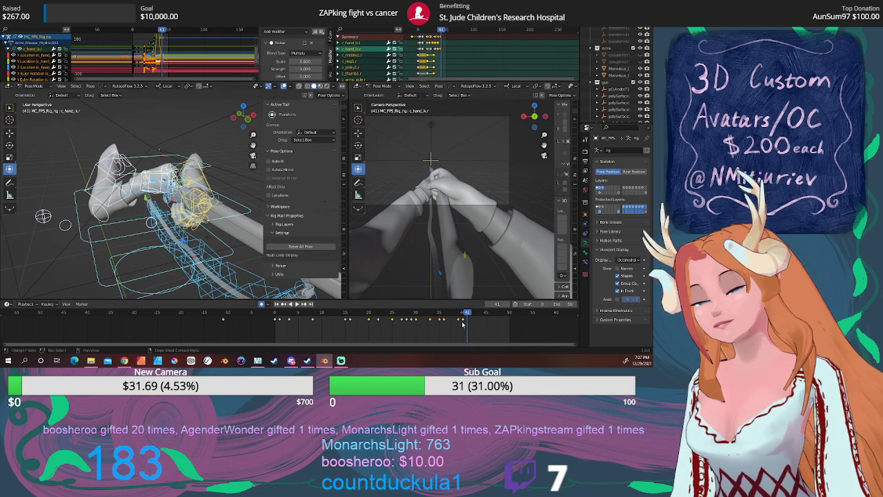
pyautogui.moveTo(463, 324); pyautogui.dragTo(433, 320)
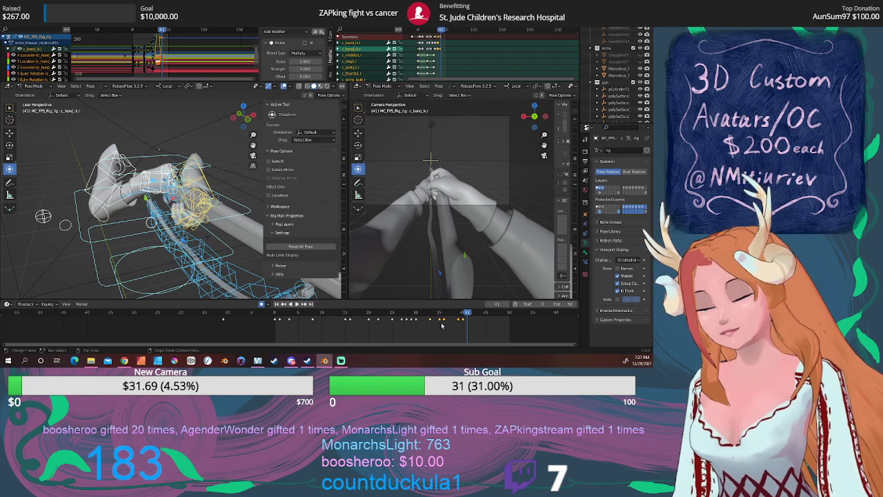
pyautogui.press('x')
pyautogui.click(443, 325)
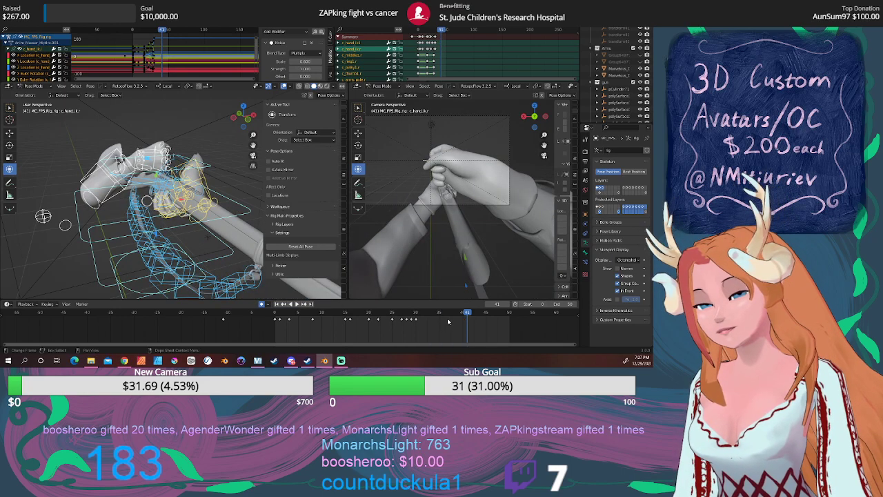
pyautogui.moveTo(450, 314)
pyautogui.mouseDown()
pyautogui.moveTo(392, 315)
pyautogui.moveTo(422, 315)
pyautogui.mouseUp()
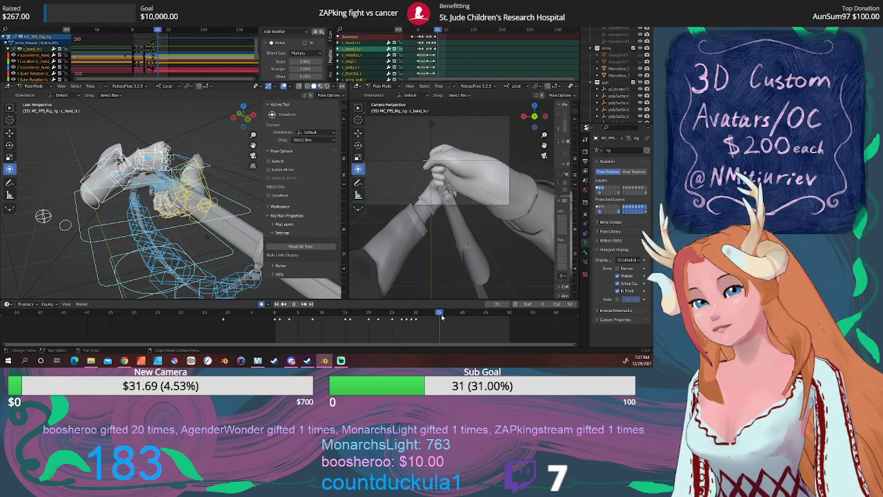
pyautogui.moveTo(431, 320)
pyautogui.mouseDown()
pyautogui.moveTo(398, 319)
pyautogui.moveTo(422, 319)
pyautogui.mouseUp()
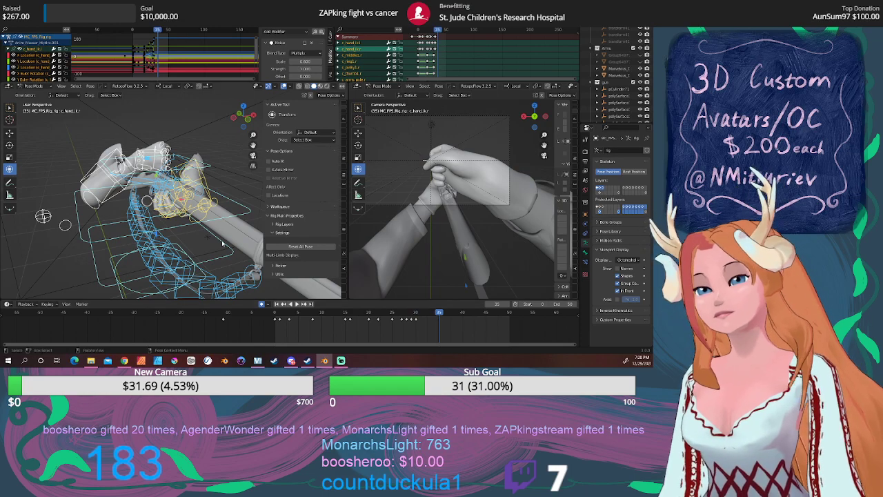
pyautogui.moveTo(193, 179); pyautogui.dragTo(232, 218, button='middle')
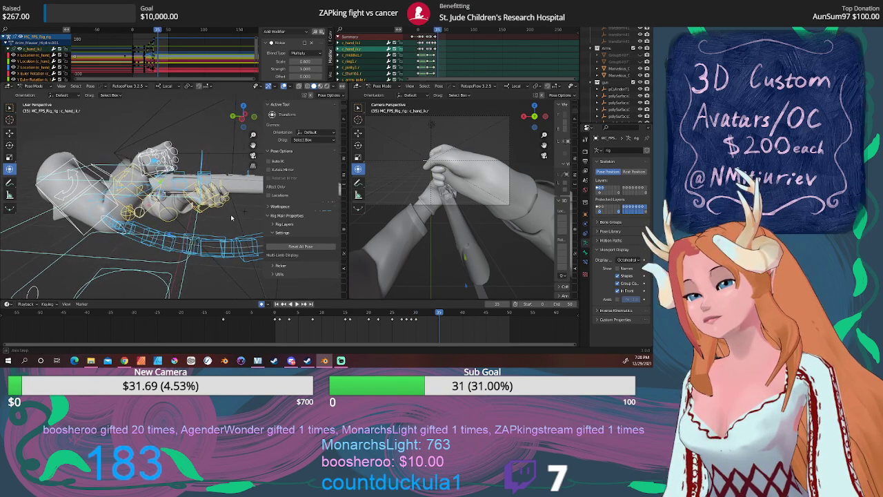
pyautogui.click(203, 214)
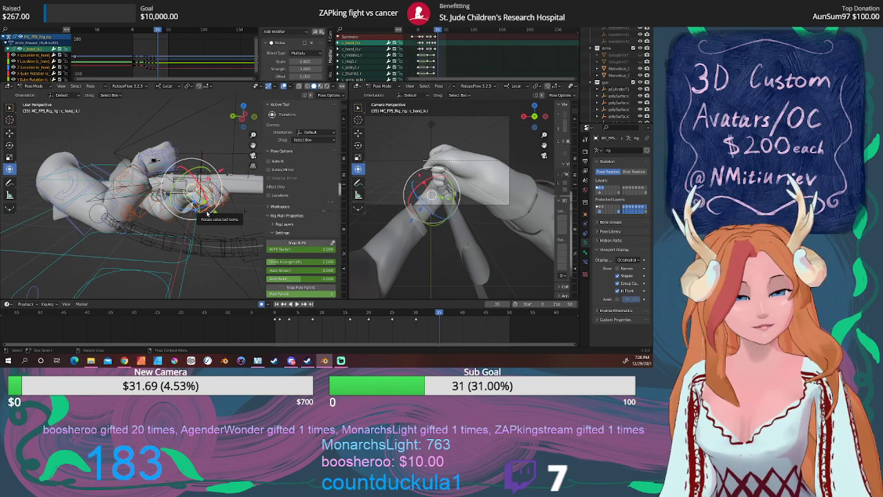
pyautogui.press('KP_3')
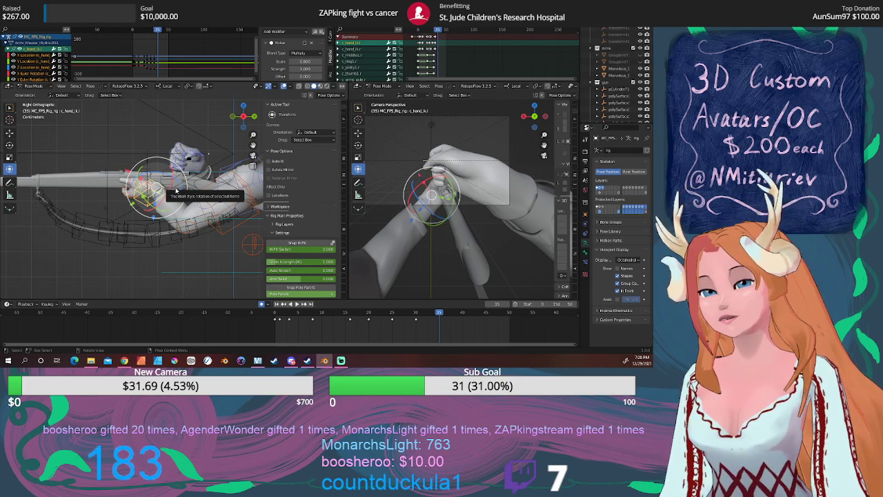
pyautogui.moveTo(176, 190); pyautogui.dragTo(168, 187)
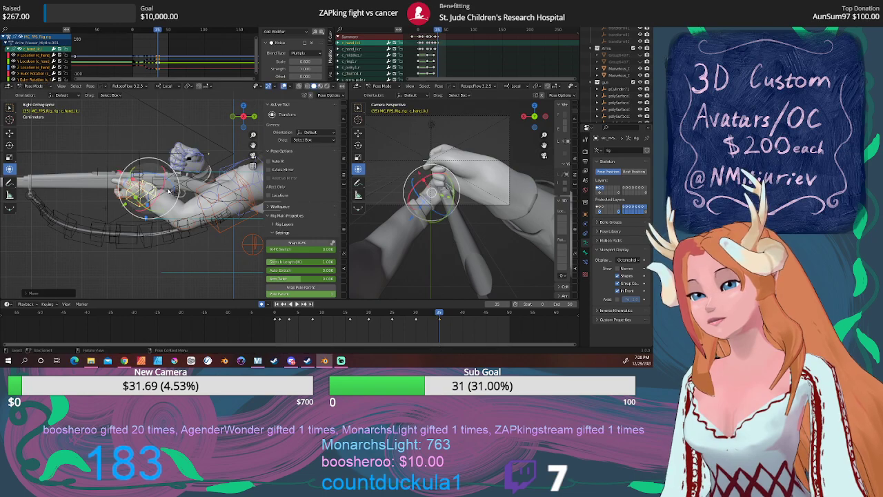
pyautogui.moveTo(168, 188); pyautogui.dragTo(164, 186)
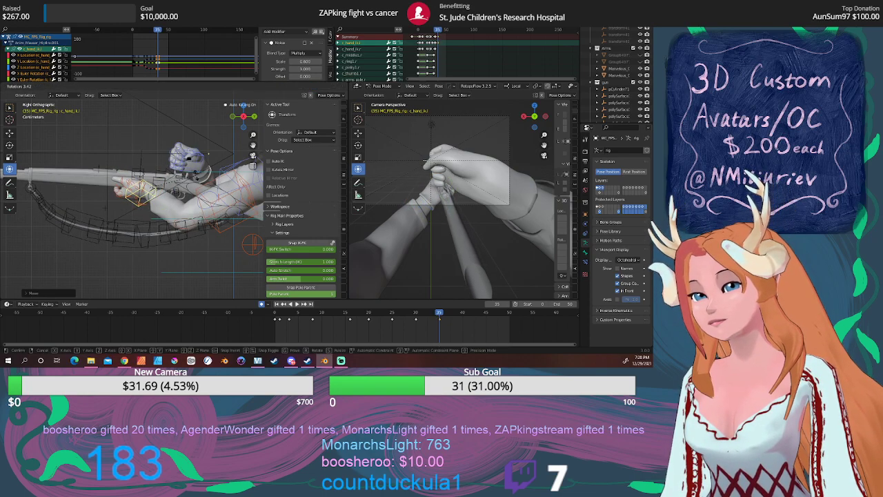
pyautogui.moveTo(165, 187); pyautogui.dragTo(196, 178)
pyautogui.moveTo(197, 178); pyautogui.dragTo(167, 201, button='middle')
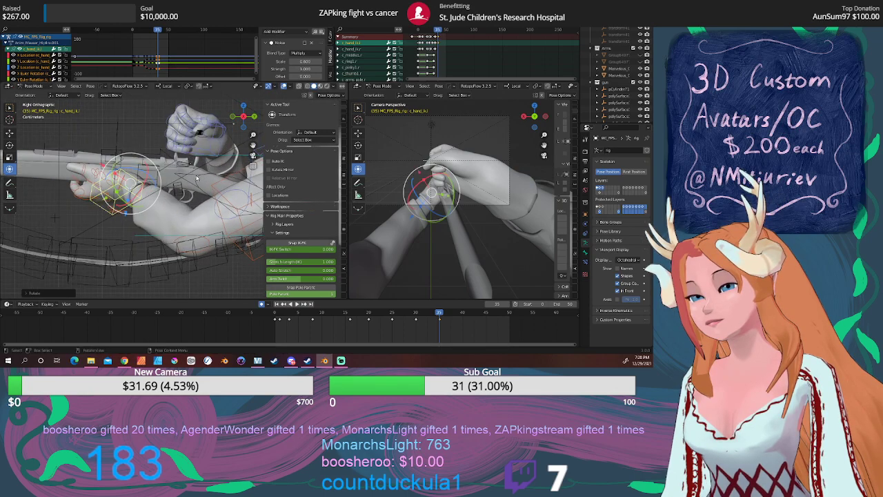
pyautogui.scroll(2, 167, 200)
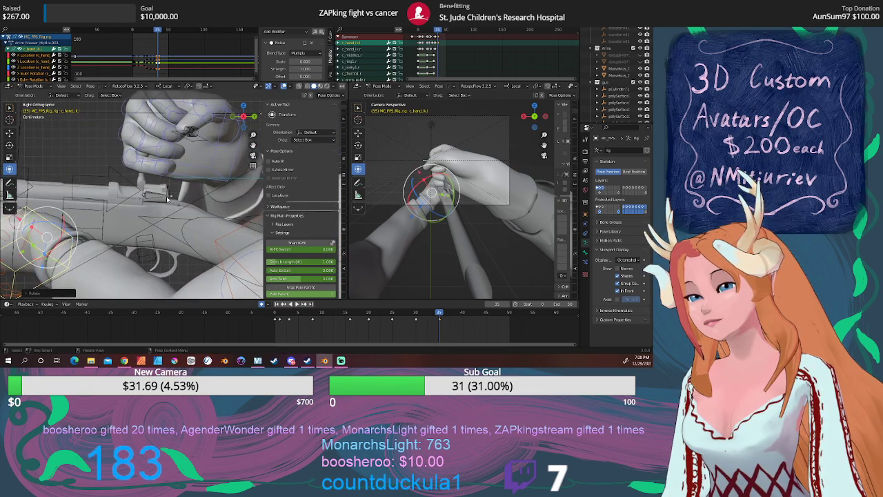
pyautogui.moveTo(107, 201); pyautogui.dragTo(164, 195, button='middle')
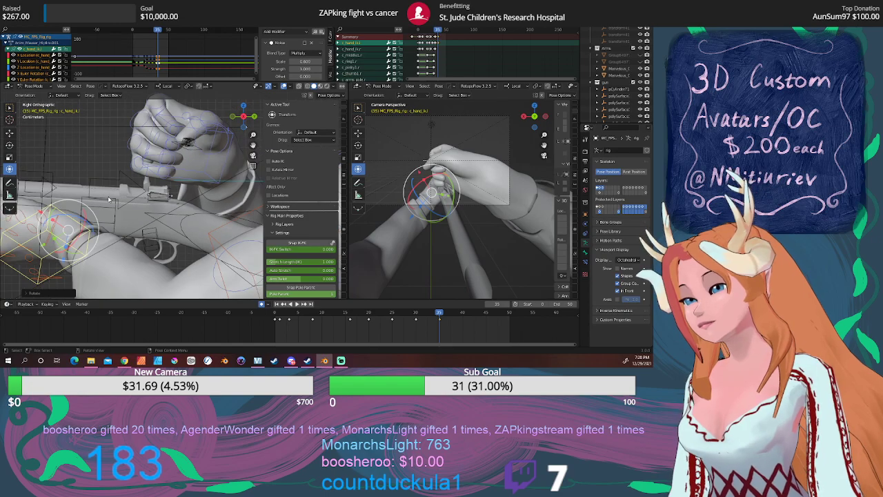
pyautogui.moveTo(212, 195); pyautogui.dragTo(197, 207, button='middle')
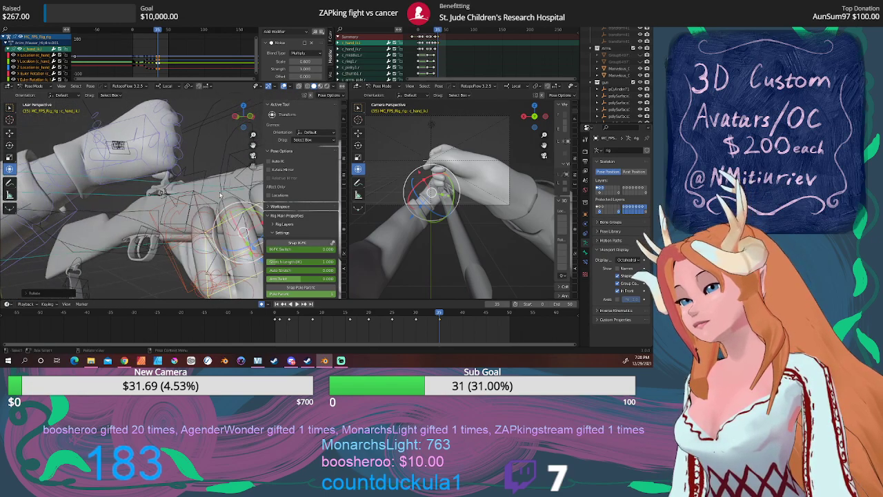
pyautogui.scroll(-5, 193, 211)
pyautogui.scroll(5, 191, 212)
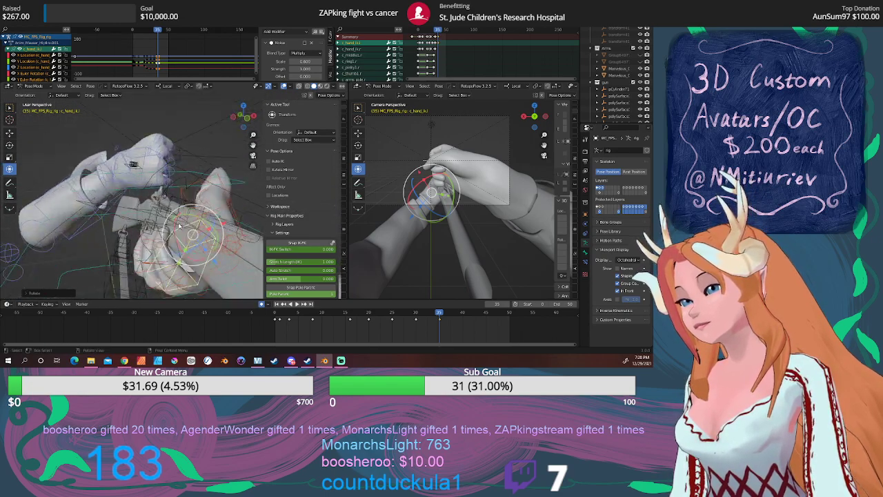
pyautogui.moveTo(192, 213); pyautogui.dragTo(163, 250, button='middle')
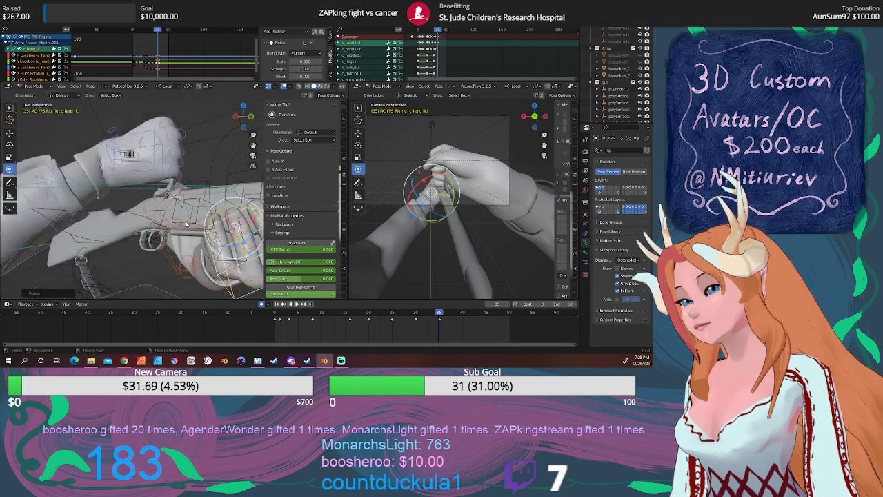
pyautogui.moveTo(418, 312)
pyautogui.mouseDown()
pyautogui.moveTo(371, 313)
pyautogui.moveTo(442, 311)
pyautogui.mouseUp()
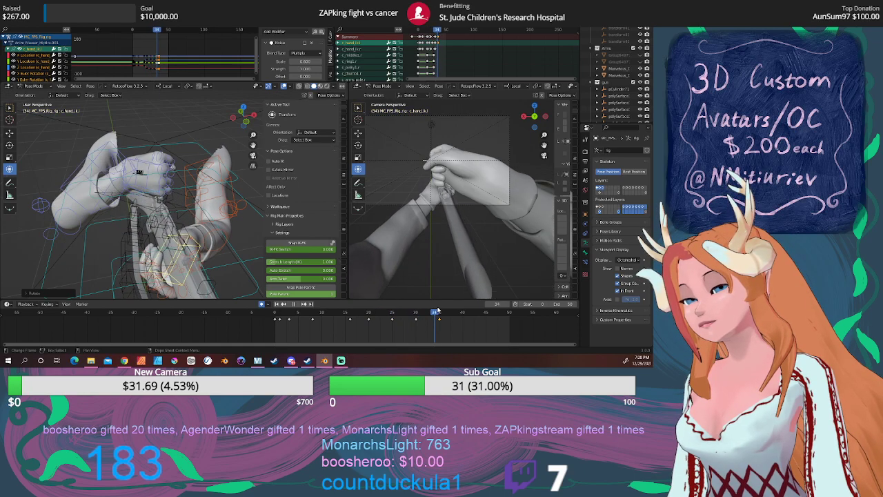
# Step: Undo the last hand pose change, dismissing the file menu without choosing anything
pyautogui.moveTo(167, 238); pyautogui.dragTo(183, 251, button='middle')
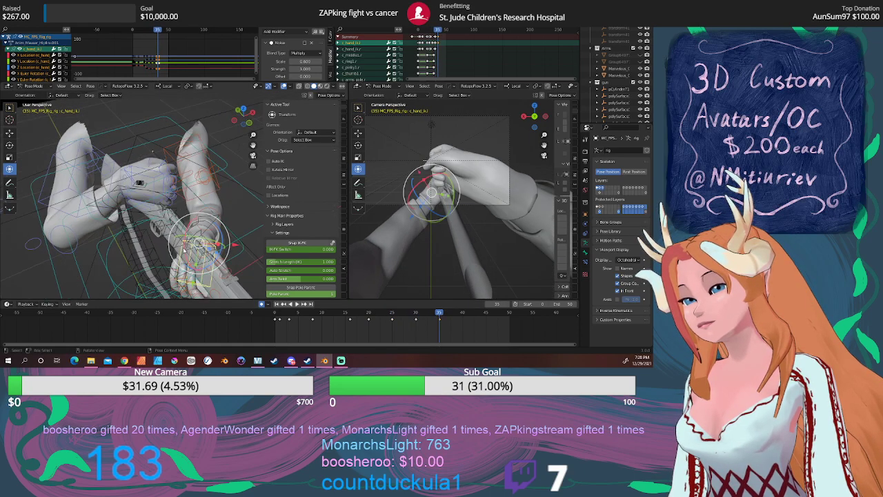
pyautogui.click(21, 28)
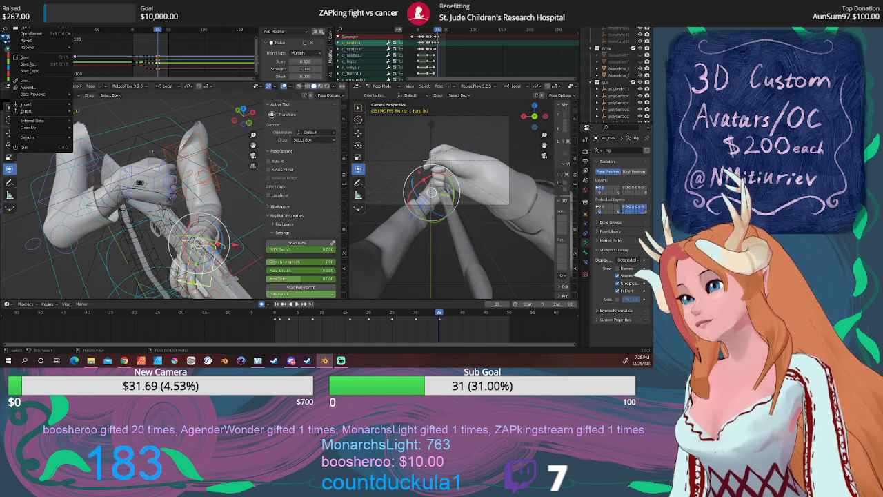
pyautogui.press('Escape')
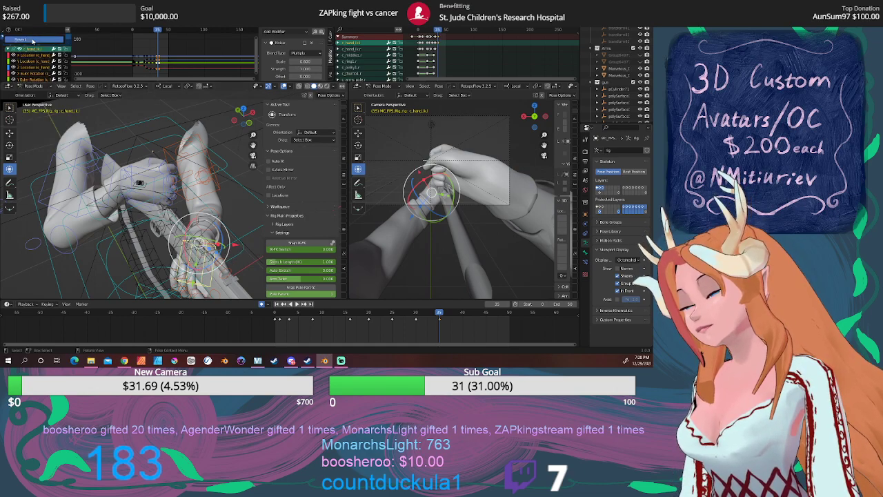
pyautogui.hotkey('ctrl', 'z')
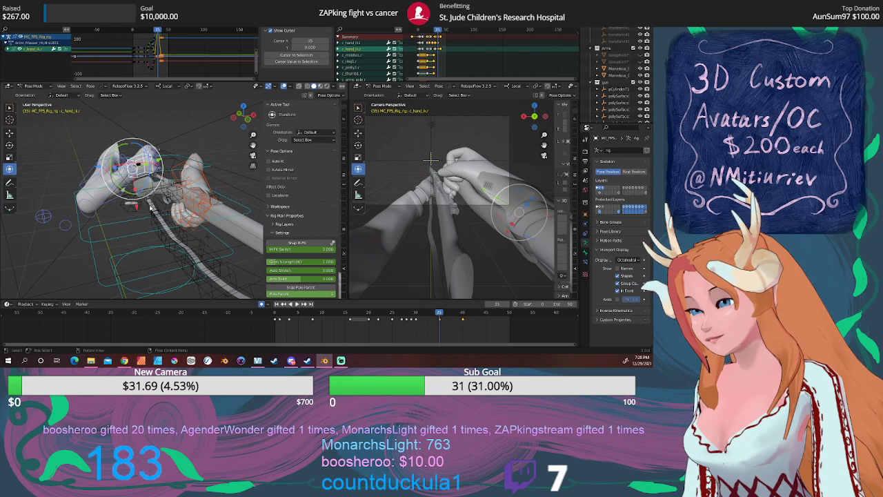
# Step: Step back to frame 32, select the BulletClipShell control and play the reload
pyautogui.moveTo(432, 317)
pyautogui.mouseDown()
pyautogui.moveTo(401, 315)
pyautogui.moveTo(425, 314)
pyautogui.mouseUp()
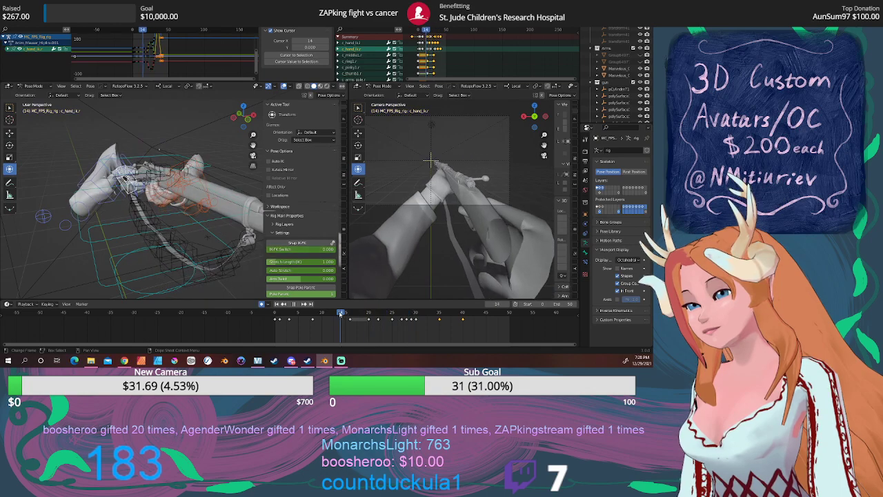
pyautogui.moveTo(159, 207); pyautogui.dragTo(158, 240, button='middle')
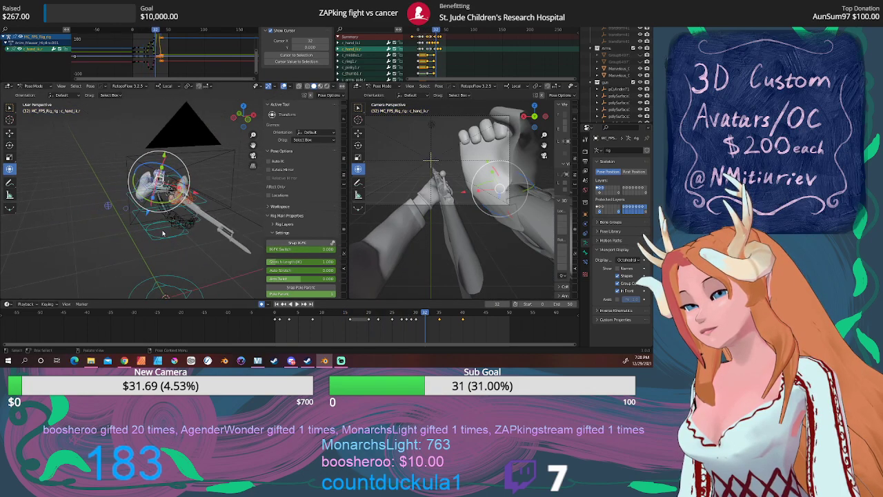
pyautogui.click(158, 240)
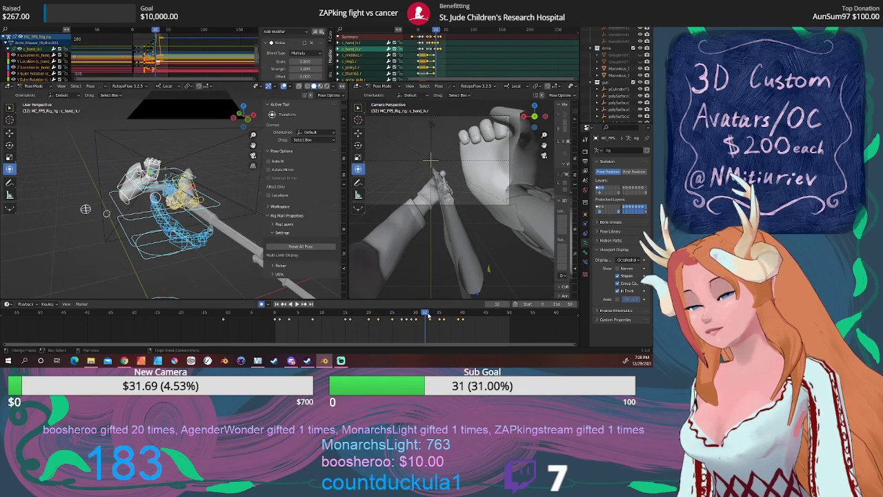
pyautogui.press('space')
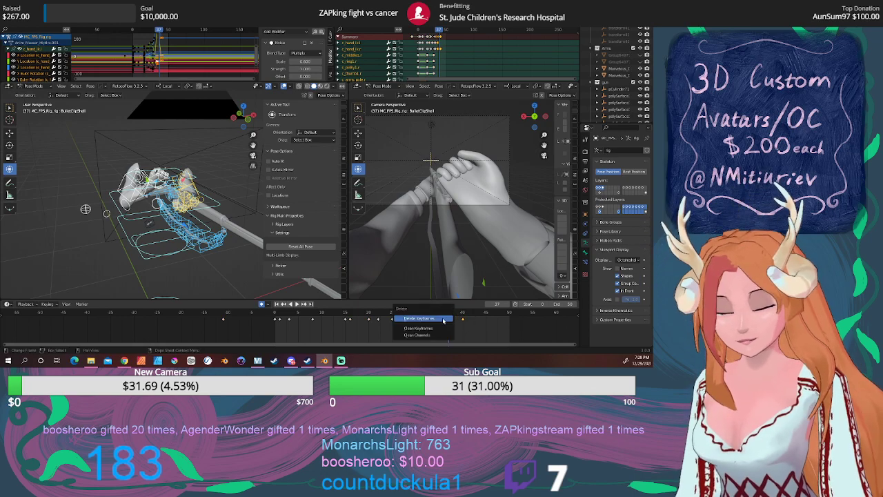
# Step: Delete the bullet clip shell's keys around frames 35–40 and replay the reload to check frame 35
pyautogui.press('Delete')
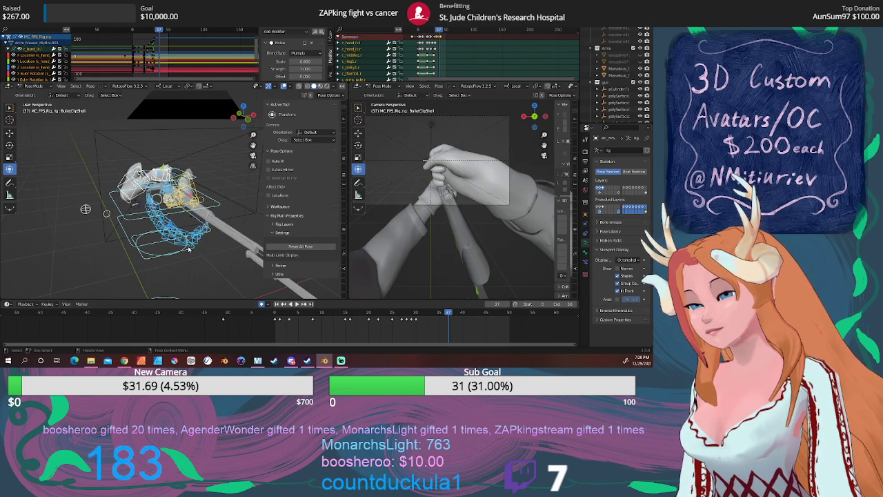
pyautogui.scroll(3, 190, 250)
pyautogui.press('space')
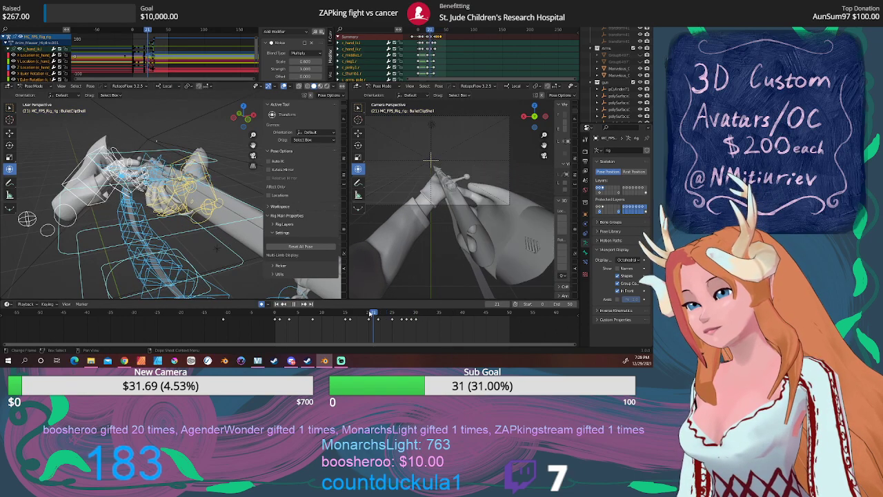
pyautogui.moveTo(426, 315); pyautogui.dragTo(439, 314)
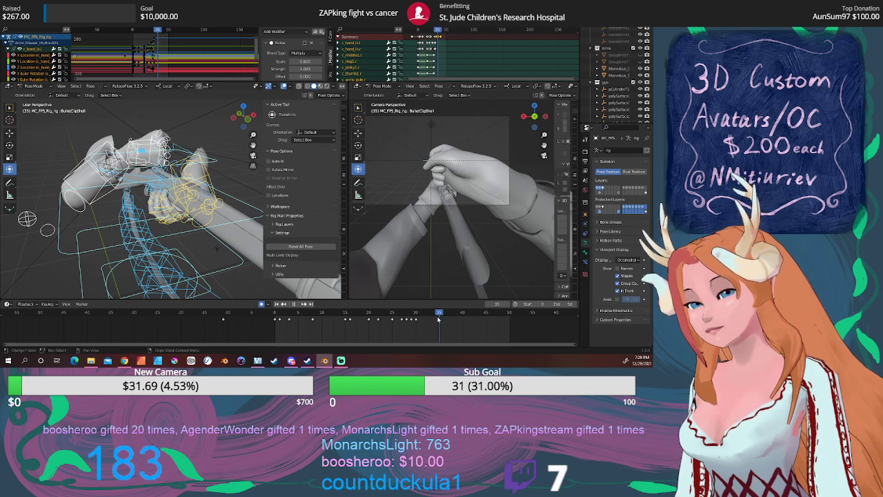
pyautogui.moveTo(110, 196)
pyautogui.mouseDown(button='middle')
pyautogui.moveTo(297, 206)
pyautogui.moveTo(167, 193)
pyautogui.moveTo(341, 283)
pyautogui.mouseUp(button='middle')
pyautogui.press('space')
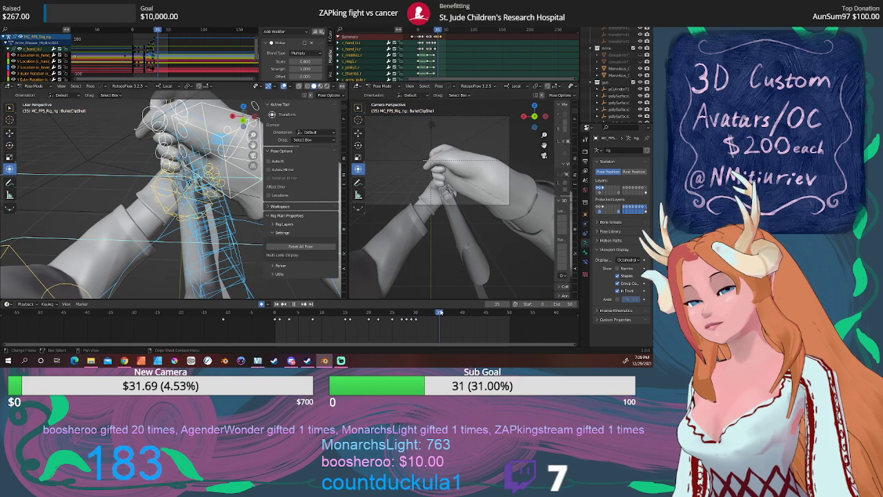
pyautogui.press('space')
pyautogui.moveTo(207, 207); pyautogui.dragTo(233, 178, button='middle')
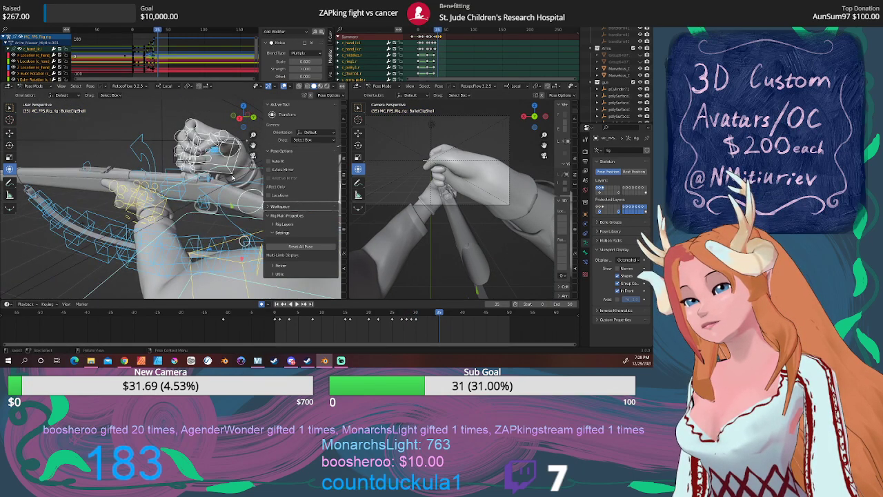
# Step: From the right side view, move the left hand control c_hand_ik.l to a new spot on the rifle
pyautogui.click(233, 178)
pyautogui.press('KP_3')
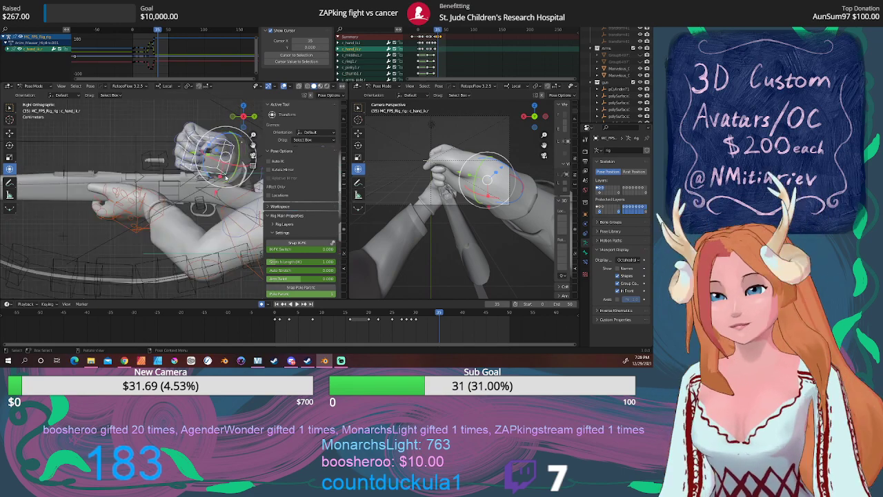
pyautogui.moveTo(159, 213); pyautogui.dragTo(170, 207, button='middle')
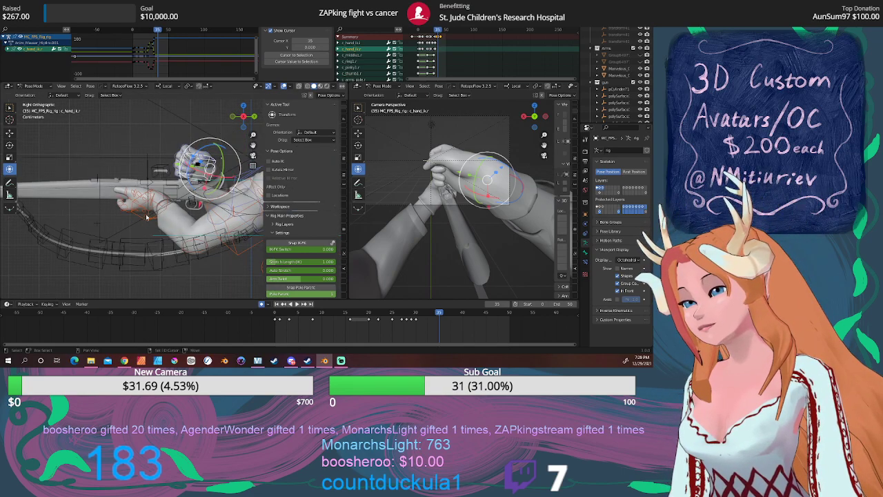
pyautogui.click(149, 214)
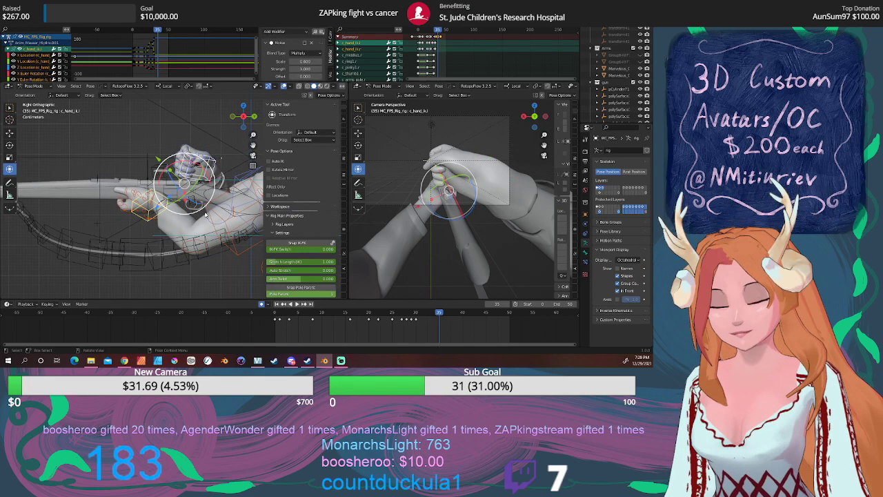
pyautogui.press('g')
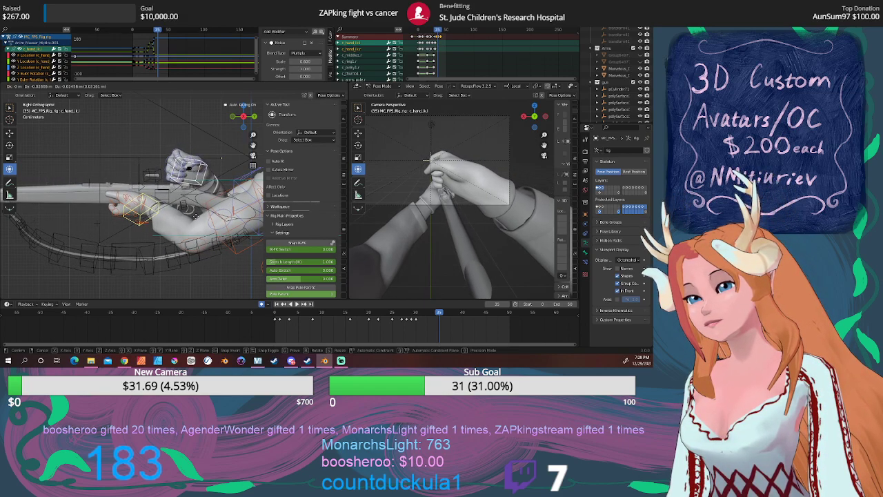
pyautogui.click(194, 216)
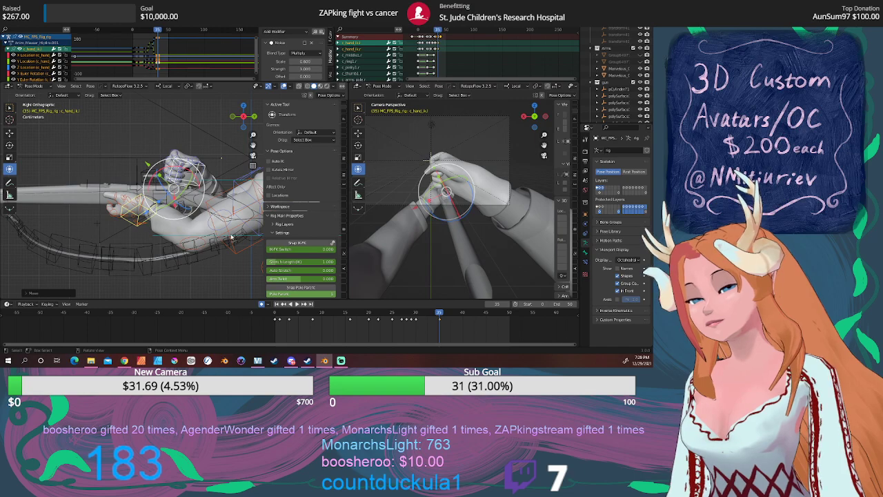
# Step: Step back to about frame 33, orbit around the hands, and select the ChamberBase control
pyautogui.moveTo(437, 316)
pyautogui.mouseDown()
pyautogui.moveTo(403, 314)
pyautogui.moveTo(439, 315)
pyautogui.mouseUp()
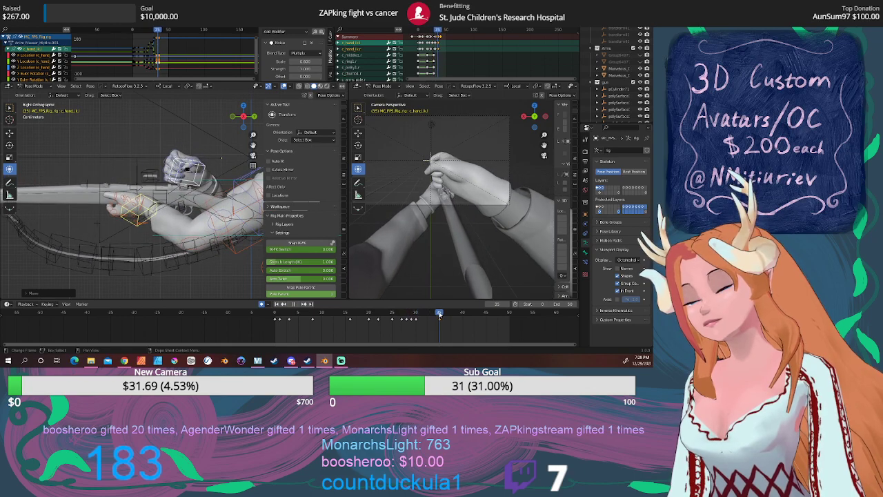
pyautogui.moveTo(191, 213); pyautogui.dragTo(257, 234, button='middle')
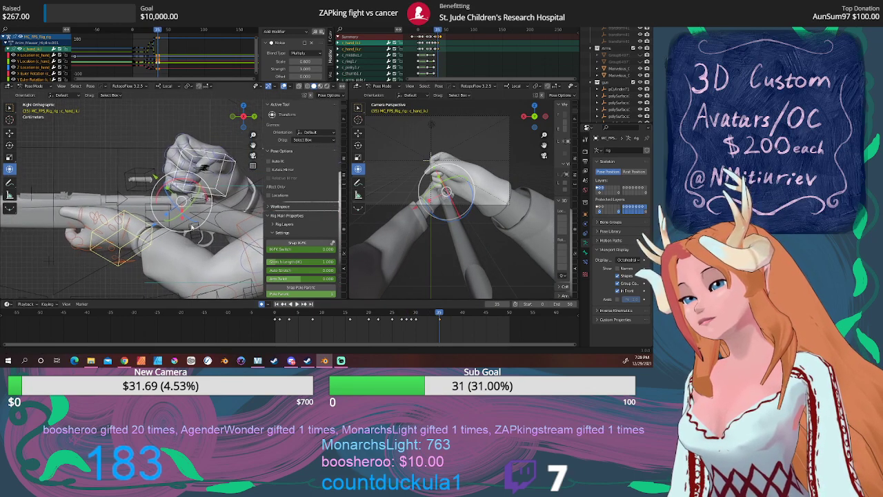
pyautogui.moveTo(172, 209); pyautogui.dragTo(176, 210, button='middle')
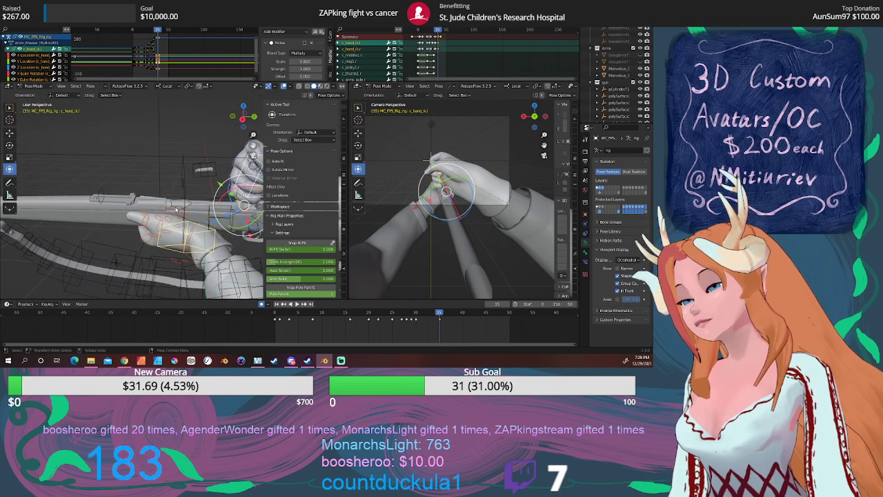
pyautogui.click(177, 204)
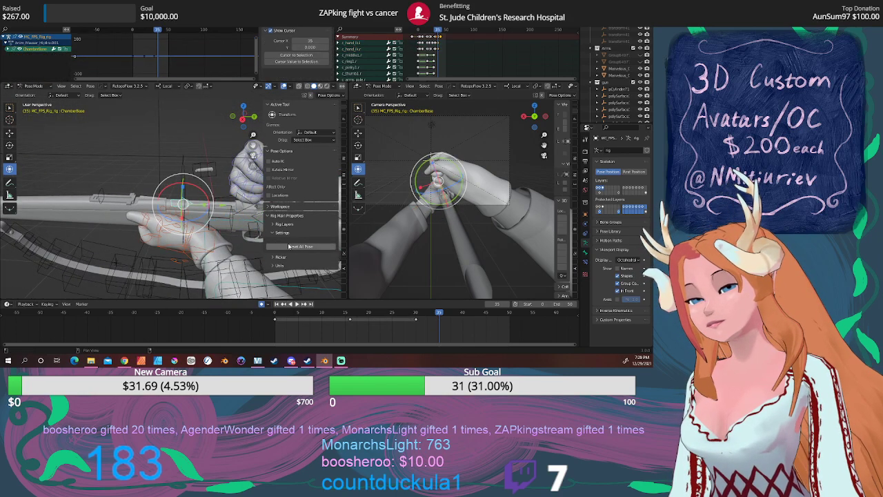
# Step: Raise the right hand control c_hand_ik.r onto the bolt at frame 35, then play back to frame 16
pyautogui.moveTo(223, 207); pyautogui.dragTo(167, 189, button='middle')
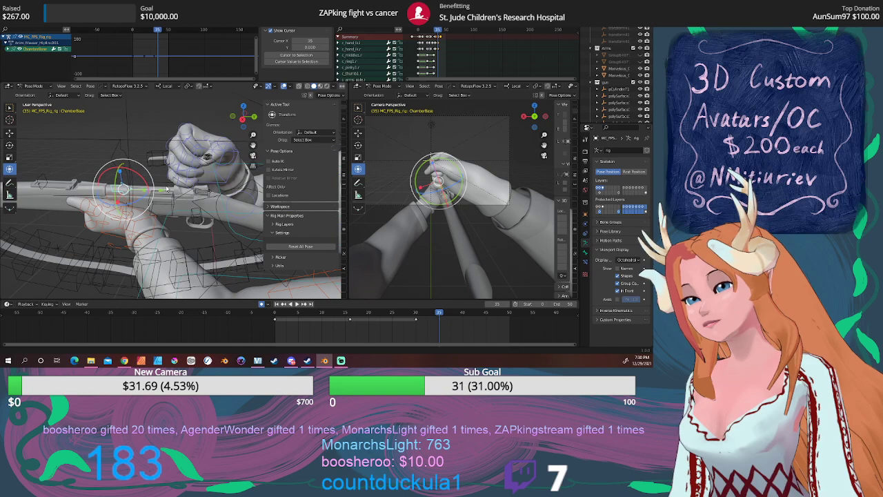
pyautogui.click(227, 182)
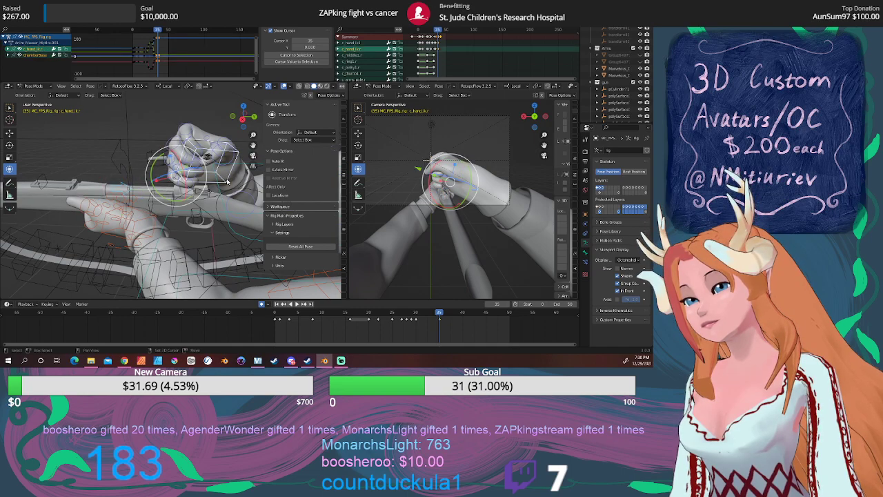
pyautogui.press('KP_3')
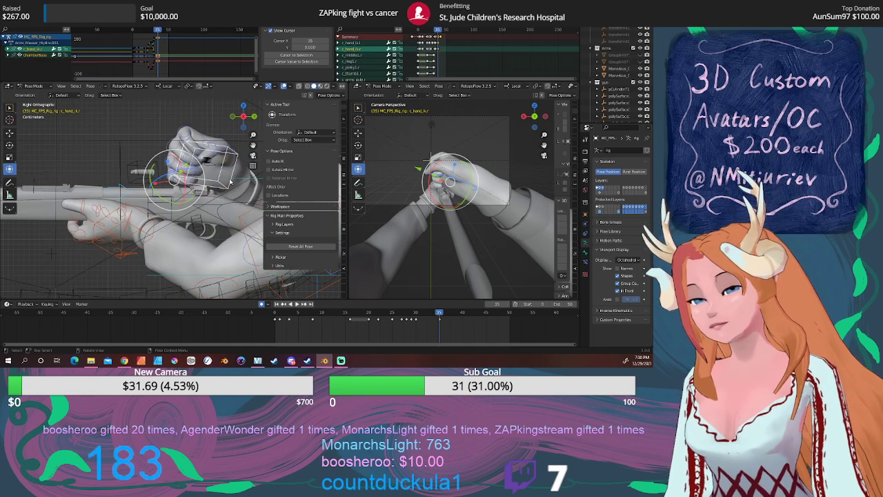
pyautogui.press('g')
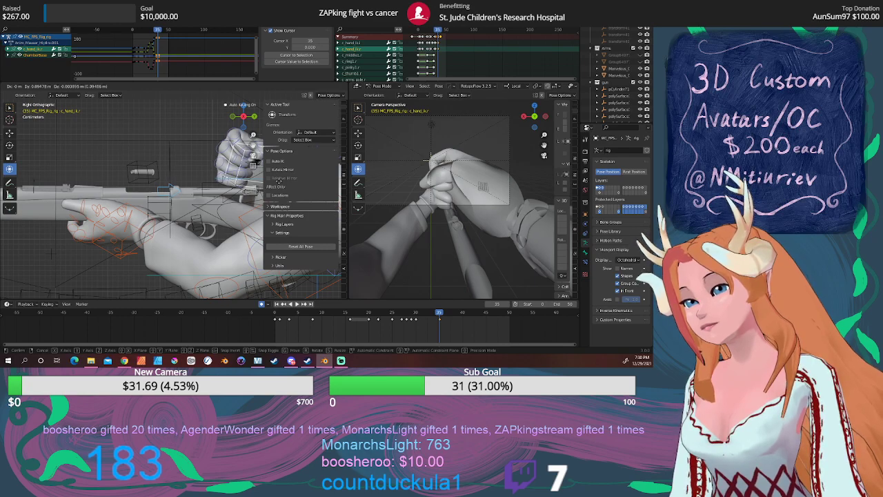
pyautogui.click(277, 181)
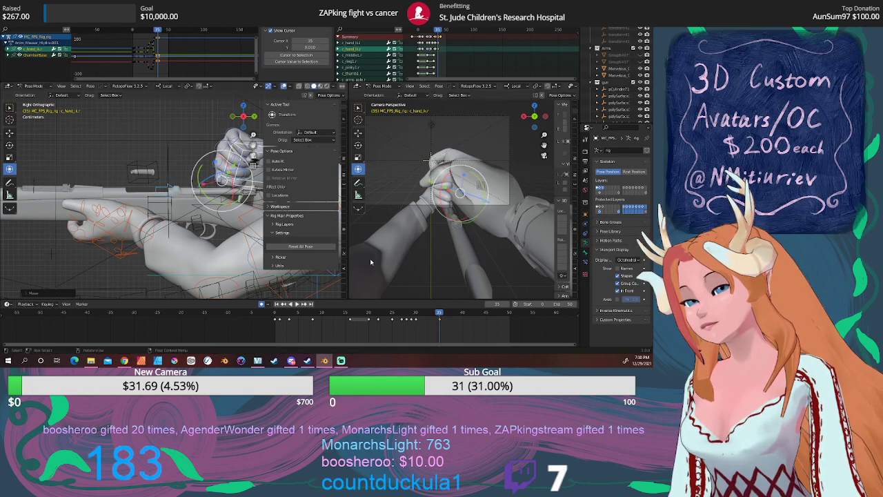
pyautogui.press('space')
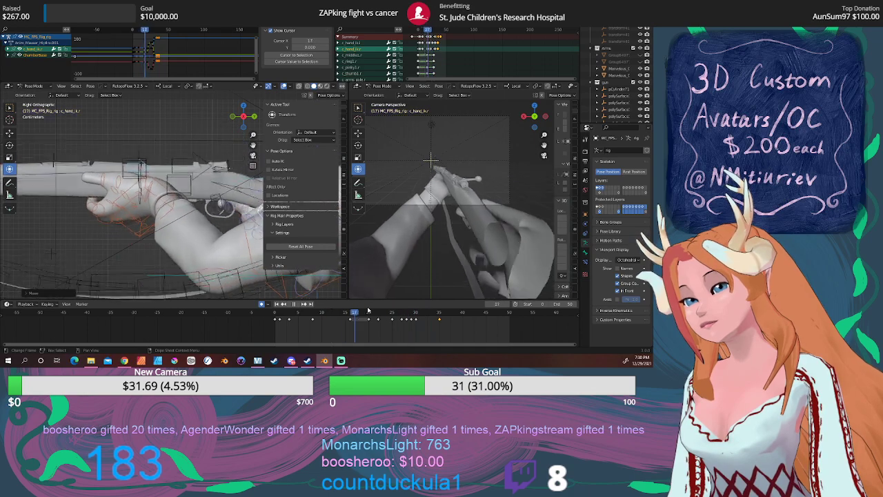
pyautogui.moveTo(412, 311); pyautogui.dragTo(349, 310)
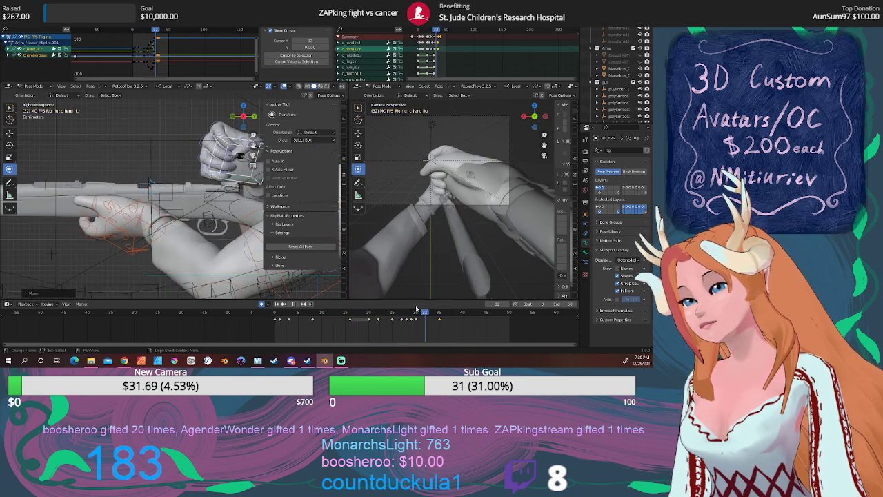
# Step: Review the reload playback around frame 22, then scrub forward to about frame 31
pyautogui.moveTo(350, 310)
pyautogui.mouseDown()
pyautogui.moveTo(372, 306)
pyautogui.moveTo(284, 304)
pyautogui.mouseUp()
pyautogui.click(297, 304)
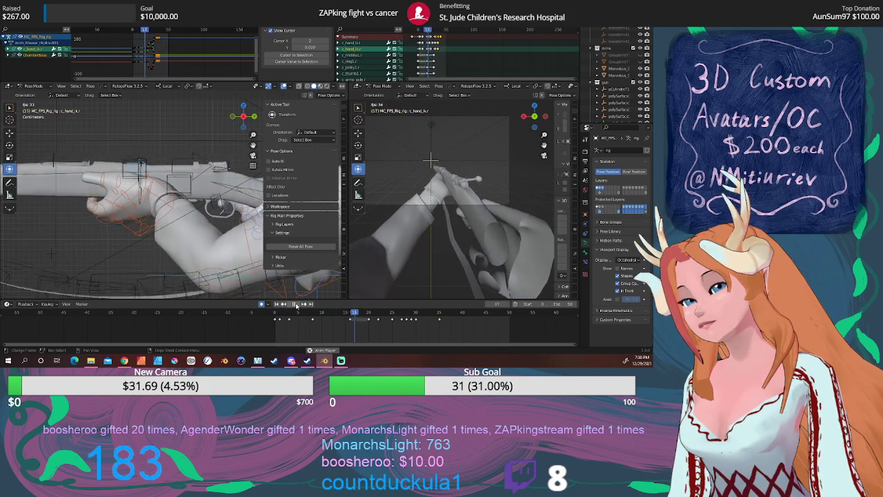
pyautogui.click(297, 304)
pyautogui.scroll(-2, 194, 240)
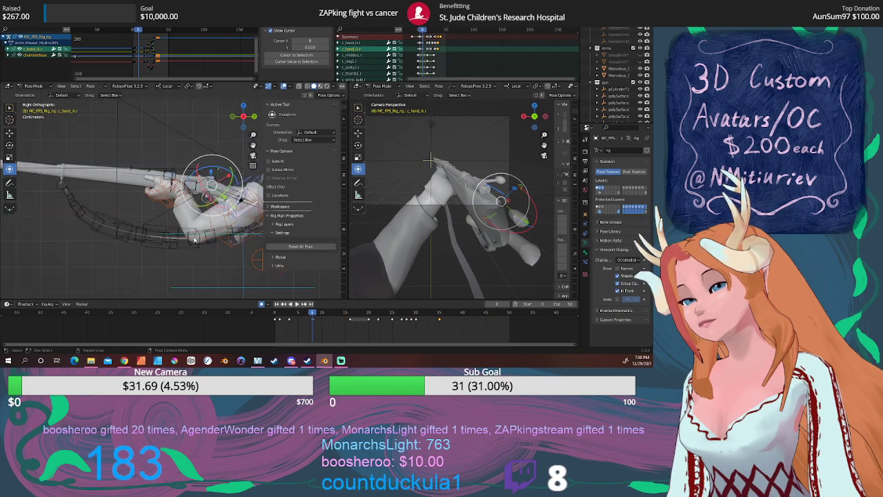
pyautogui.moveTo(335, 312); pyautogui.dragTo(439, 316)
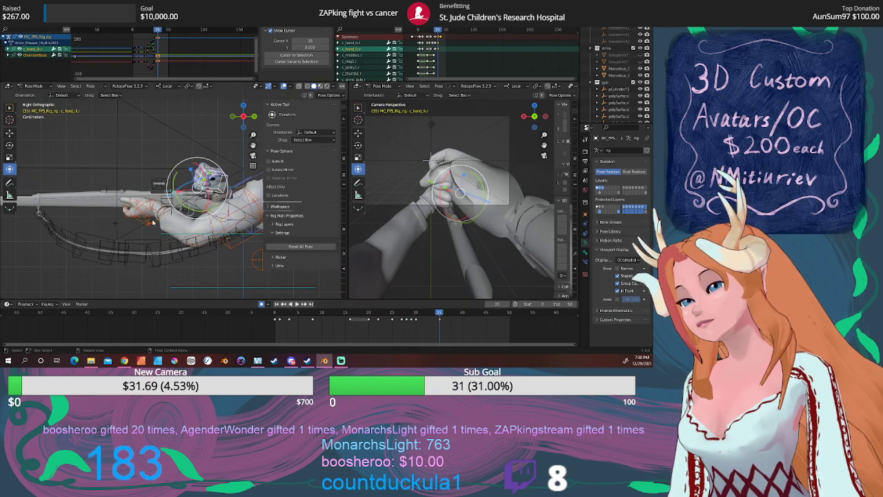
pyautogui.hotkey('ctrl', 'shift', 'm')
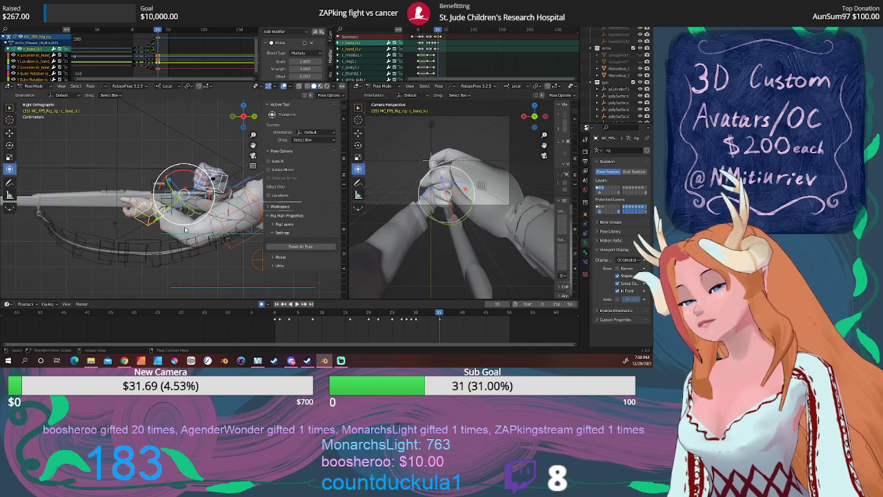
# Step: Reposition the left hand controller at frame 35, try a rotation from the top view, then cancel it and replay
pyautogui.keyDown('shift'); pyautogui.moveTo(169, 221); pyautogui.dragTo(150, 206, button='middle'); pyautogui.keyUp('shift')
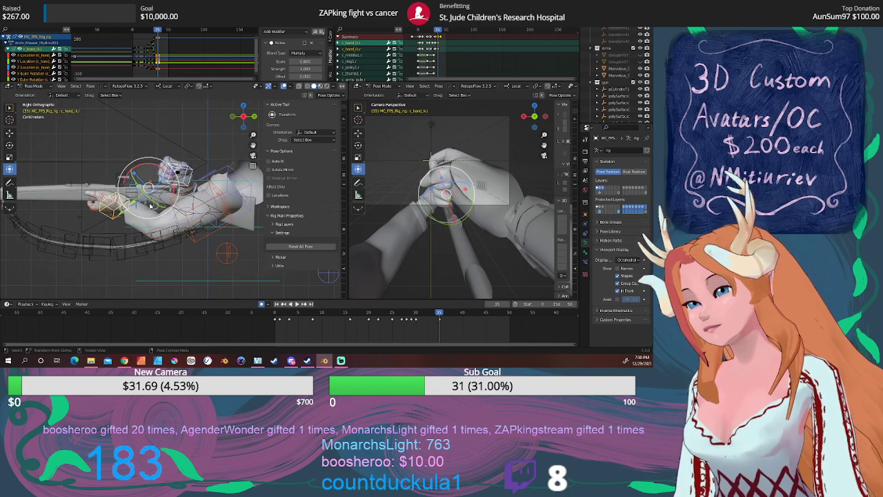
pyautogui.press('g')
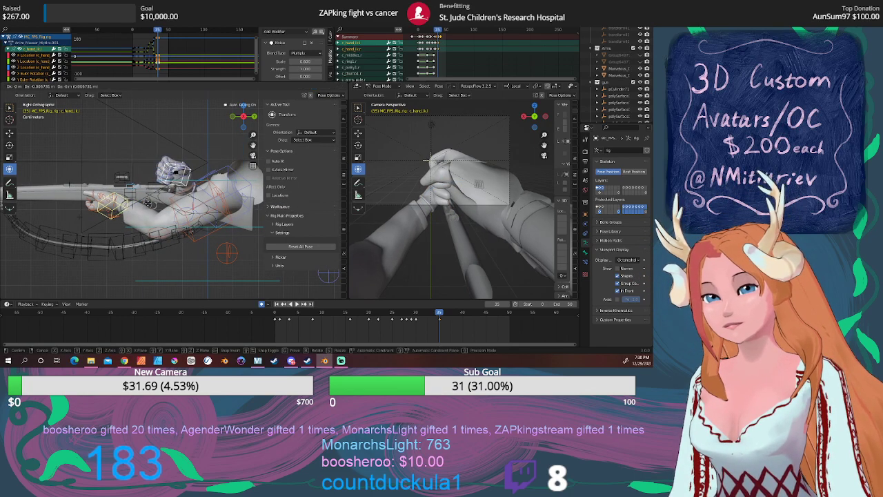
pyautogui.click(147, 204)
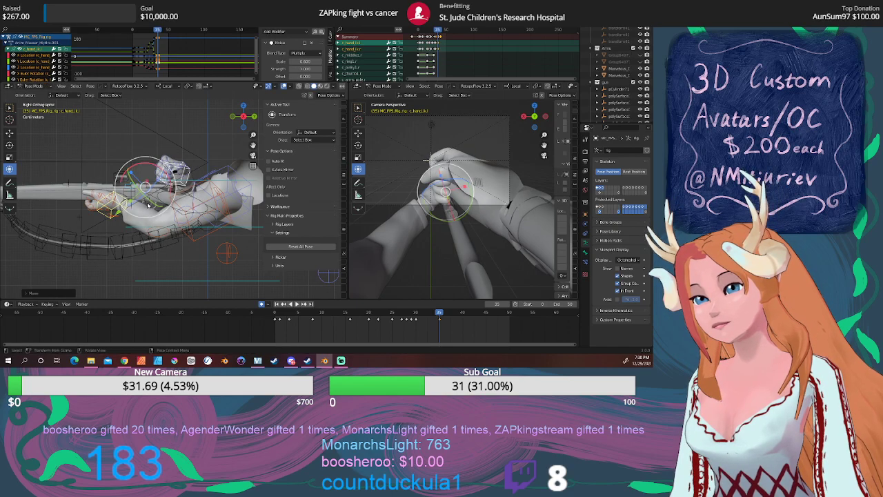
pyautogui.press('KP_7')
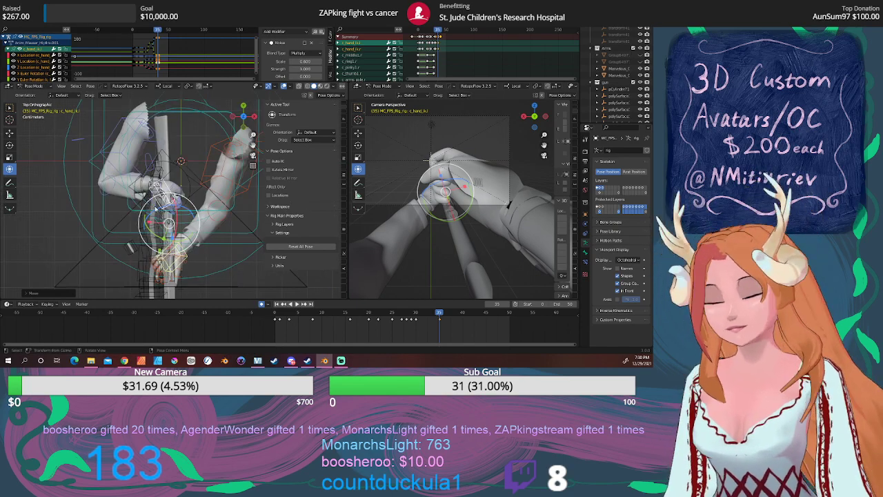
pyautogui.press('r')
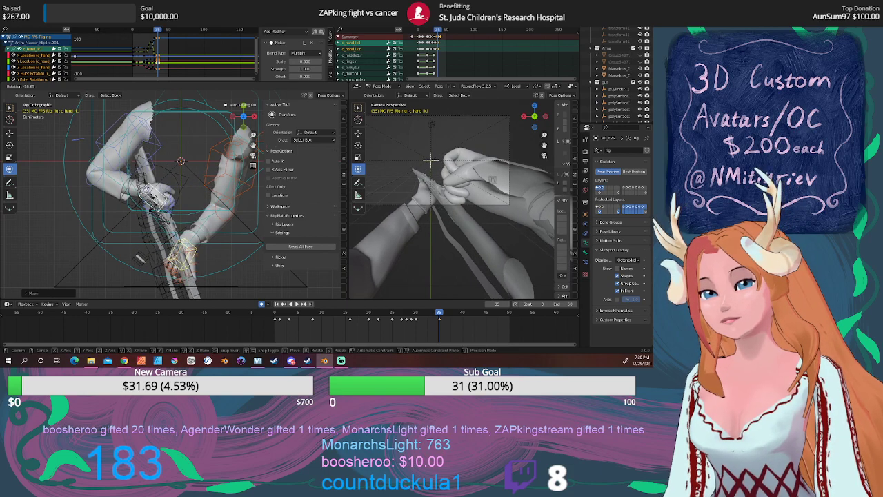
pyautogui.press('Escape')
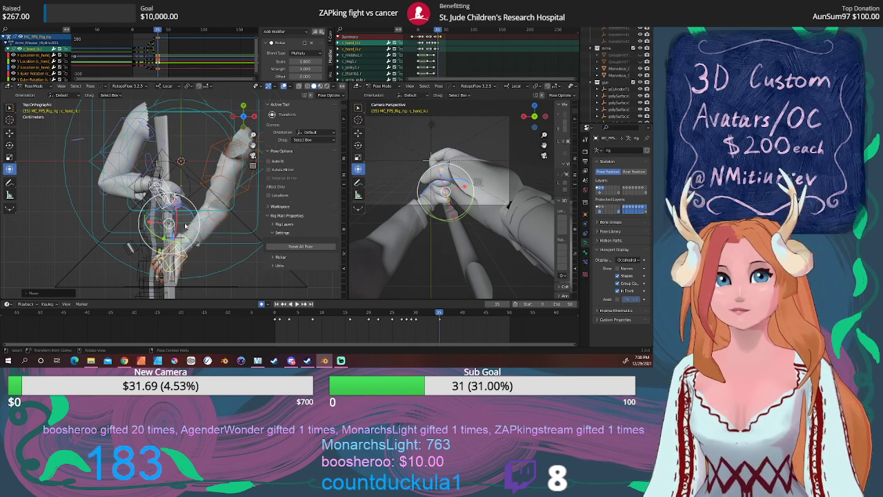
pyautogui.press('KP_3')
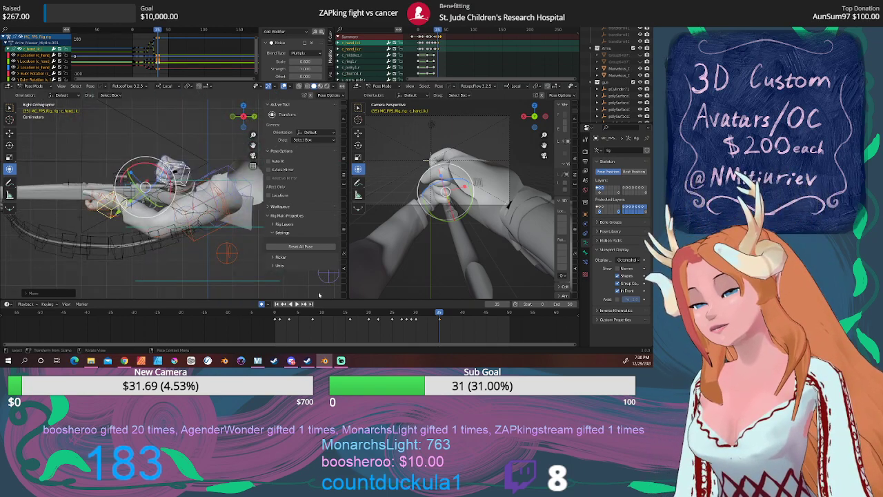
pyautogui.press('space')
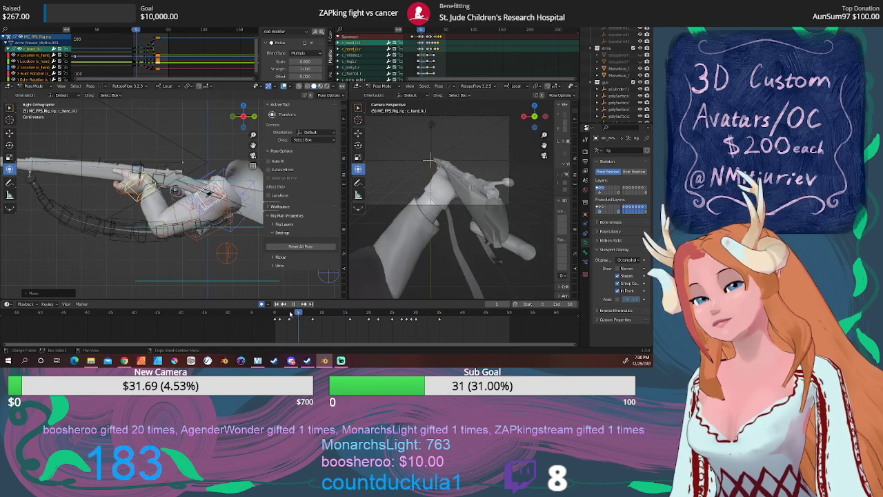
pyautogui.click(297, 306)
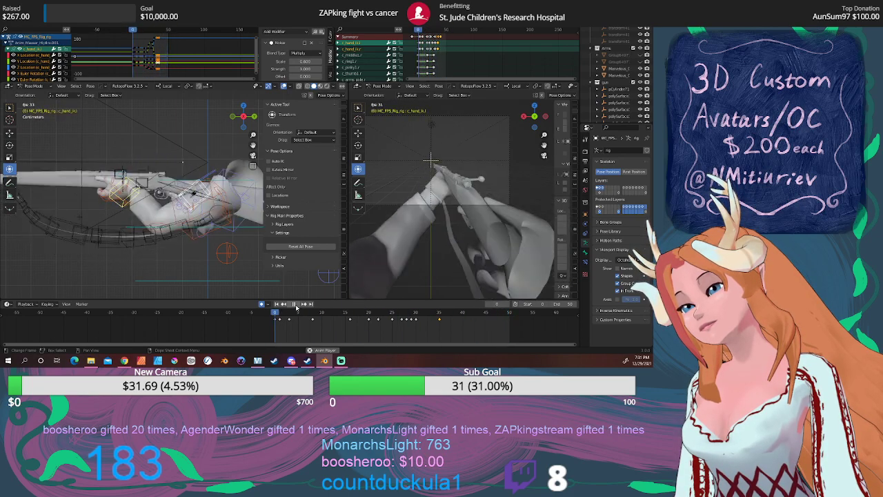
pyautogui.click(296, 305)
pyautogui.moveTo(379, 317); pyautogui.dragTo(450, 315)
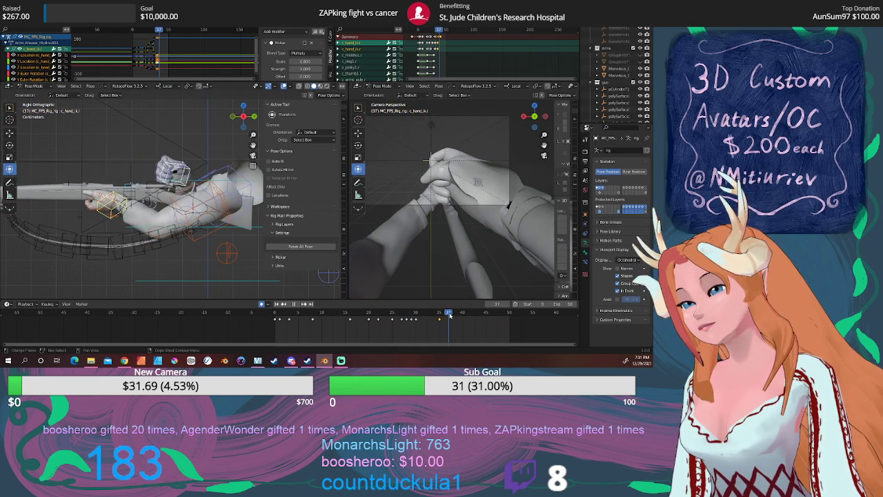
pyautogui.moveTo(429, 315); pyautogui.dragTo(439, 316)
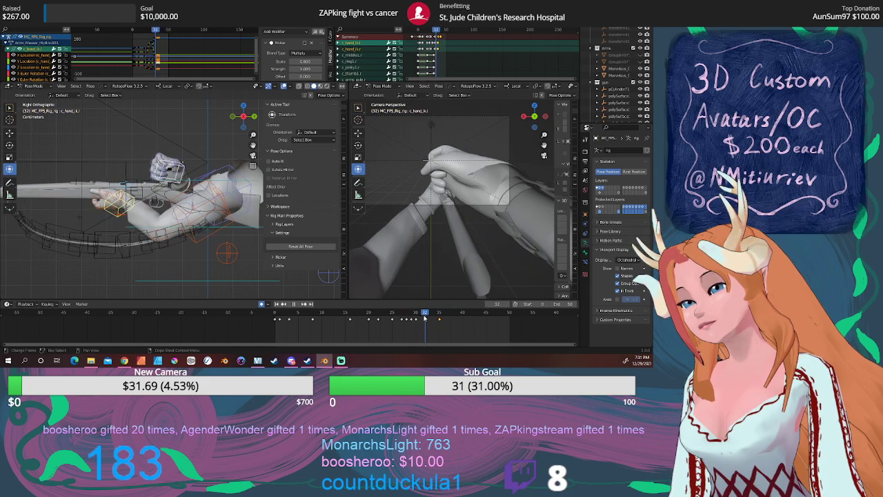
pyautogui.moveTo(437, 317)
pyautogui.mouseDown()
pyautogui.moveTo(469, 319)
pyautogui.moveTo(422, 316)
pyautogui.moveTo(438, 315)
pyautogui.mouseUp()
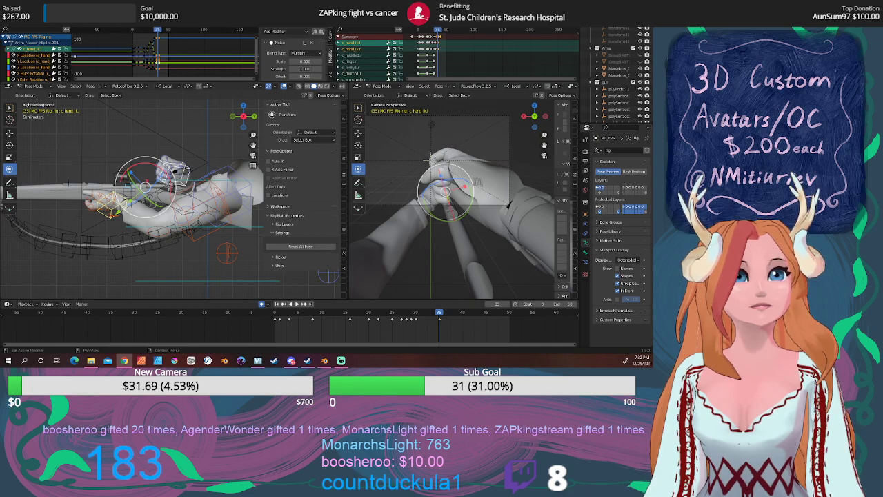
pyautogui.press('space')
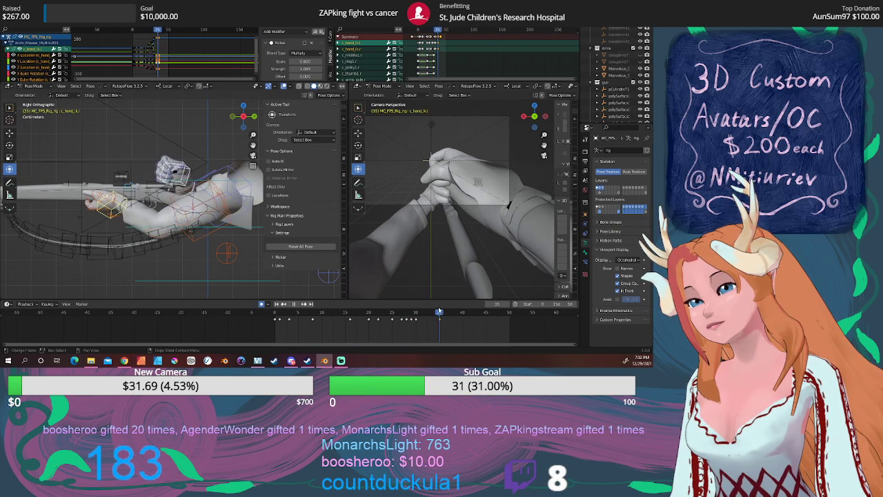
pyautogui.moveTo(445, 312); pyautogui.dragTo(335, 307)
pyautogui.click(296, 305)
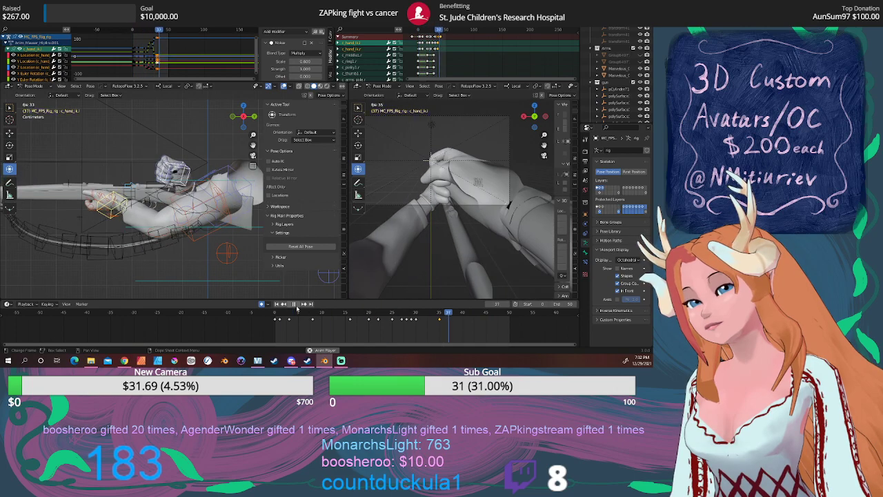
pyautogui.click(298, 307)
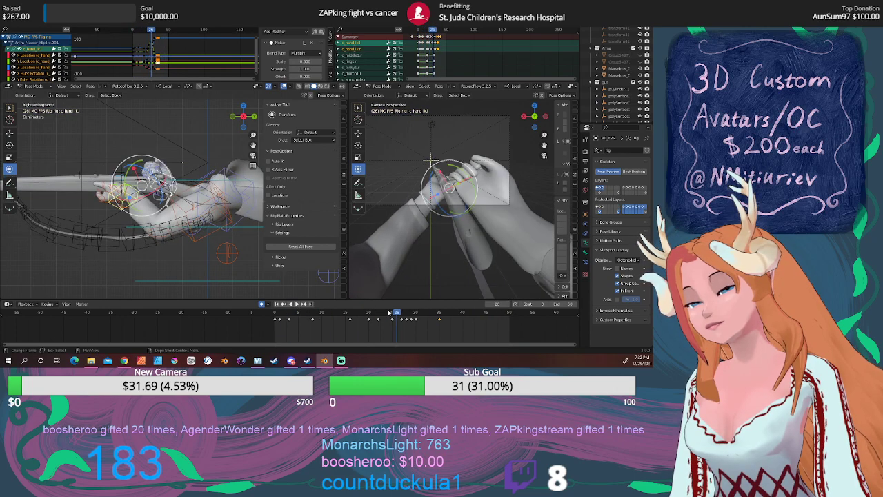
pyautogui.moveTo(388, 312); pyautogui.dragTo(443, 314)
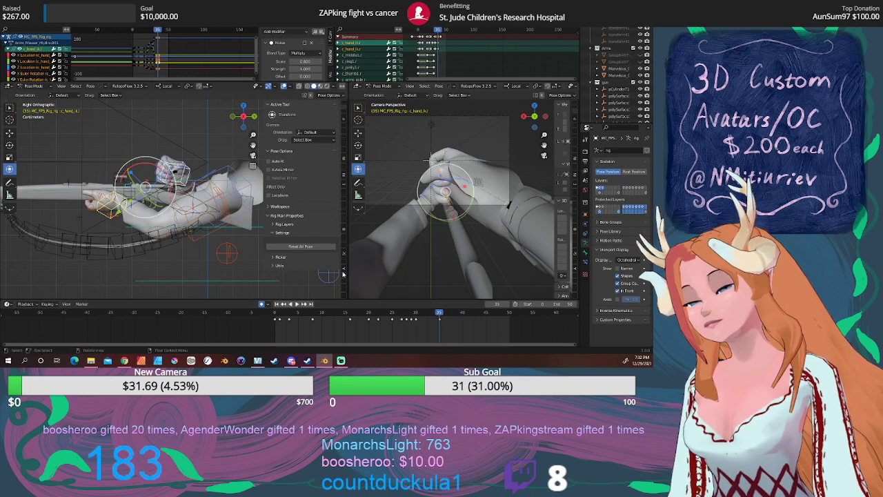
pyautogui.hotkey('alt', 'a')
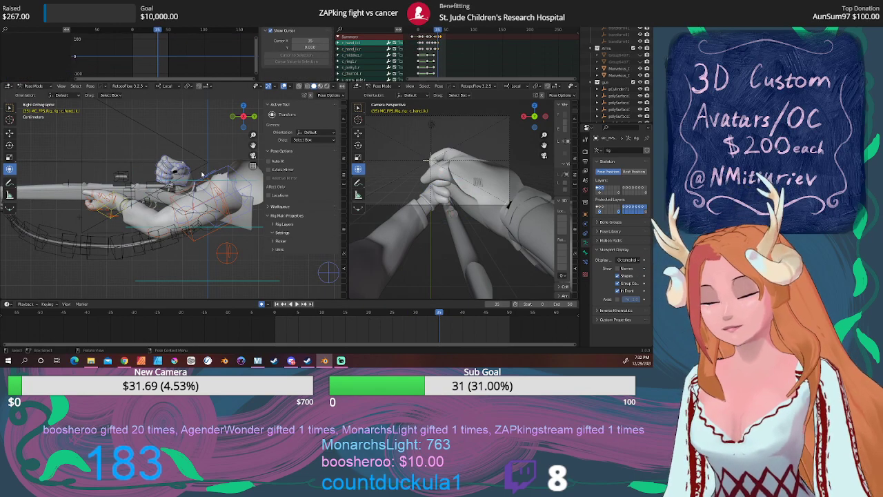
pyautogui.scroll(-3, 200, 169)
# Step: In Object Mode at frame 1, move the camera along its local X and Z axes
pyautogui.hotkey('ctrl', 'Tab')
pyautogui.click(201, 145)
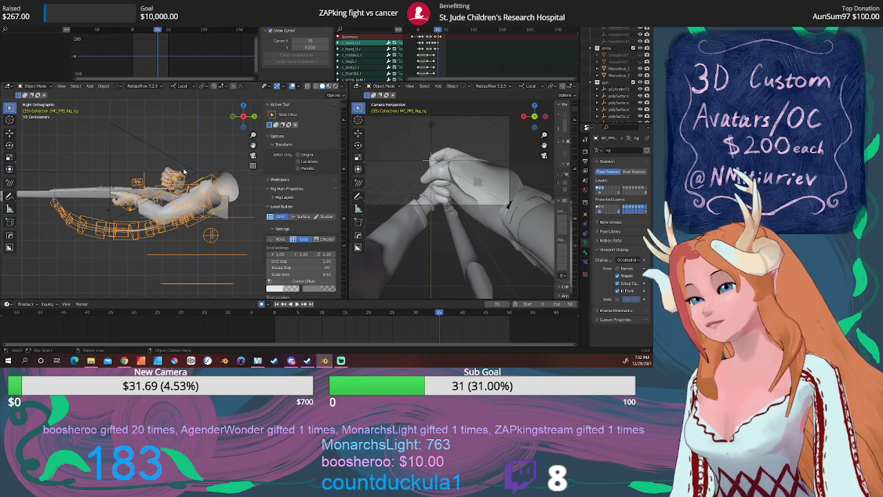
pyautogui.click(186, 169)
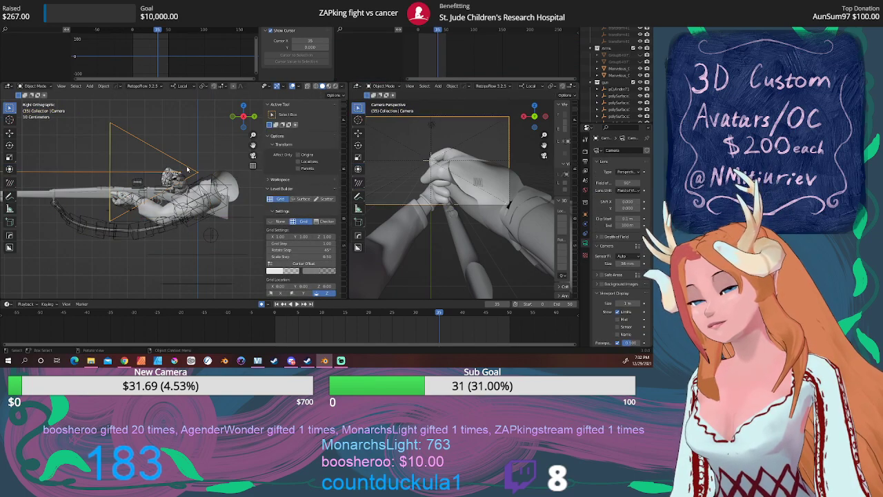
pyautogui.click(276, 305)
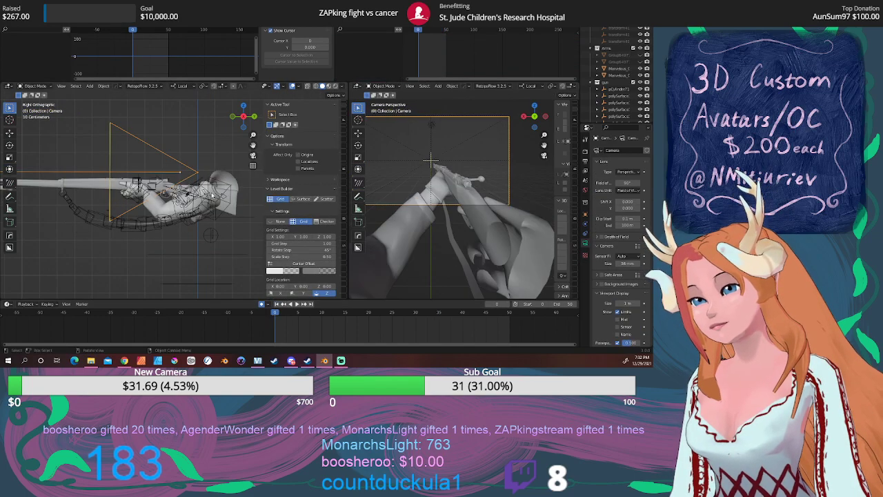
pyautogui.press('g')
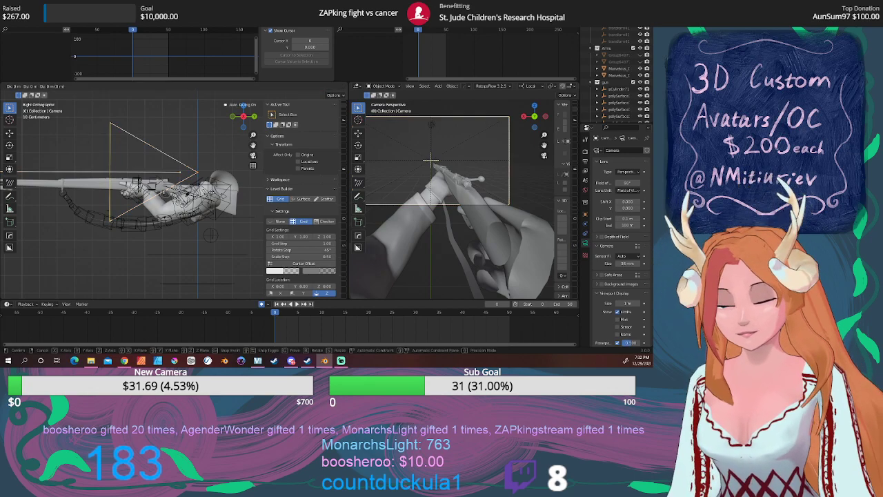
pyautogui.press('x')
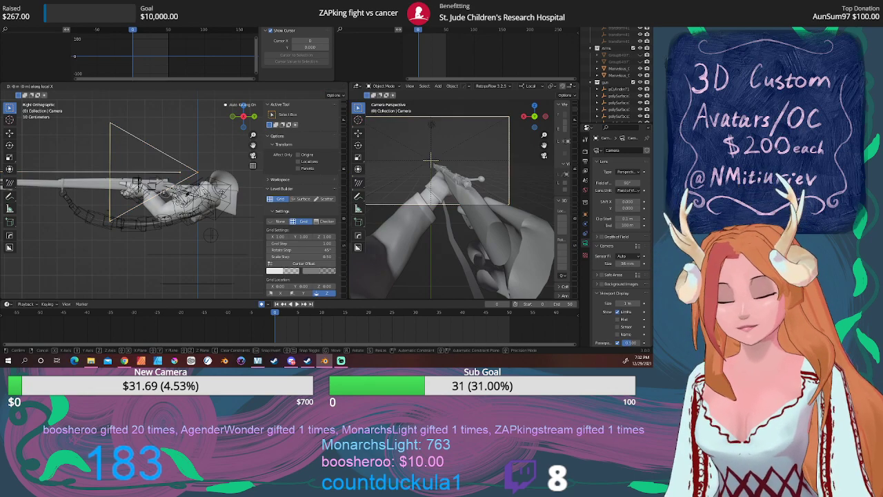
pyautogui.press('z')
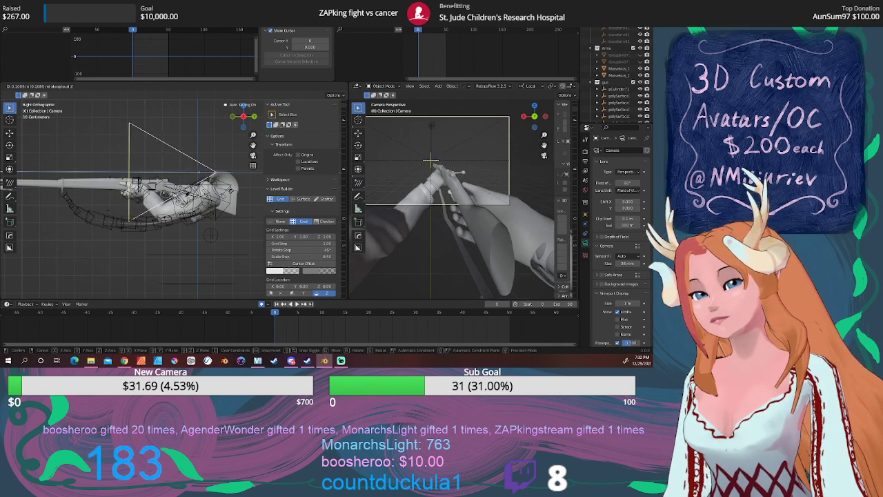
pyautogui.click(232, 195)
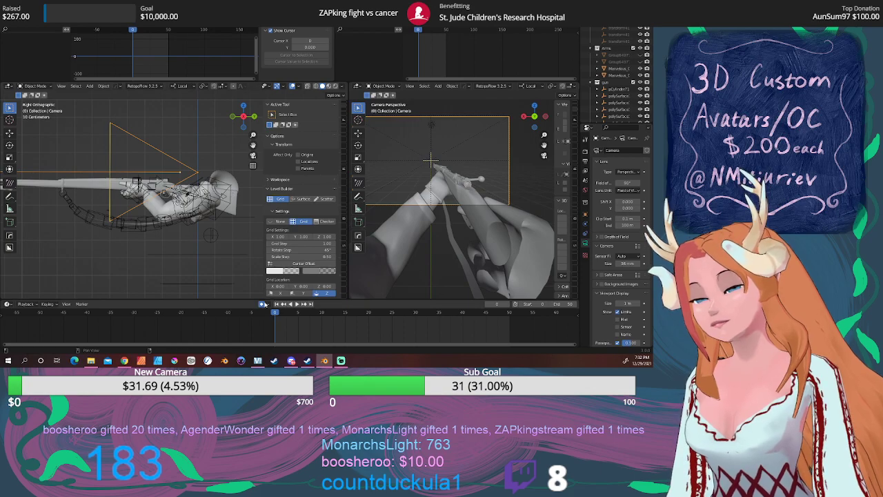
# Step: Cancel a second camera move to keep its position and select the MC_FPS_Rig_rig arms armature
pyautogui.press('g')
pyautogui.press('z')
pyautogui.press('z')
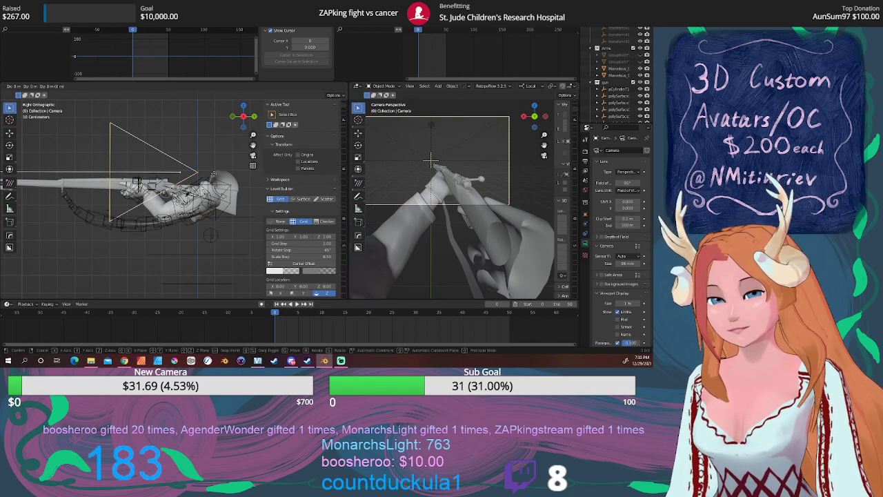
pyautogui.press('z')
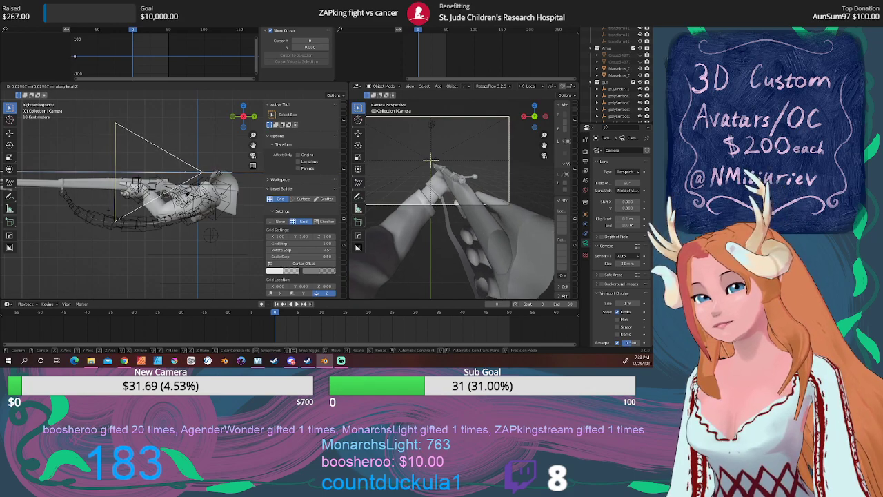
pyautogui.rightClick(219, 177)
pyautogui.moveTo(180, 178)
pyautogui.mouseDown(button='middle')
pyautogui.moveTo(212, 185)
pyautogui.moveTo(190, 187)
pyautogui.mouseUp(button='middle')
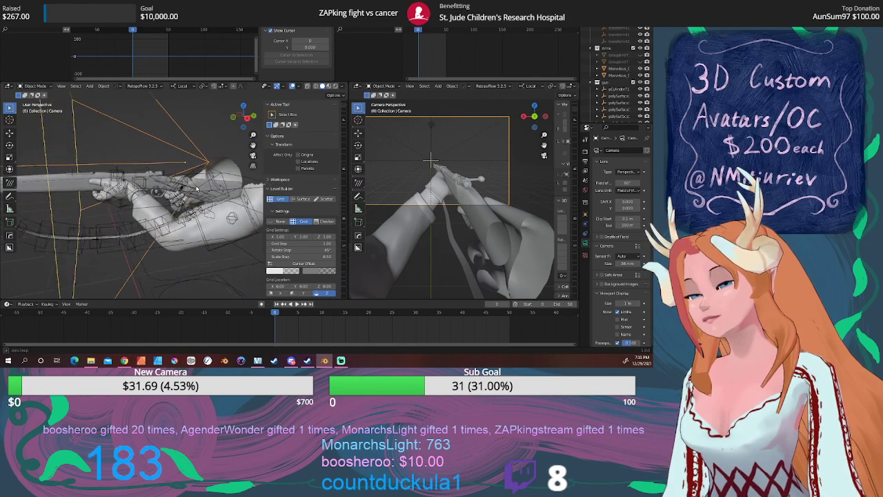
pyautogui.click(186, 185)
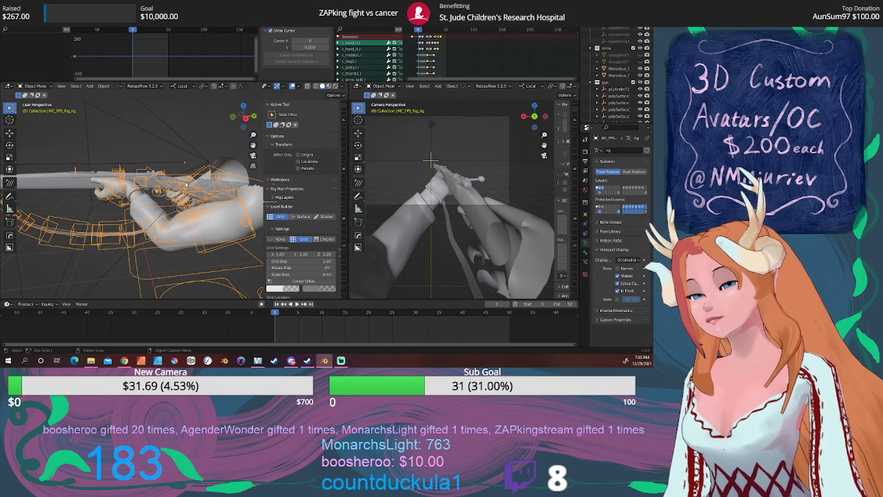
# Step: Put the arms rig in Pose Mode, play the reload, and select the hand IK controls at frame 35
pyautogui.hotkey('ctrl', 'Tab')
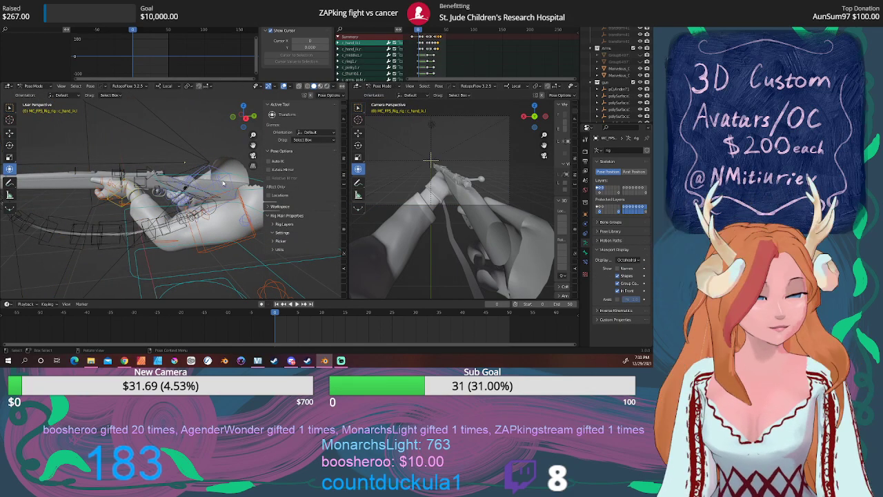
pyautogui.press('KP_3')
pyautogui.press('a')
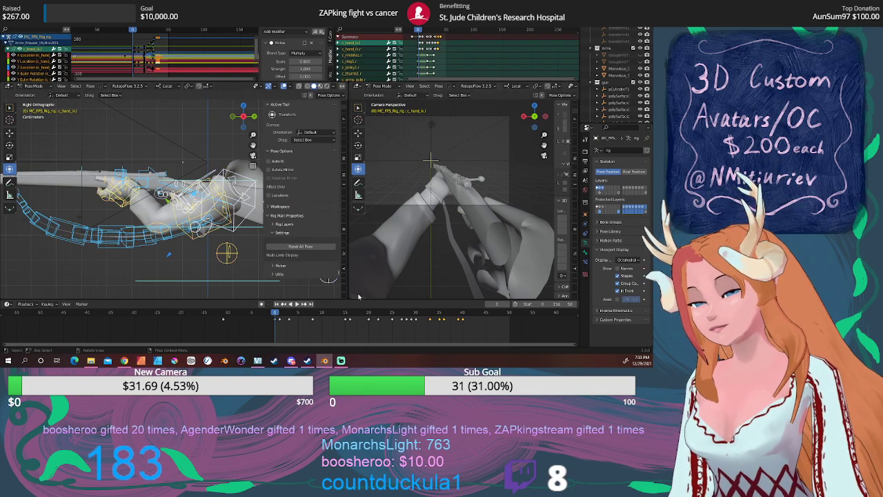
pyautogui.press('space')
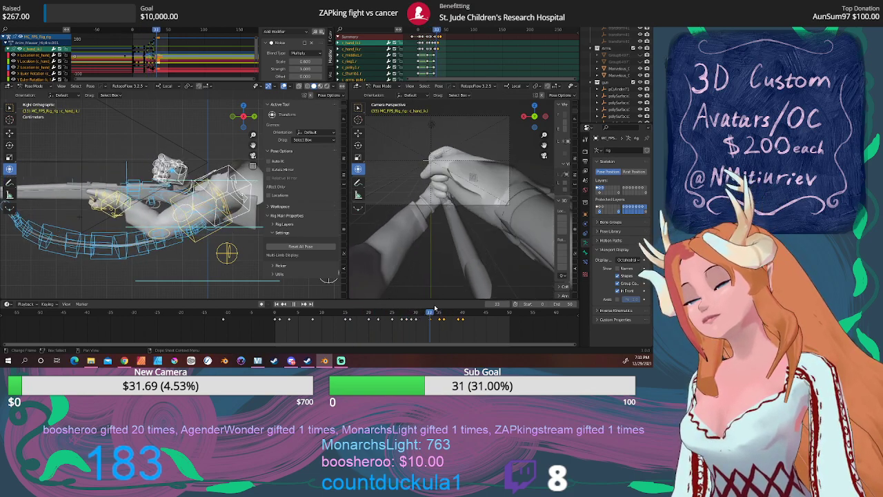
pyautogui.moveTo(447, 308); pyautogui.dragTo(445, 308)
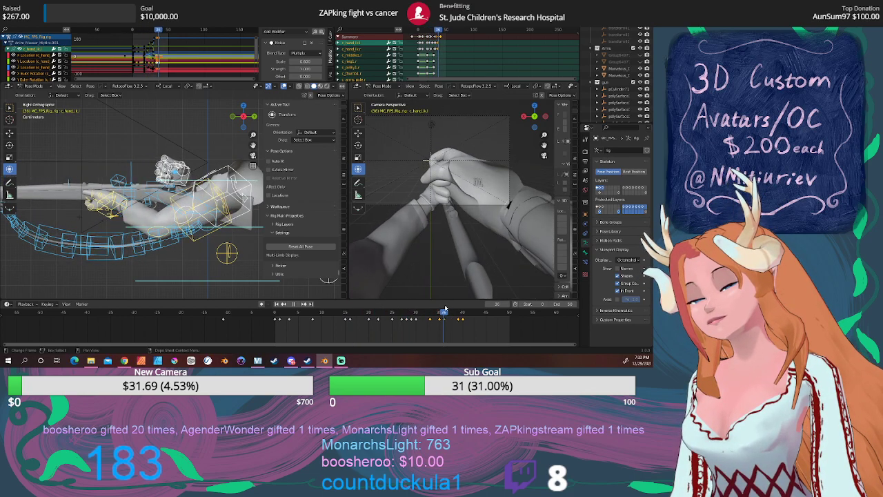
pyautogui.click(189, 181)
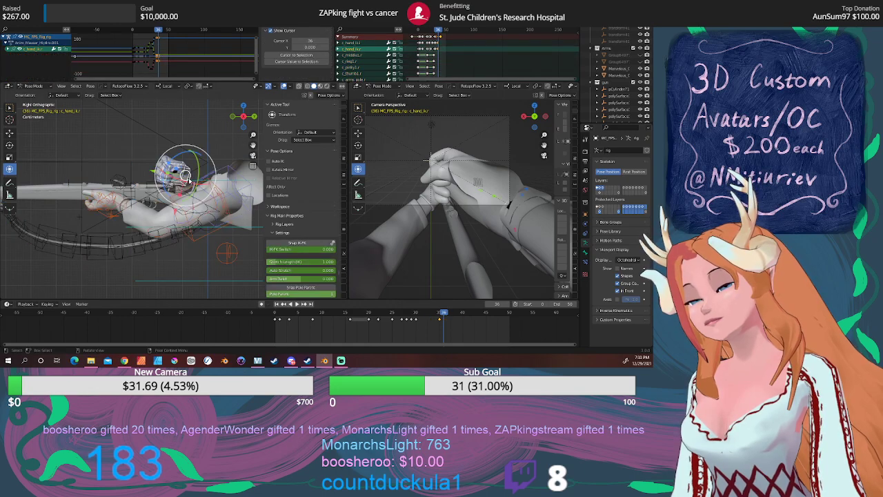
pyautogui.click(104, 218)
pyautogui.moveTo(442, 316); pyautogui.dragTo(439, 316)
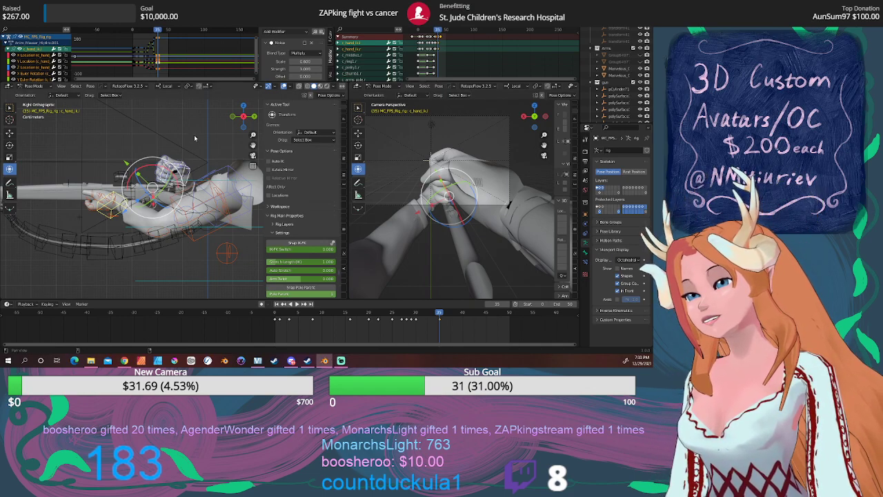
# Step: Move and trackball-rotate the hand controller at frame 35, then check the pose at frame 32
pyautogui.keyDown('shift'); pyautogui.moveTo(194, 138); pyautogui.dragTo(181, 150, button='middle'); pyautogui.keyUp('shift')
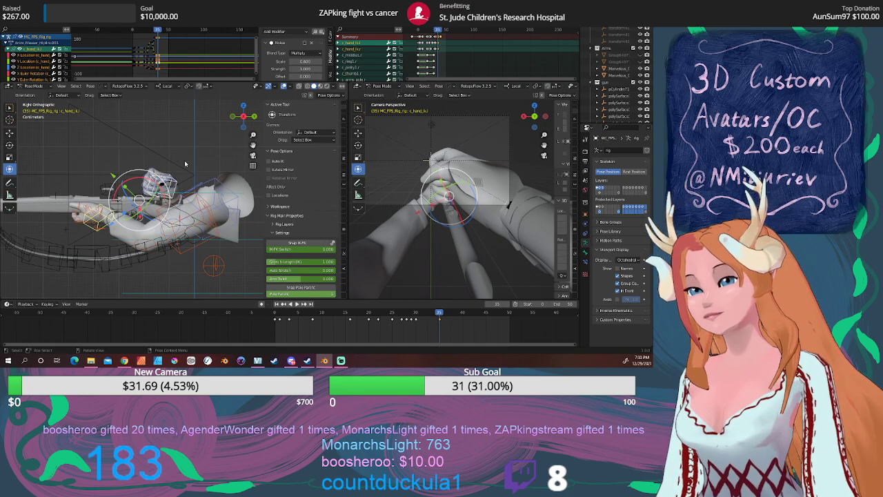
pyautogui.scroll(1, 187, 186)
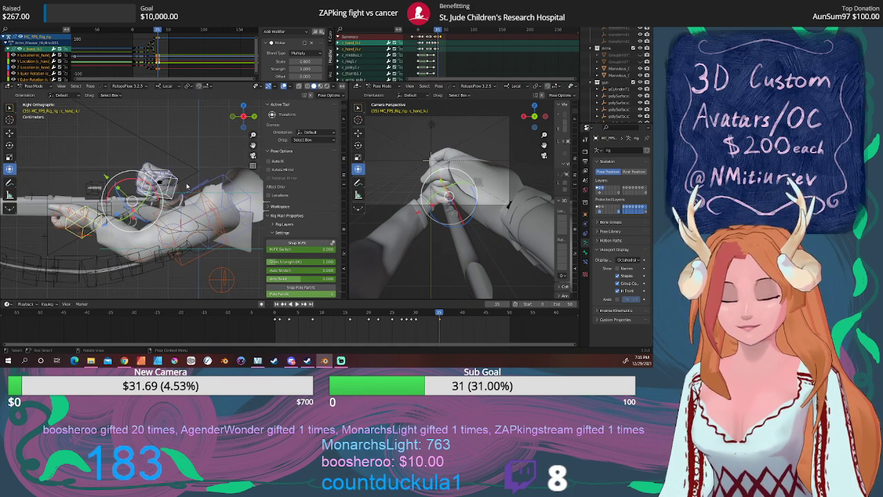
pyautogui.press('g')
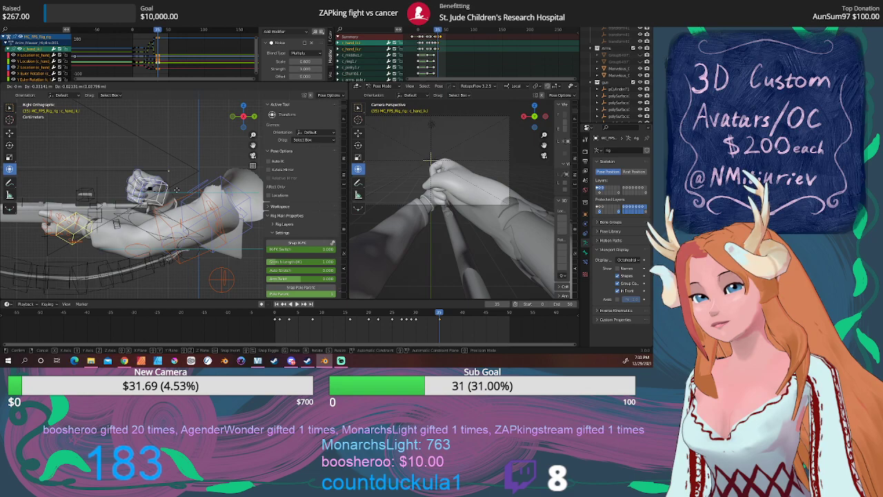
pyautogui.click(176, 191)
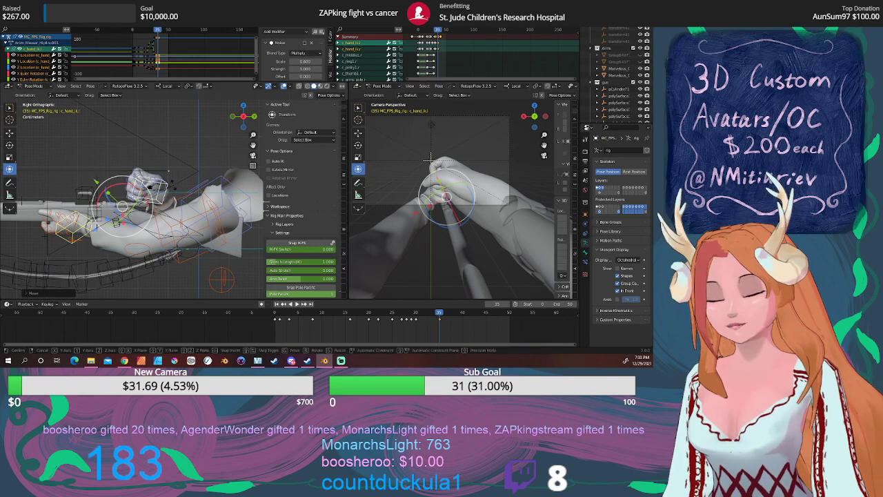
pyautogui.press('r')
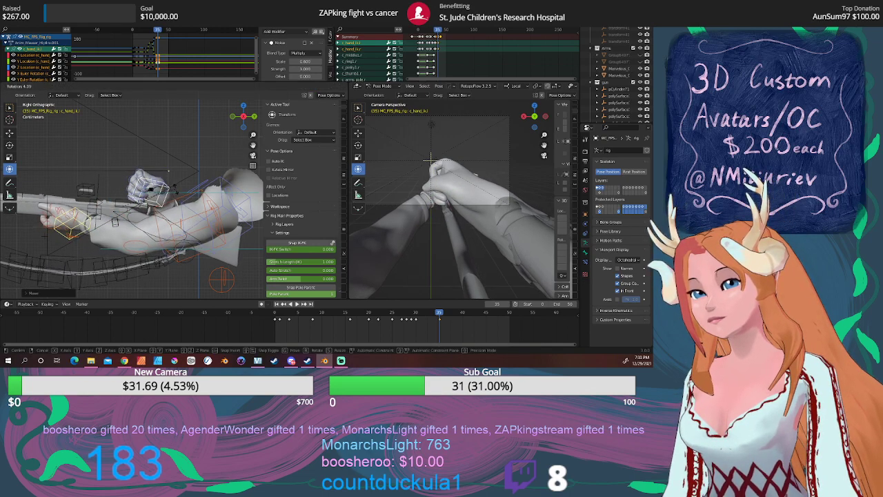
pyautogui.press('r')
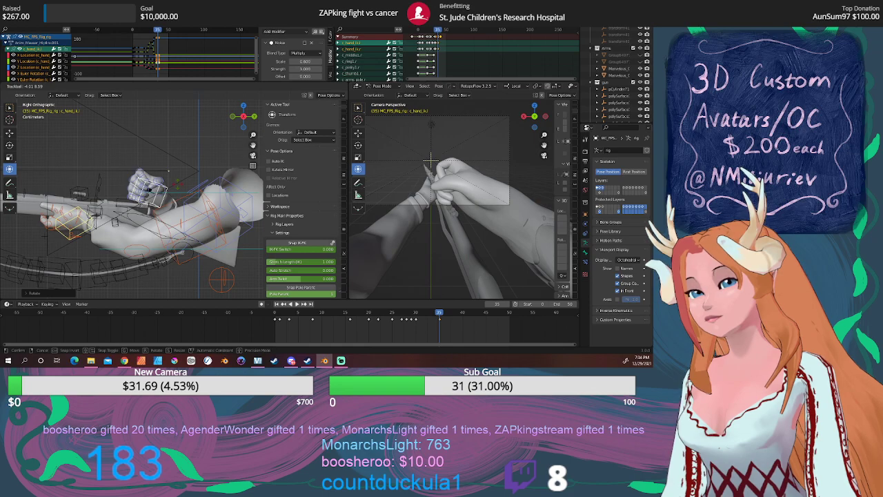
pyautogui.click(431, 162)
pyautogui.moveTo(438, 312)
pyautogui.mouseDown()
pyautogui.moveTo(425, 314)
pyautogui.moveTo(457, 312)
pyautogui.moveTo(439, 312)
pyautogui.mouseUp()
# Step: Enable auto-keying and save the file as Mouser_and_Arms22.blend
pyautogui.click(262, 304)
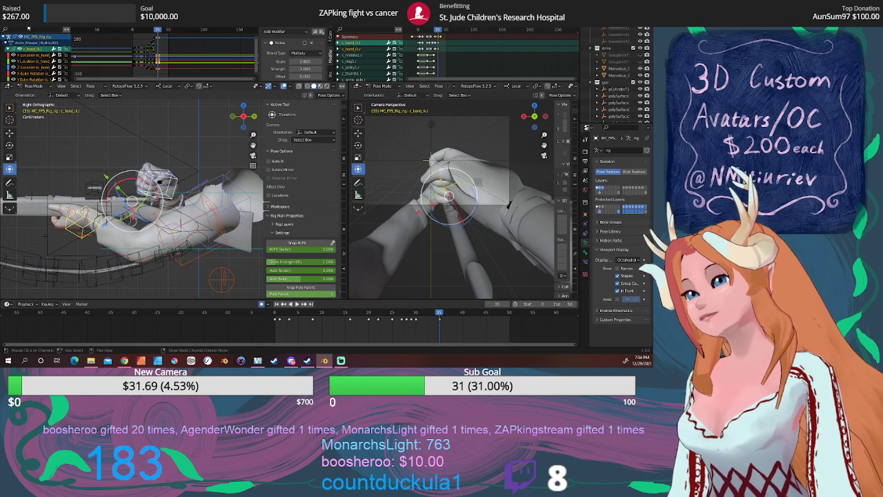
pyautogui.click(13, 22)
pyautogui.click(28, 90)
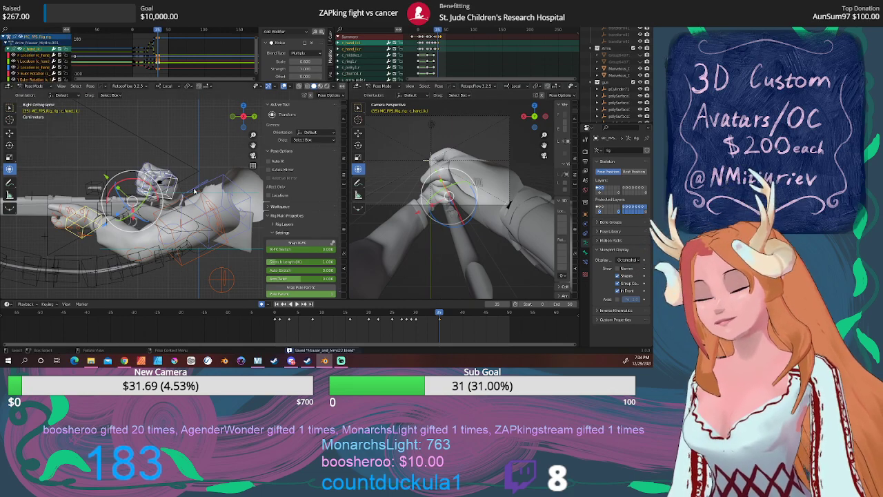
# Step: Fine-tune the hand bone's position and rotation, review from frame 27, and switch to top view
pyautogui.press('g')
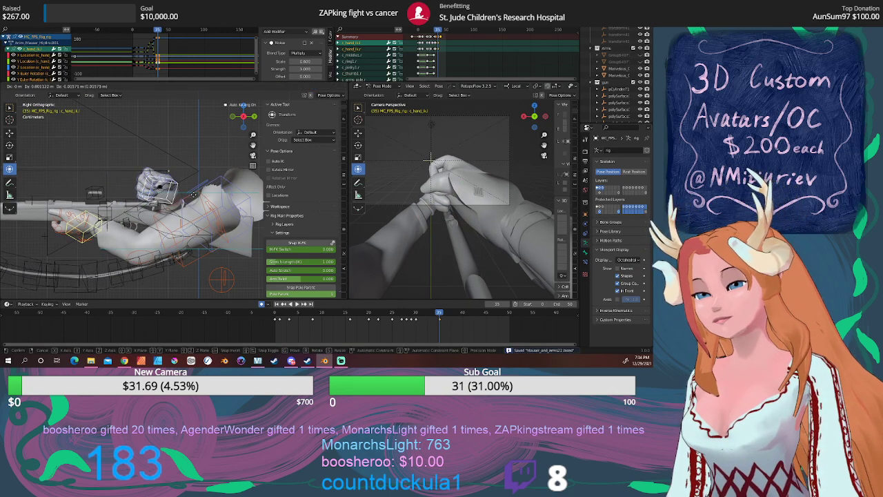
pyautogui.click(194, 195)
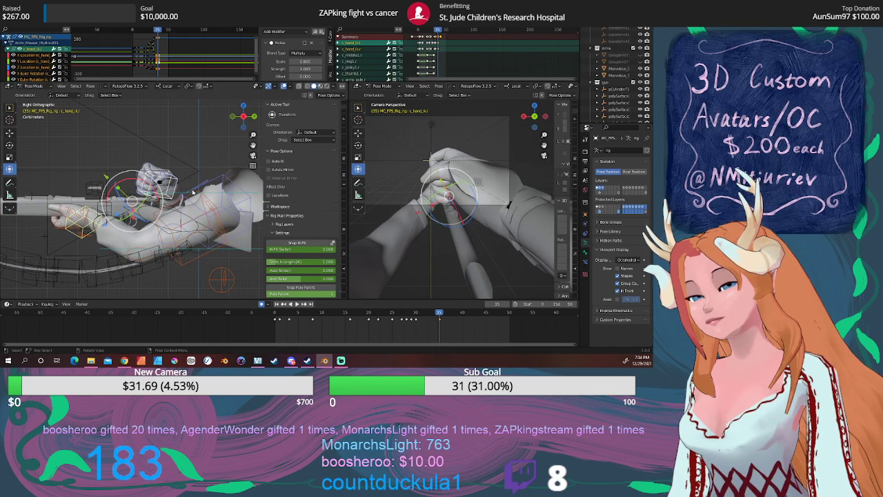
pyautogui.press('g')
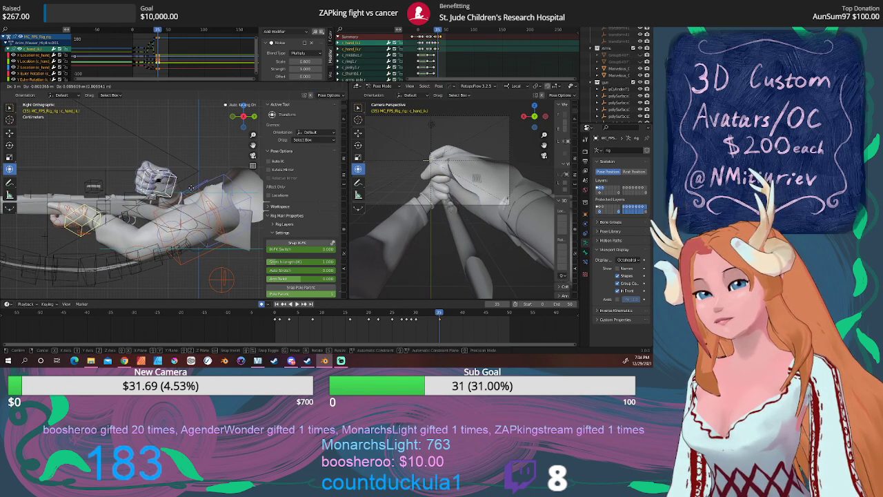
pyautogui.click(191, 188)
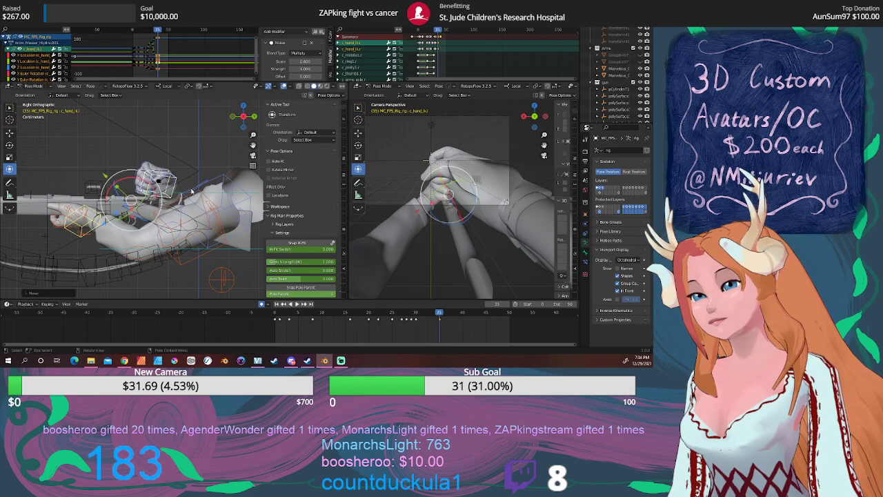
pyautogui.press('g')
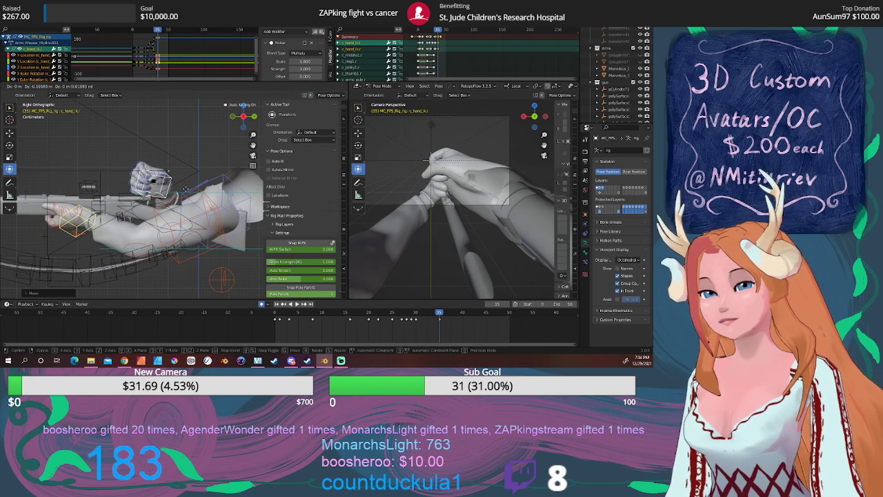
pyautogui.click(183, 188)
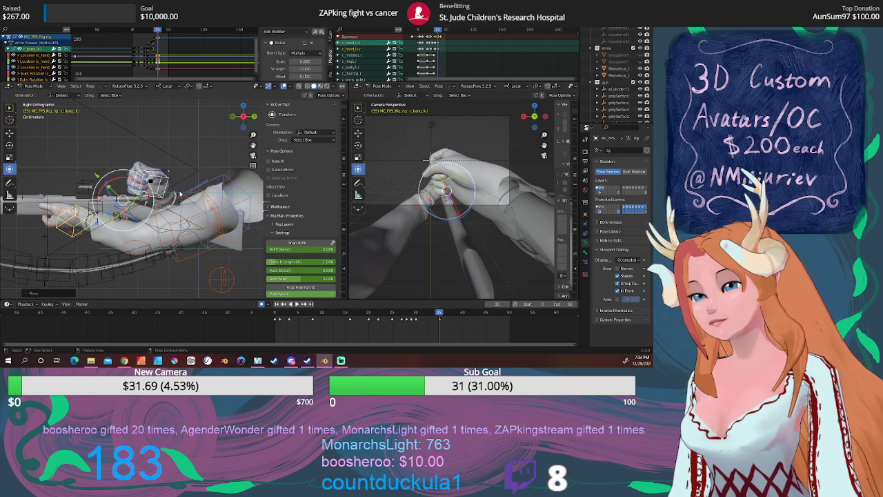
pyautogui.press('r')
pyautogui.press('r')
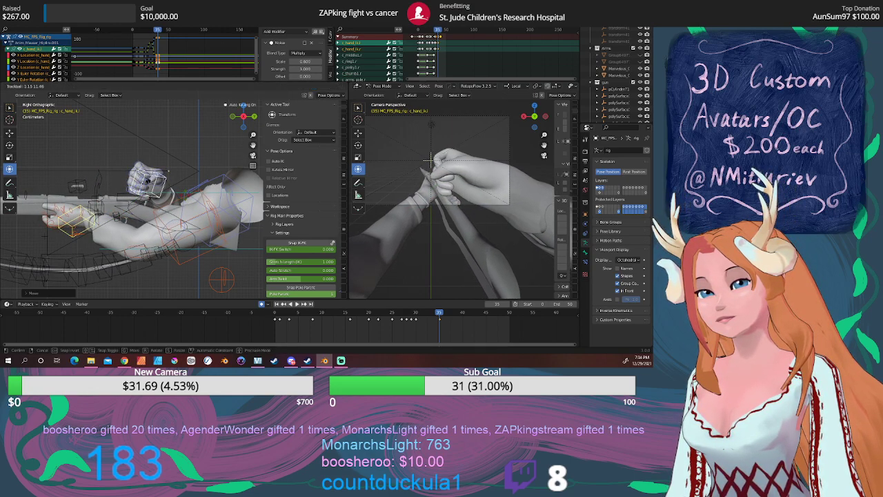
pyautogui.click(185, 198)
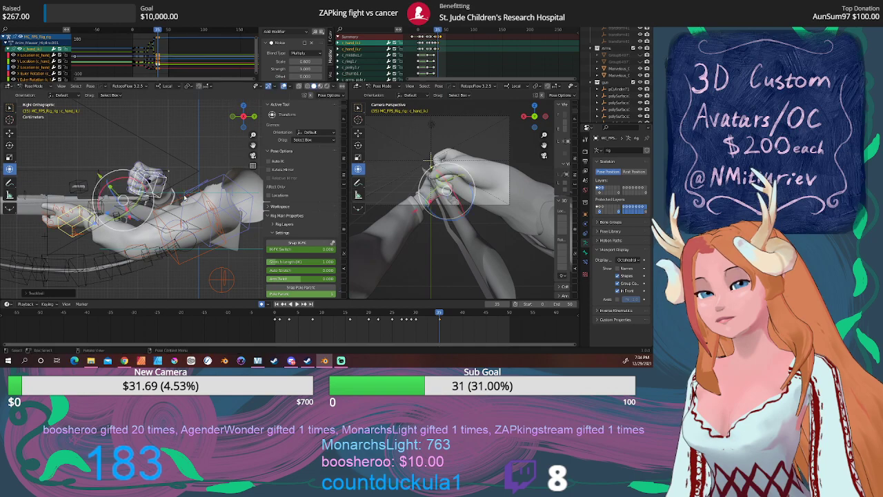
pyautogui.moveTo(431, 314)
pyautogui.mouseDown()
pyautogui.moveTo(405, 314)
pyautogui.moveTo(439, 308)
pyautogui.mouseUp()
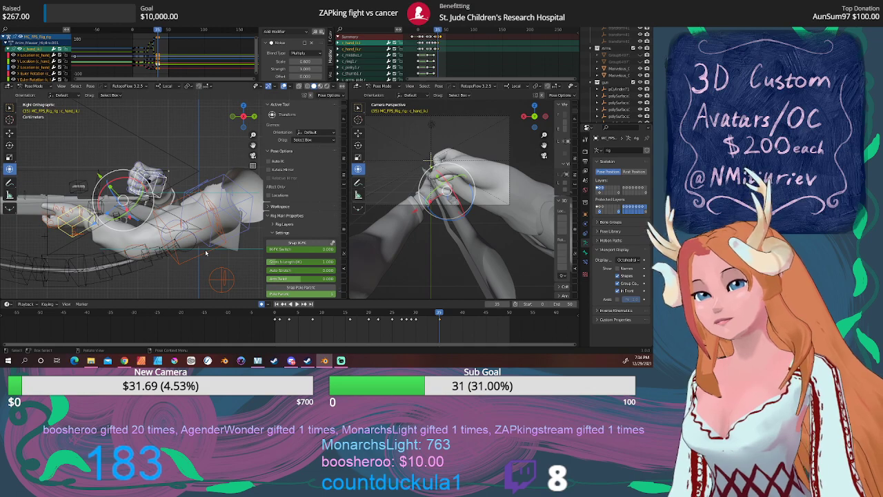
pyautogui.press('KP_7')
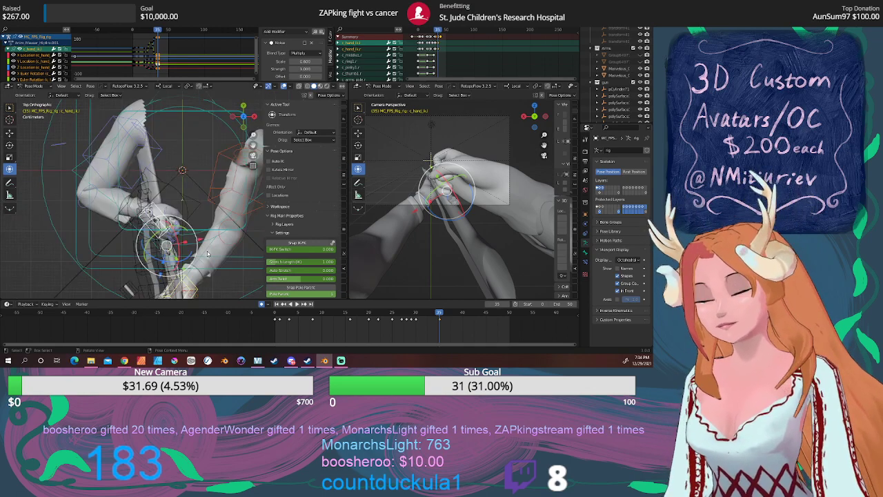
# Step: Move the hand bone from the top view and play through to about frame 38
pyautogui.press('g')
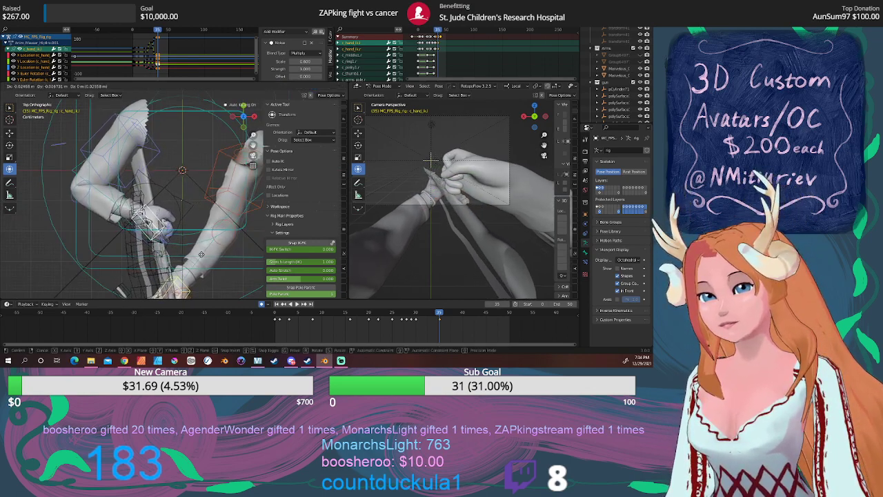
pyautogui.click(201, 253)
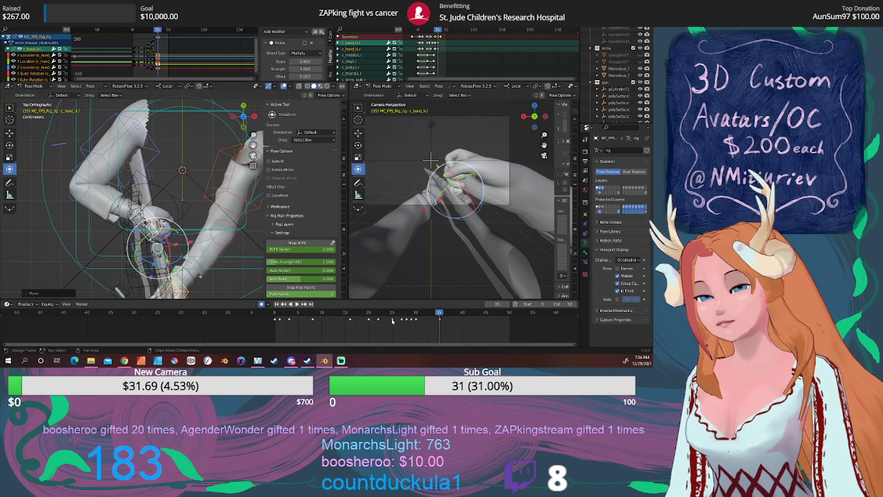
pyautogui.press('space')
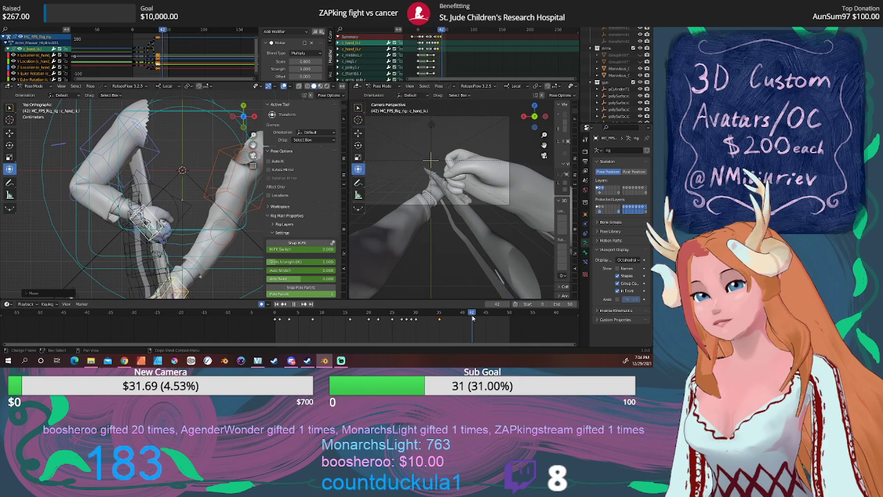
pyautogui.moveTo(422, 319)
pyautogui.mouseDown()
pyautogui.moveTo(454, 317)
pyautogui.moveTo(439, 317)
pyautogui.mouseUp()
# Step: Rotate and reposition the hand control bone, then review frames 23 to 37 and back to 0
pyautogui.click(152, 220)
pyautogui.moveTo(152, 219); pyautogui.dragTo(203, 190, button='middle')
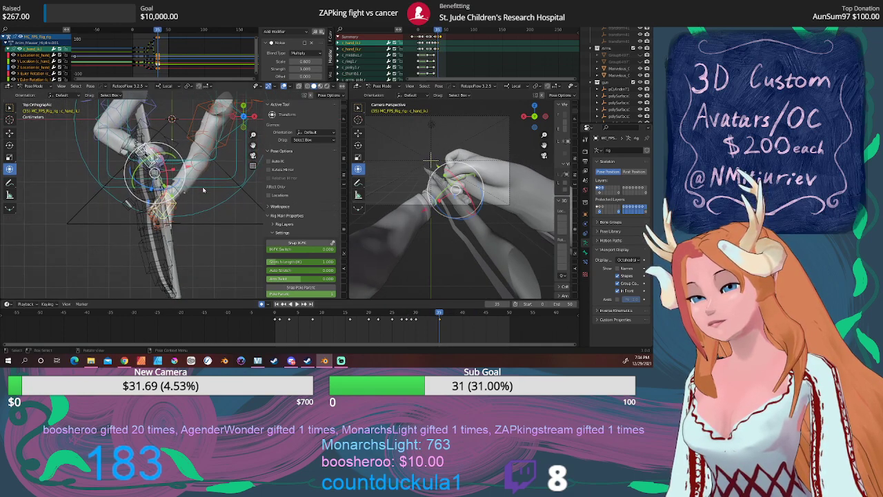
pyautogui.press('r')
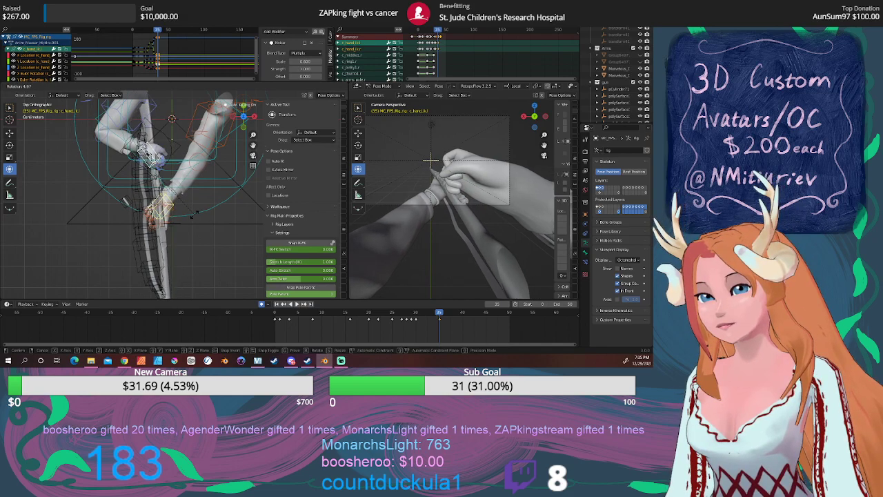
pyautogui.click(195, 215)
pyautogui.press('g')
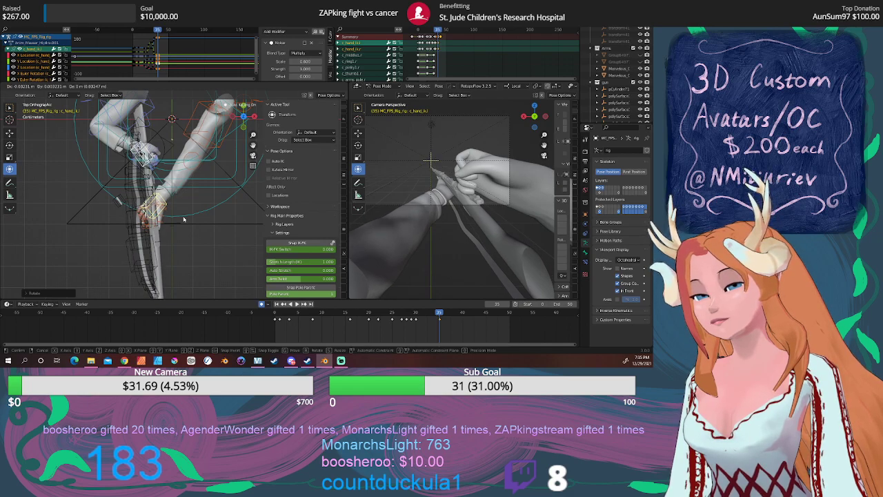
pyautogui.click(183, 219)
pyautogui.moveTo(437, 317); pyautogui.dragTo(383, 315)
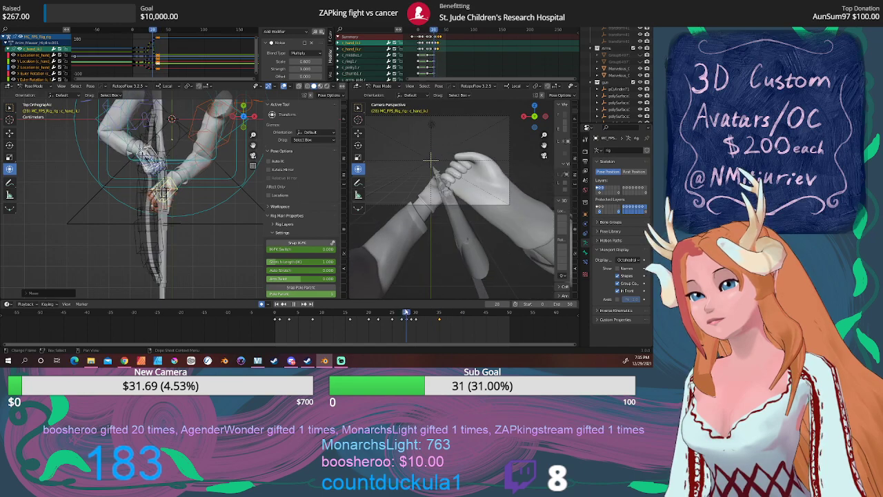
pyautogui.moveTo(405, 312)
pyautogui.mouseDown()
pyautogui.moveTo(452, 312)
pyautogui.moveTo(421, 312)
pyautogui.moveTo(434, 312)
pyautogui.mouseUp()
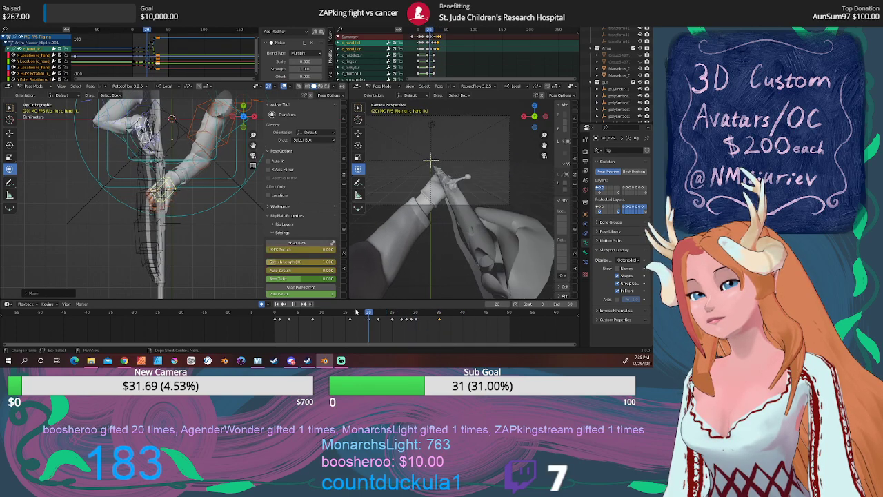
pyautogui.moveTo(434, 312); pyautogui.dragTo(292, 310)
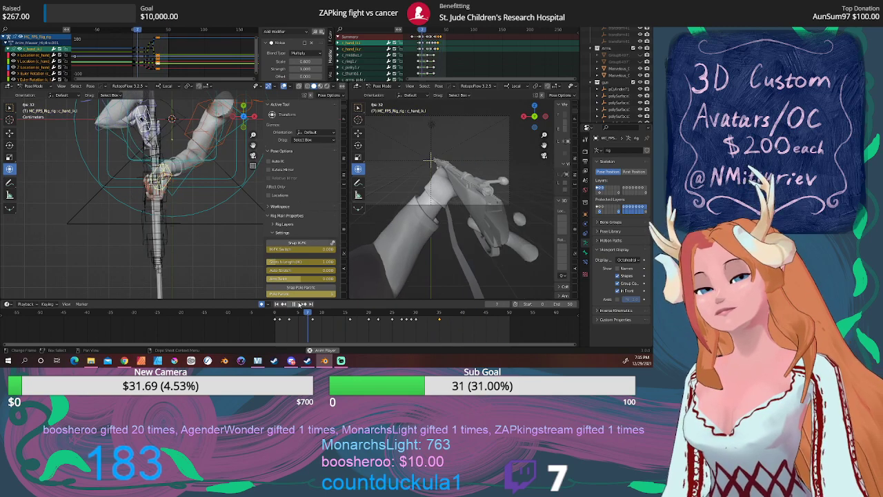
# Step: Stop playback, orbit to a close side view of the bolt, and select the bone at frame 32
pyautogui.click(298, 305)
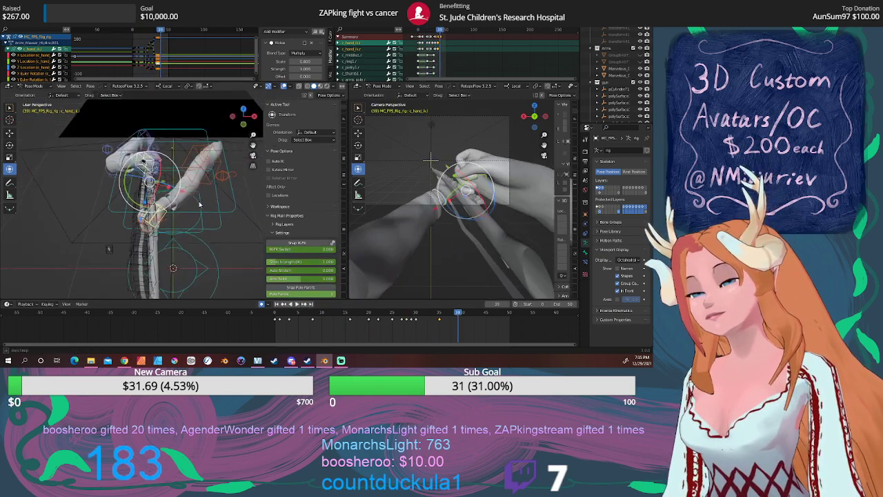
pyautogui.moveTo(207, 228); pyautogui.dragTo(245, 190, button='middle')
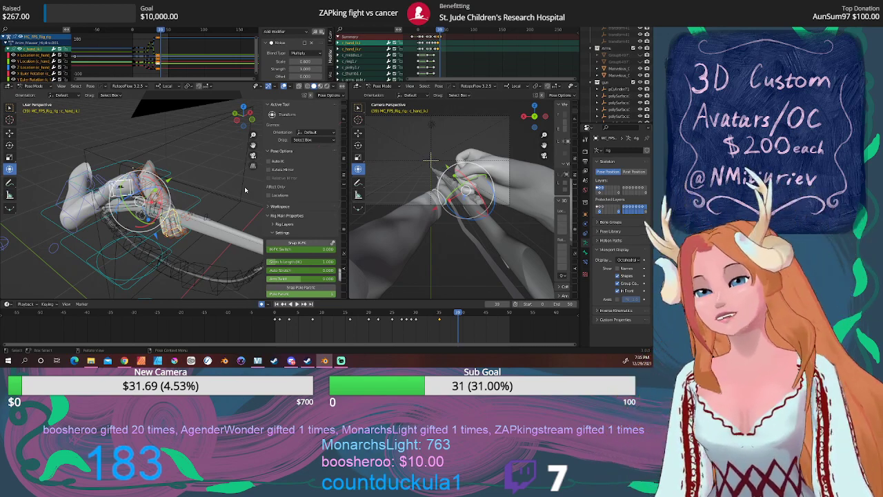
pyautogui.moveTo(245, 189)
pyautogui.mouseDown(button='middle')
pyautogui.moveTo(166, 208)
pyautogui.moveTo(202, 158)
pyautogui.moveTo(192, 269)
pyautogui.mouseUp(button='middle')
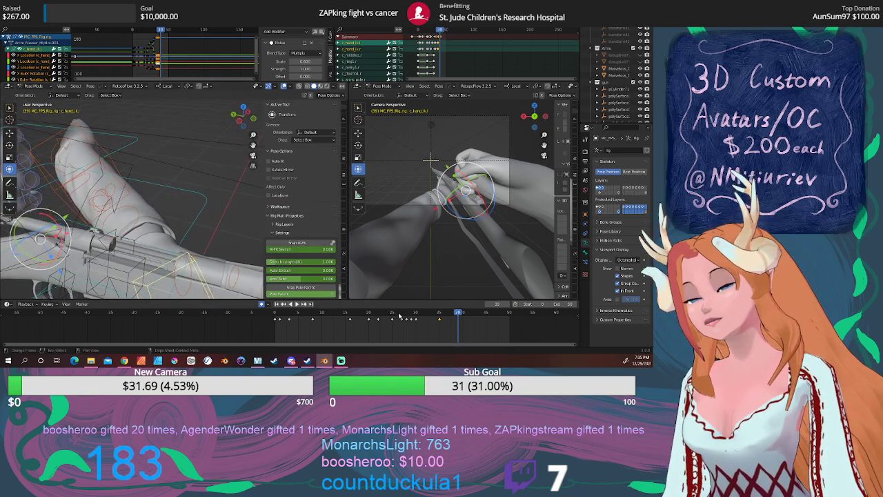
pyautogui.moveTo(399, 315)
pyautogui.mouseDown()
pyautogui.moveTo(367, 312)
pyautogui.moveTo(439, 310)
pyautogui.moveTo(412, 309)
pyautogui.moveTo(433, 309)
pyautogui.moveTo(426, 309)
pyautogui.mouseUp()
pyautogui.click(136, 224)
pyautogui.moveTo(136, 224); pyautogui.dragTo(136, 224, button='middle')
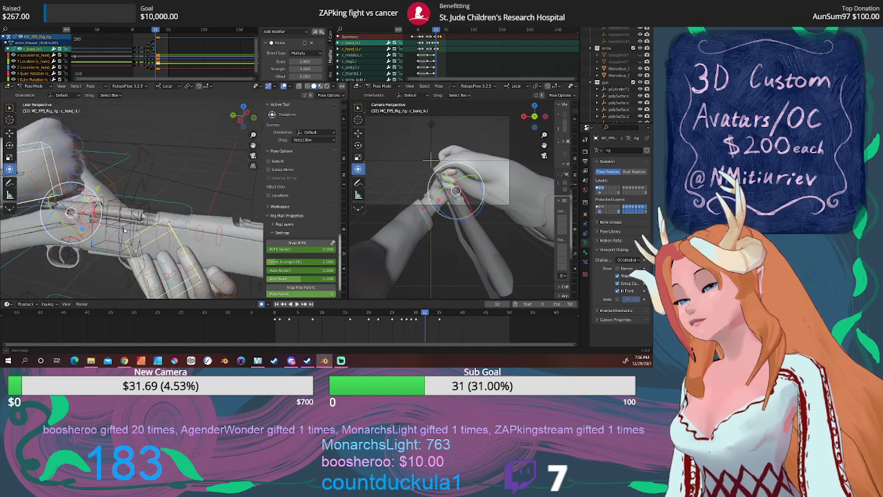
# Step: At frame 33, shift the BulletClipShell bone a little along the rifle
pyautogui.click(140, 201)
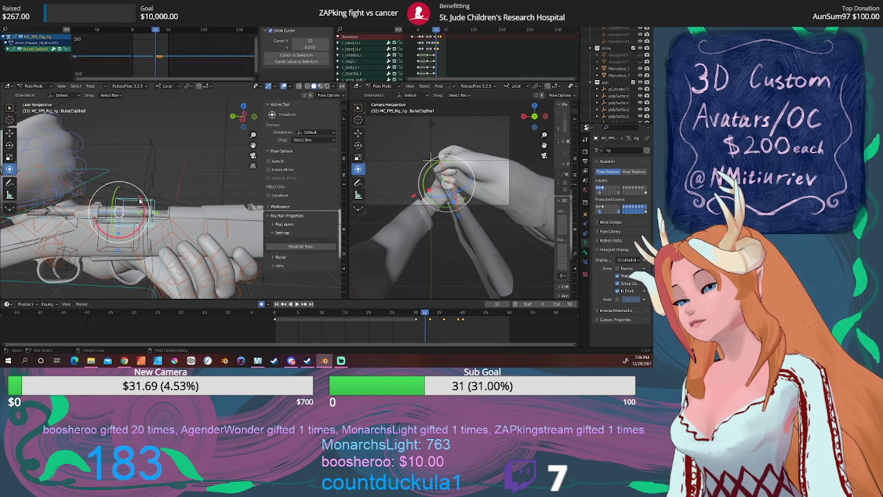
pyautogui.press('Left')
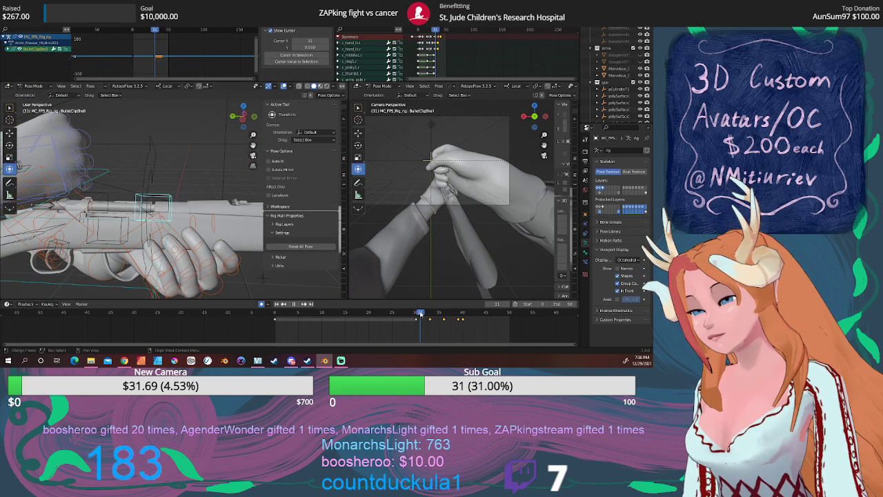
pyautogui.press('Right')
pyautogui.press('Right')
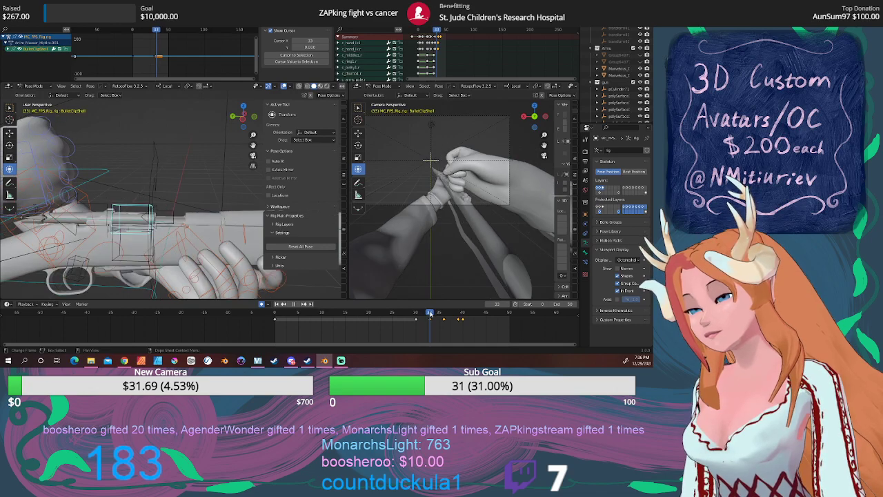
pyautogui.press('Right')
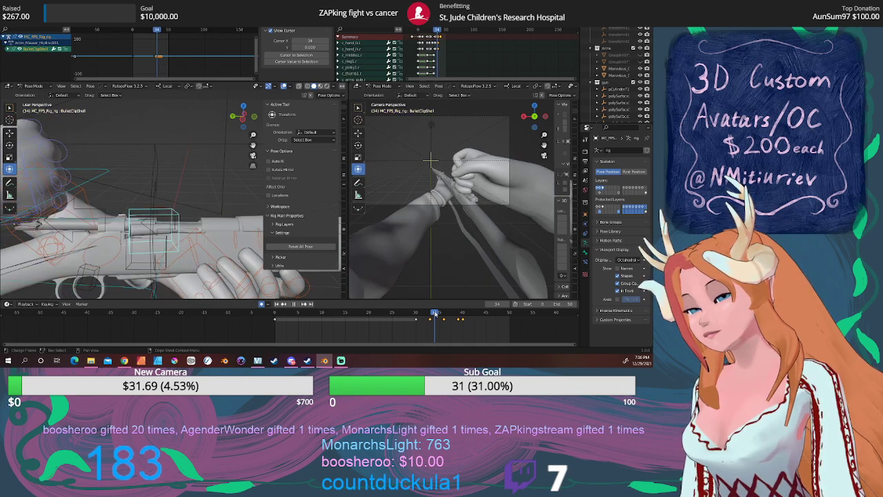
pyautogui.press('Left')
pyautogui.click(161, 220)
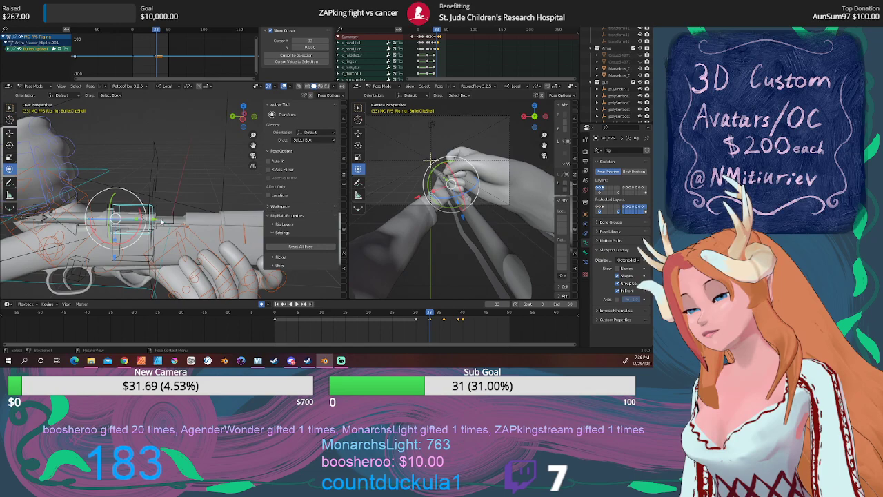
pyautogui.press('g')
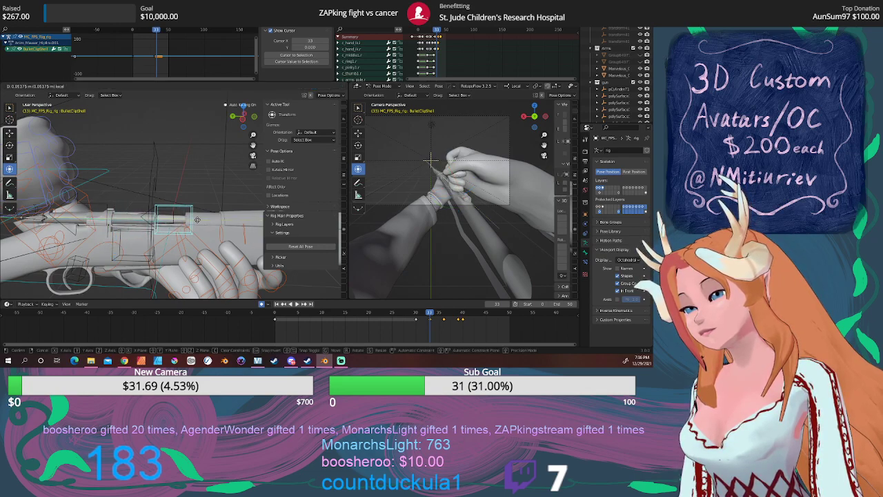
pyautogui.click(198, 222)
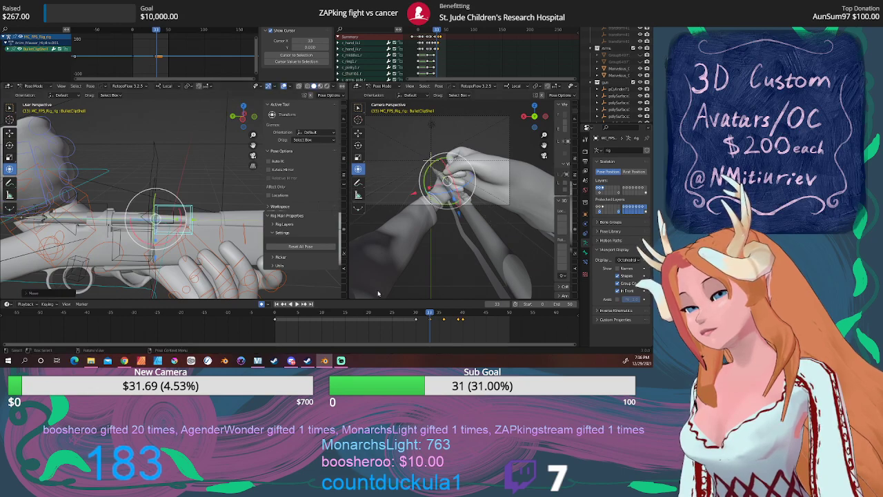
# Step: Play and scrub frames 20 to 37, then select the hand bone at frame 19
pyautogui.press('space')
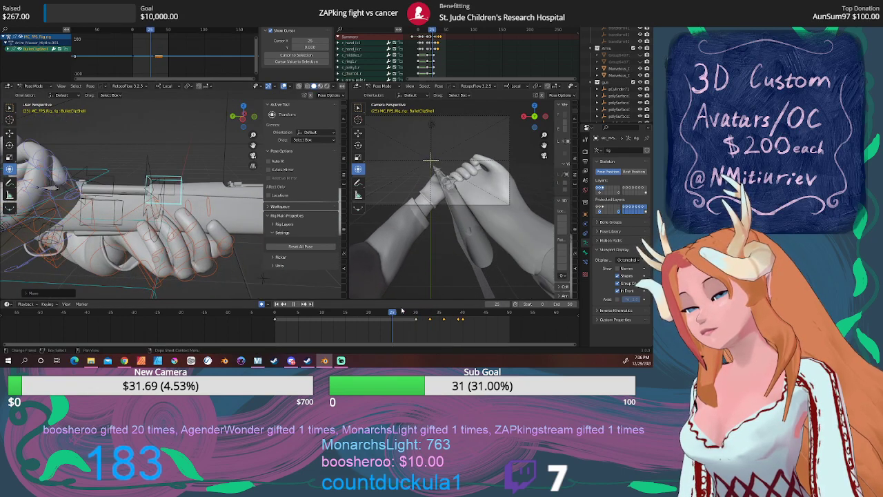
pyautogui.moveTo(428, 311)
pyautogui.mouseDown()
pyautogui.moveTo(435, 309)
pyautogui.moveTo(367, 300)
pyautogui.mouseUp()
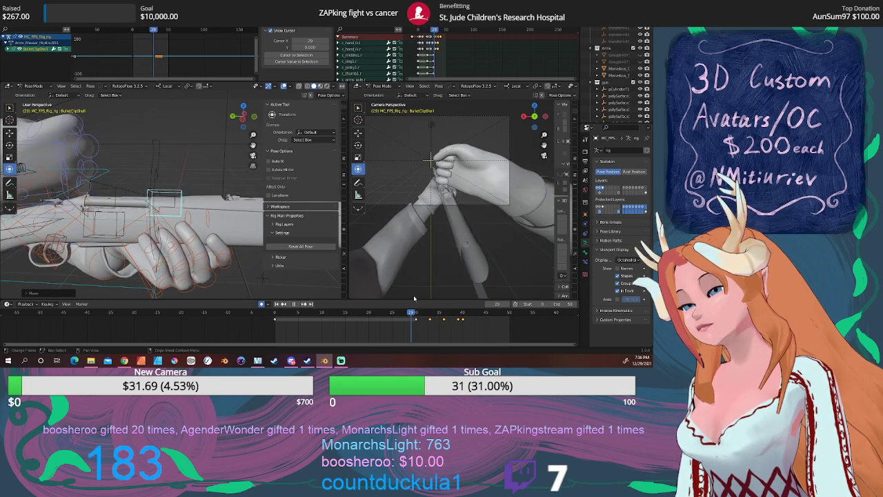
pyautogui.moveTo(367, 300)
pyautogui.mouseDown()
pyautogui.moveTo(454, 299)
pyautogui.moveTo(375, 297)
pyautogui.mouseUp()
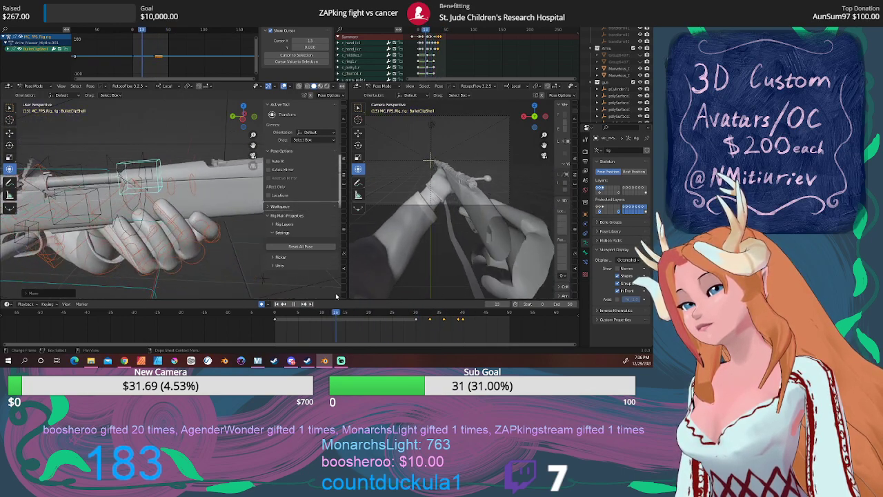
pyautogui.moveTo(375, 297); pyautogui.dragTo(363, 299)
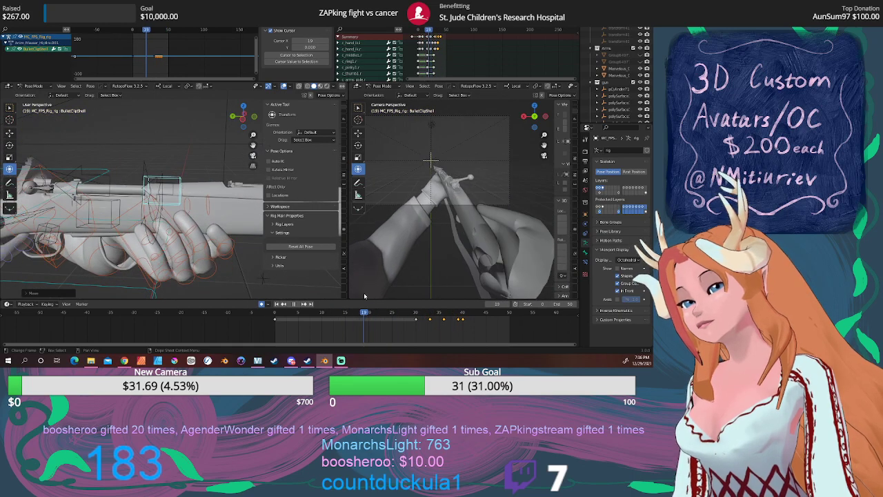
pyautogui.click(445, 176)
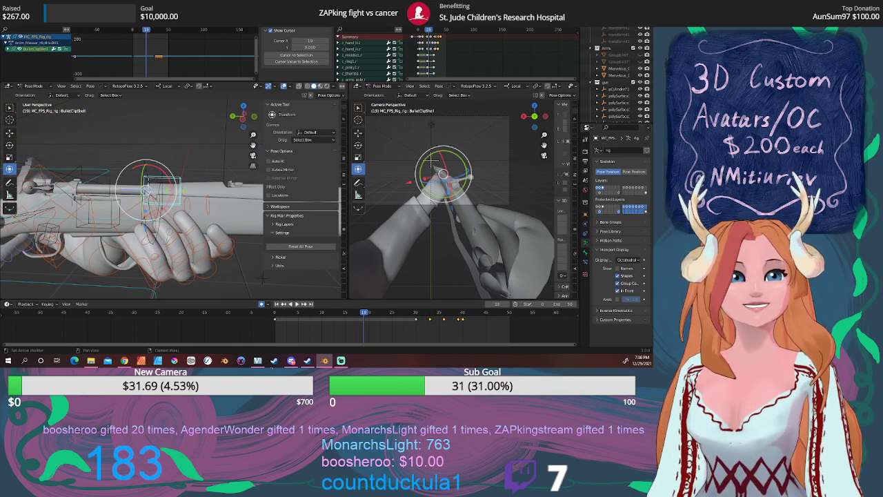
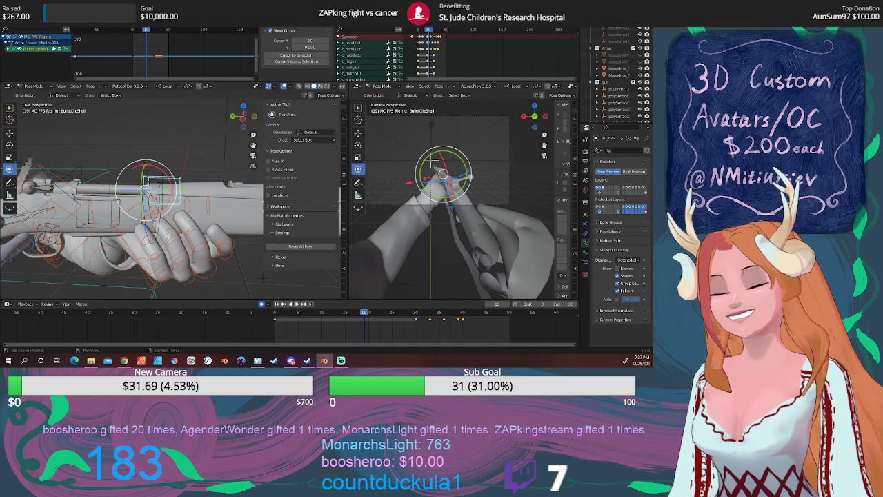
# Step: Rewind the reload animation to frame 0 and hide the camera viewport's gizmos
pyautogui.click(278, 304)
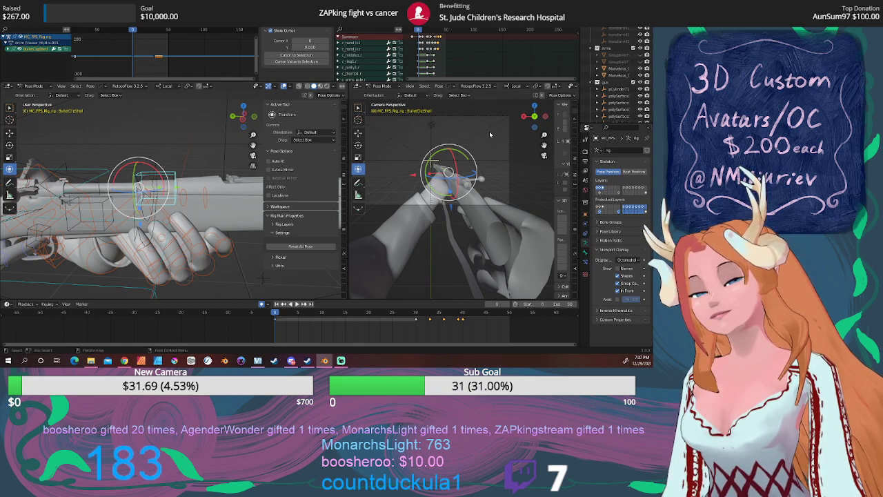
pyautogui.scroll(-2, 483, 87)
pyautogui.scroll(-2, 481, 87)
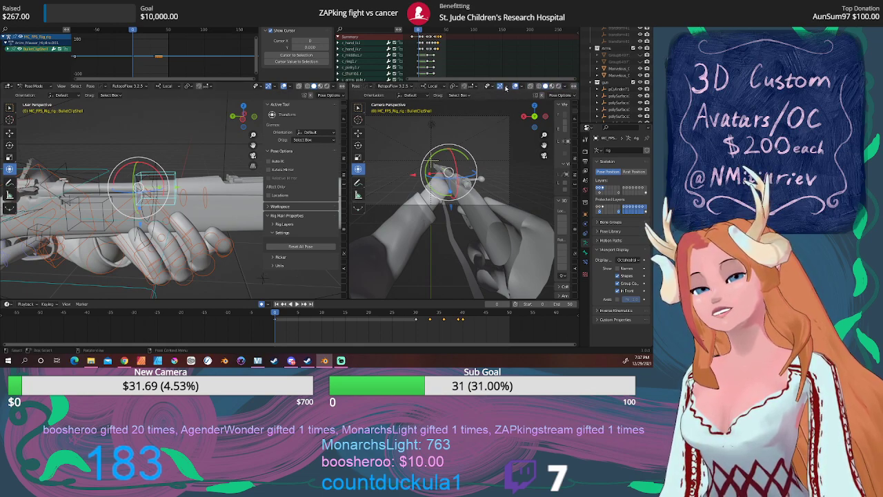
pyautogui.click(501, 86)
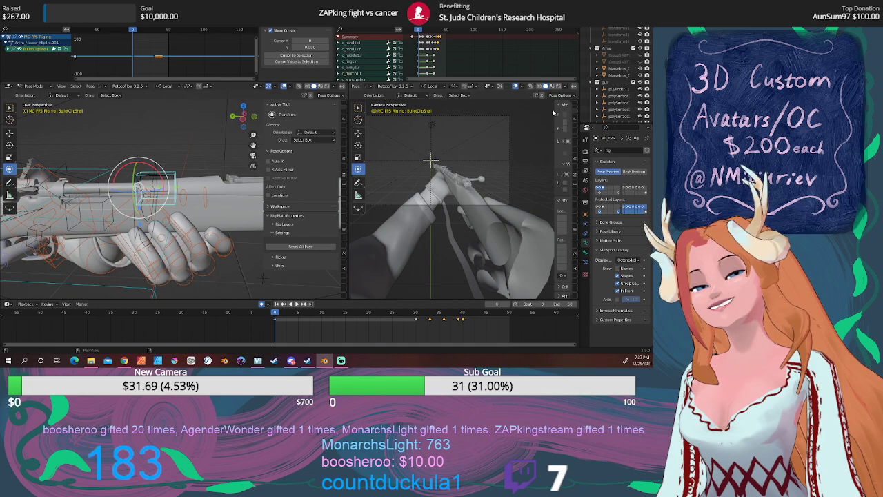
# Step: Zoom in on the hands and rifle and widen the camera view area
pyautogui.scroll(2, 487, 138)
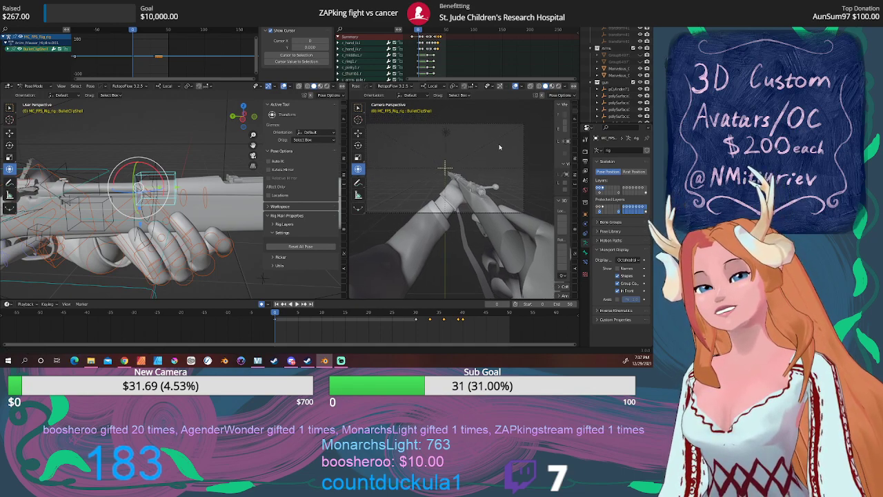
pyautogui.scroll(2, 504, 150)
pyautogui.scroll(1, 504, 198)
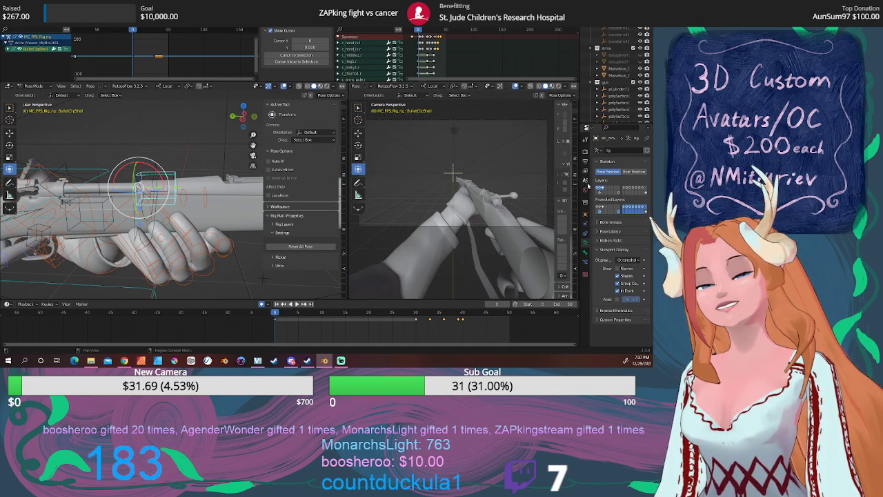
pyautogui.moveTo(580, 181); pyautogui.dragTo(635, 128)
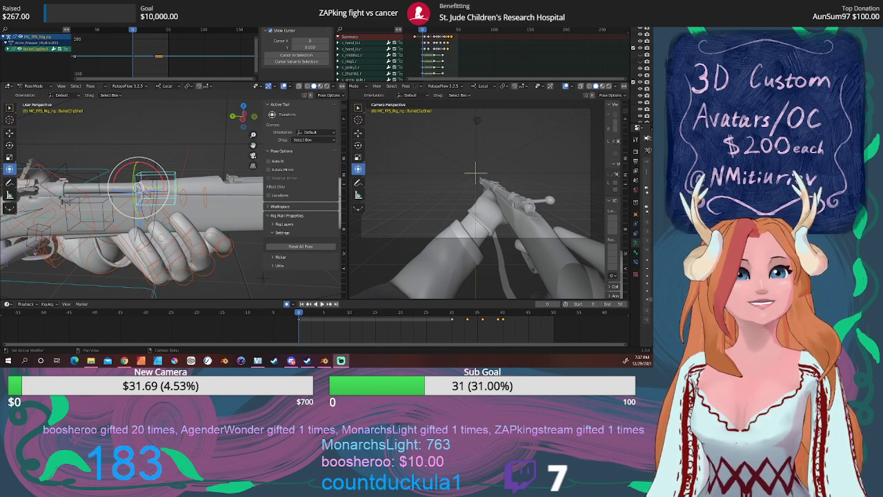
# Step: Play the reload animation, then scrub the playhead to frame 40
pyautogui.press('space')
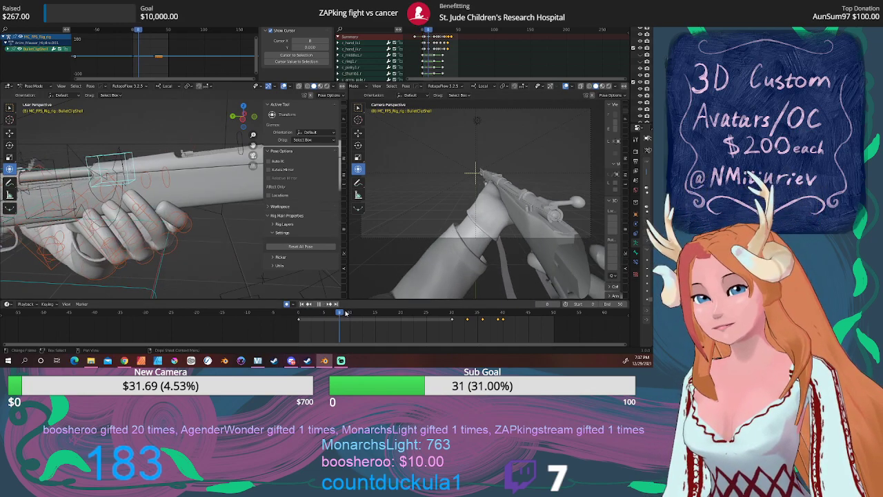
pyautogui.moveTo(445, 312)
pyautogui.mouseDown()
pyautogui.moveTo(515, 320)
pyautogui.moveTo(483, 326)
pyautogui.moveTo(494, 321)
pyautogui.mouseUp()
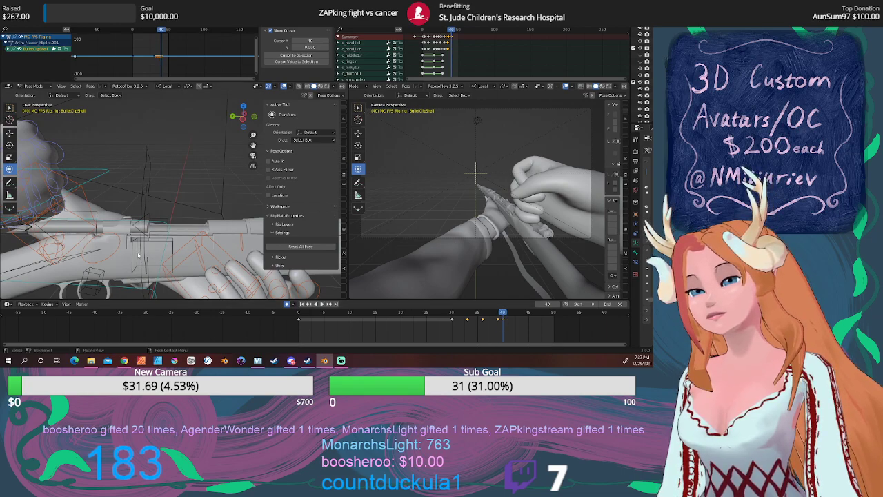
pyautogui.scroll(-5, 138, 255)
# Step: Select the left hand IK control c_hand_ik.l and move to frame 35
pyautogui.moveTo(138, 255); pyautogui.dragTo(176, 245, button='middle')
pyautogui.click(197, 240)
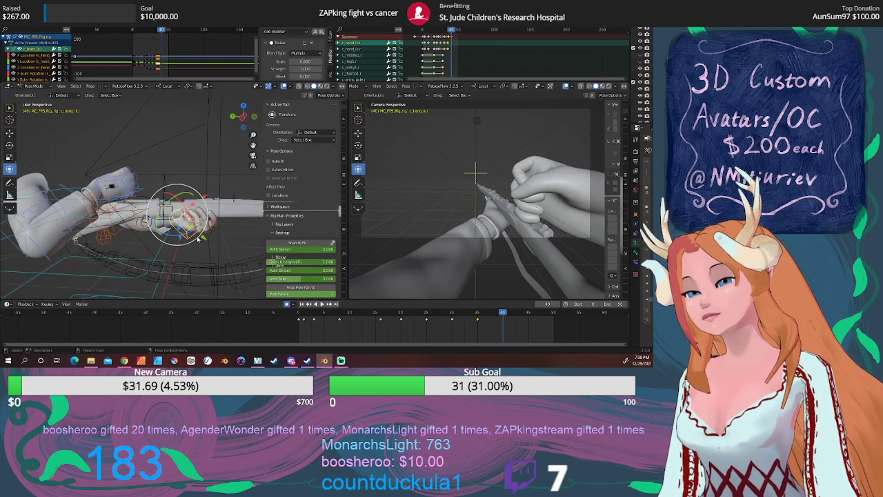
pyautogui.moveTo(120, 225); pyautogui.dragTo(161, 201, button='middle')
pyautogui.click(123, 172)
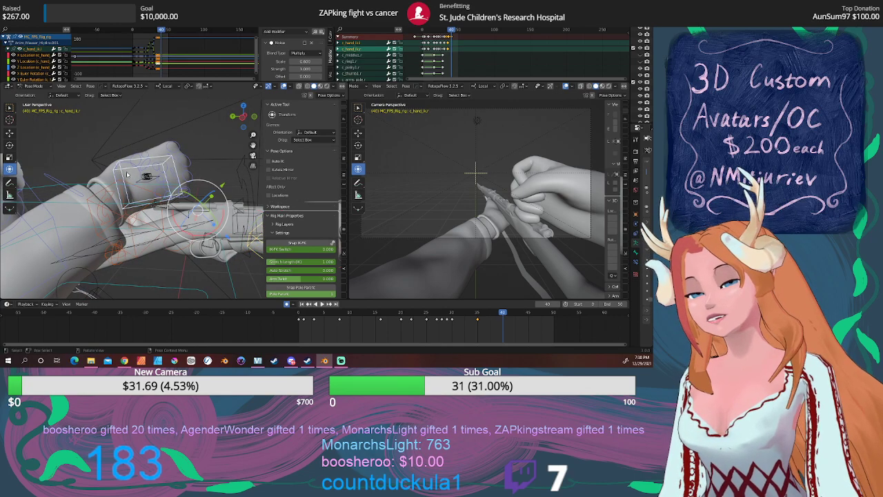
pyautogui.click(480, 314)
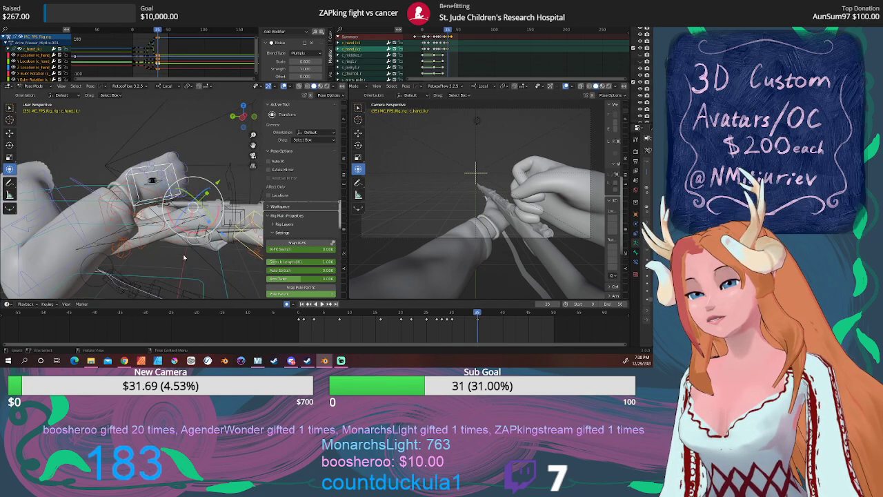
# Step: Line up a Right Orthographic view of the hand and begin rotating c_hand_ik.l
pyautogui.press('KP_1')
pyautogui.press('KP_7')
pyautogui.press('KP_8')
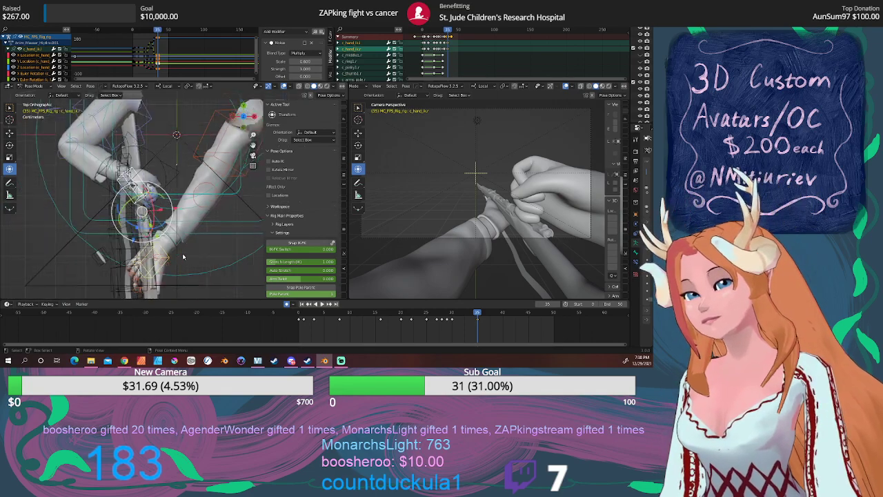
pyautogui.moveTo(183, 257); pyautogui.dragTo(182, 183, button='middle')
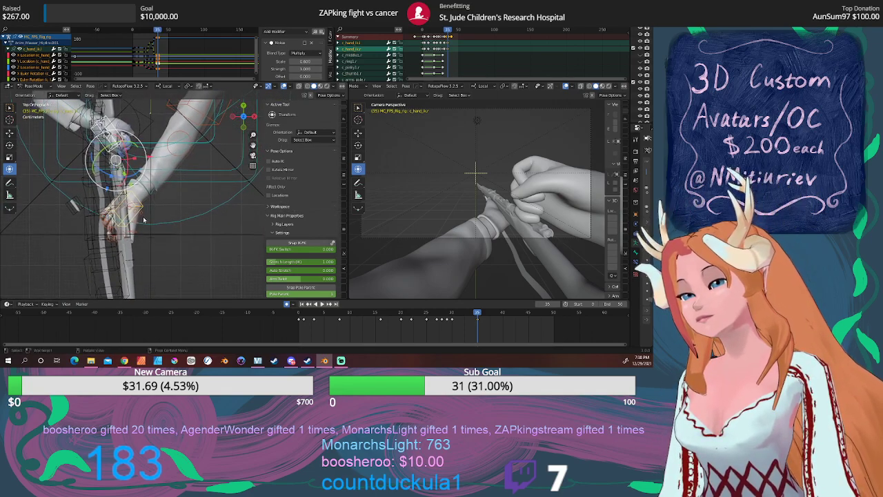
pyautogui.press('KP_3')
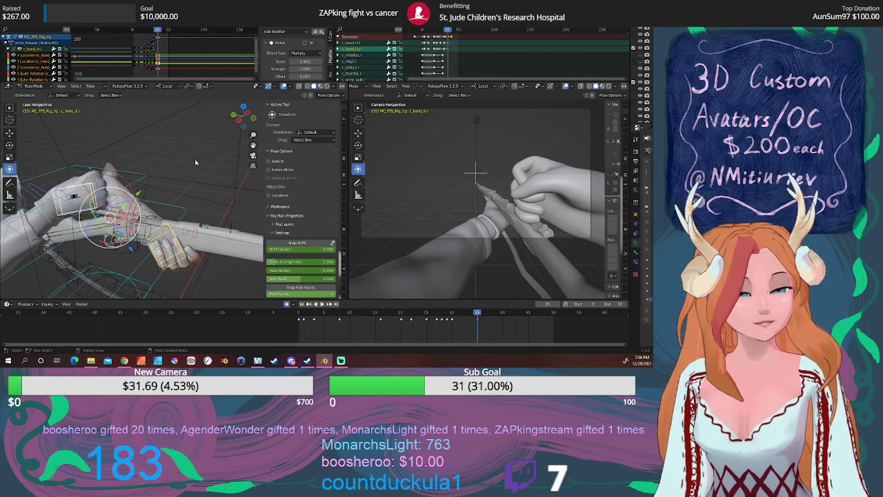
pyautogui.keyDown('shift'); pyautogui.moveTo(194, 159); pyautogui.dragTo(136, 140, button='middle'); pyautogui.keyUp('shift')
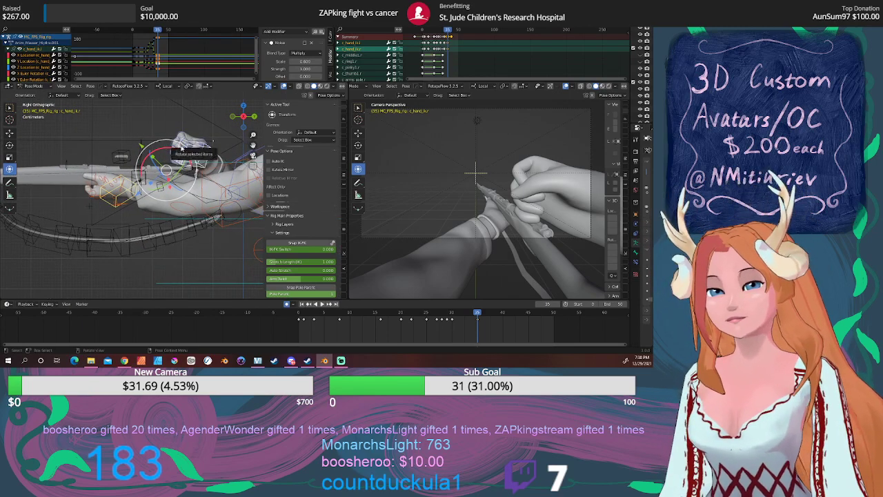
pyautogui.press('r')
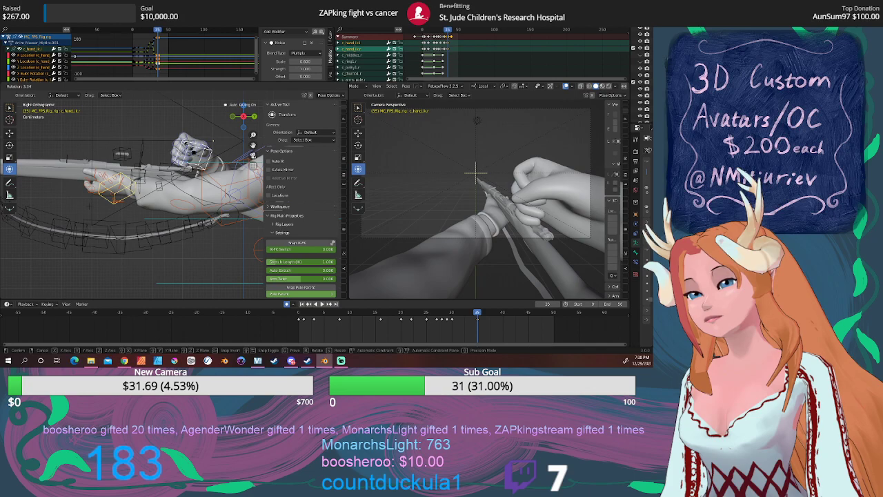
# Step: Confirm c_hand_ik.l's new rotation at frame 35 and check the pose in Top Orthographic
pyautogui.press('Return')
pyautogui.moveTo(172, 172)
pyautogui.mouseDown(button='middle')
pyautogui.moveTo(146, 197)
pyautogui.moveTo(161, 195)
pyautogui.mouseUp(button='middle')
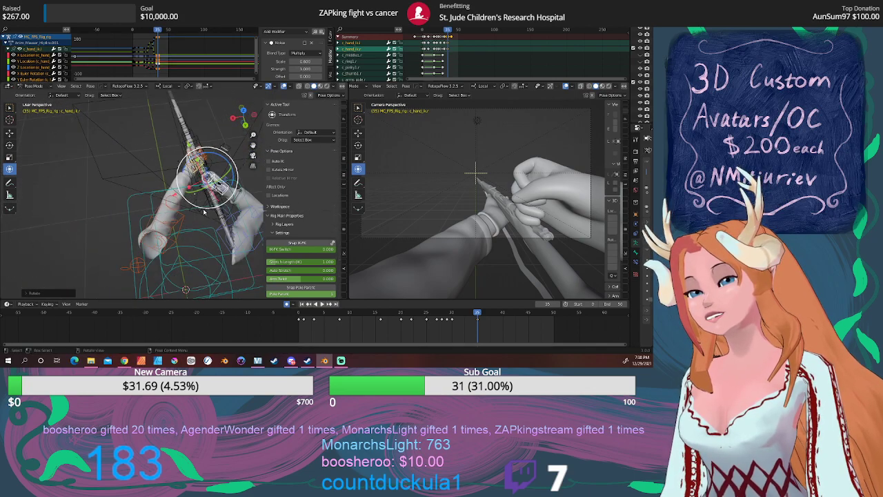
pyautogui.click(477, 314)
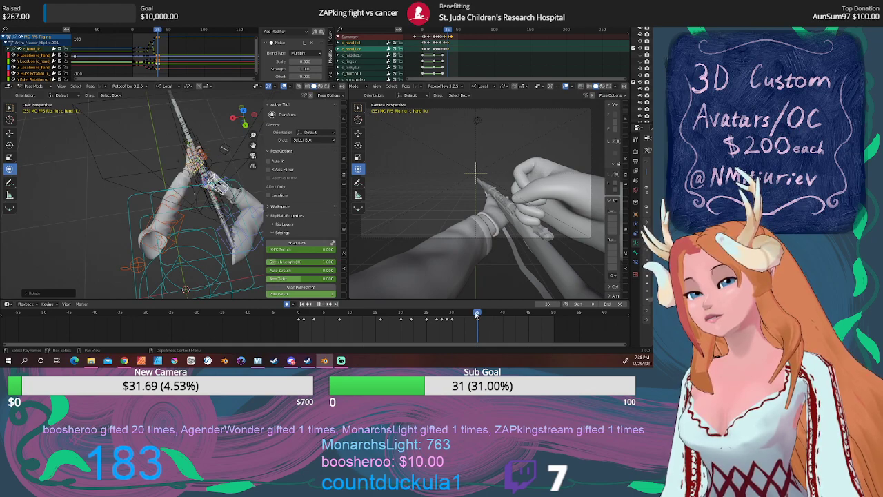
pyautogui.moveTo(224, 238)
pyautogui.mouseDown(button='middle')
pyautogui.moveTo(242, 242)
pyautogui.moveTo(217, 224)
pyautogui.mouseUp(button='middle')
pyautogui.press('KP_7')
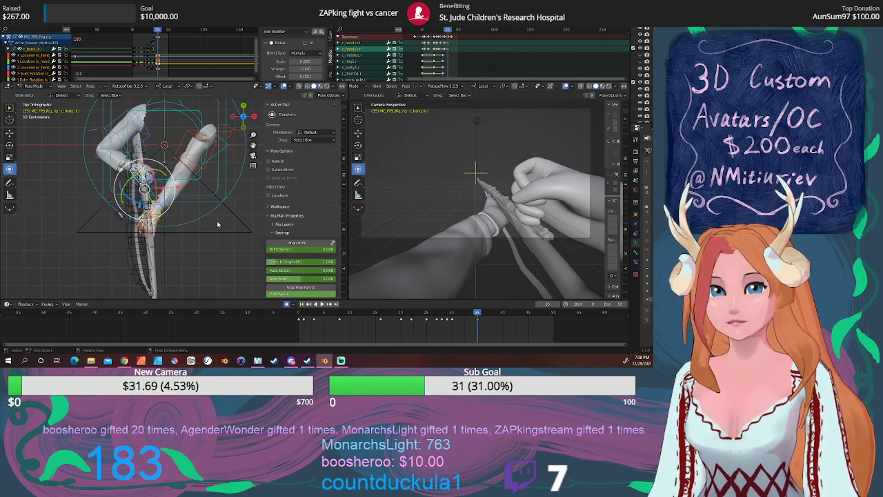